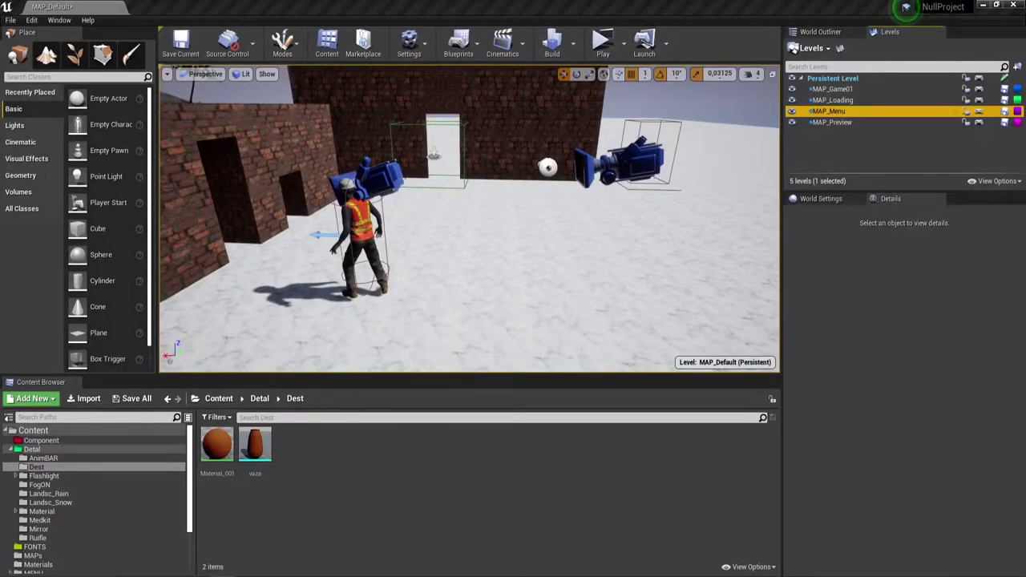
Place the vaza static mesh in the level and move it to the right of the brick wall
left_click(303, 484)
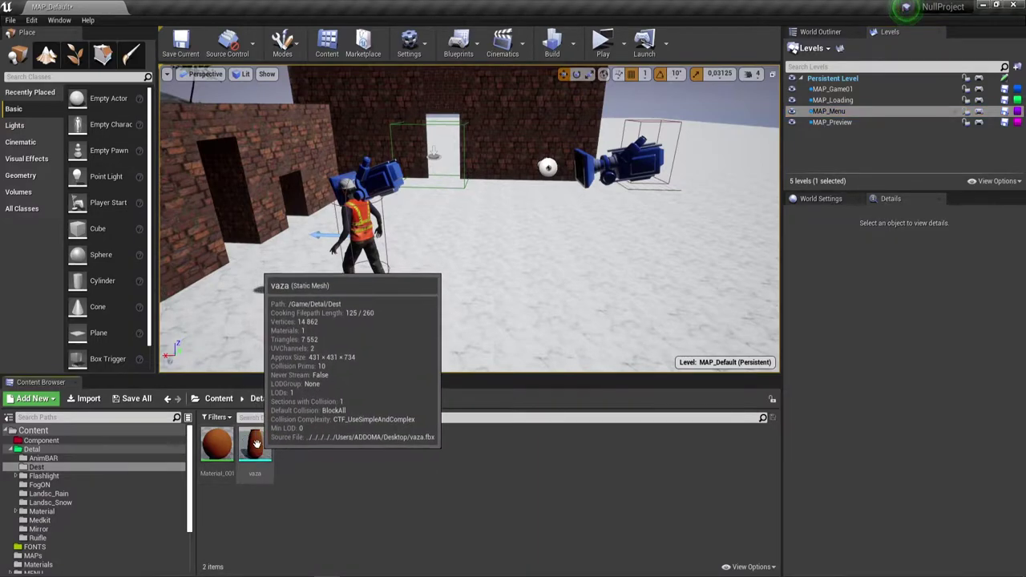
left_click(243, 452)
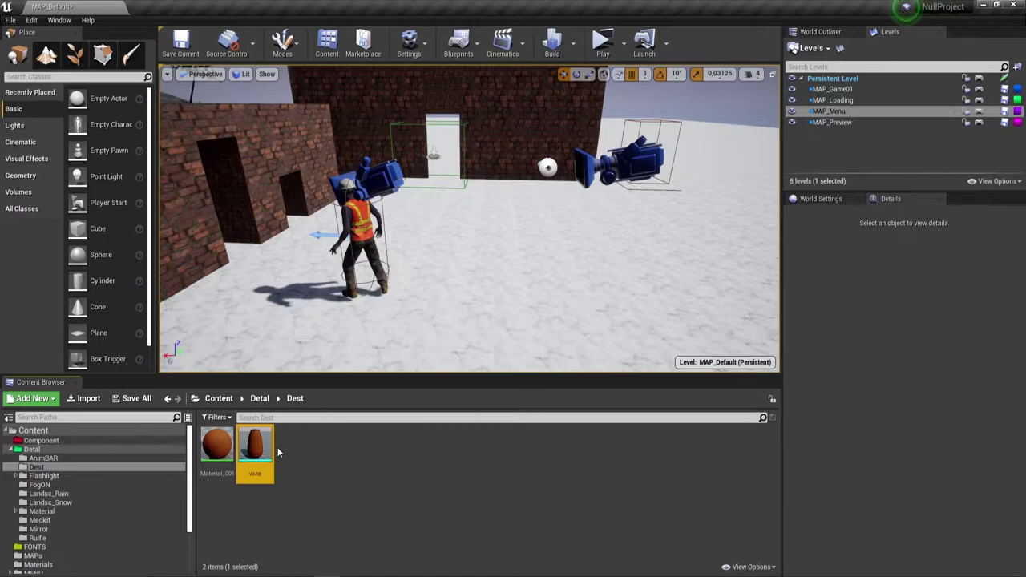
mouse_move(273, 442)
left_click_drag(253, 447, 544, 304)
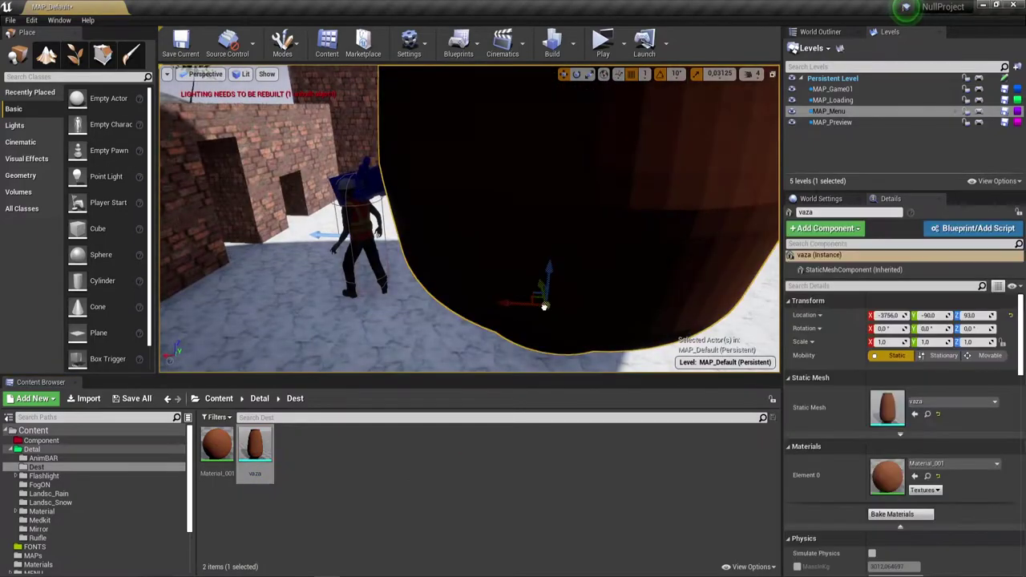
right_click_drag(545, 304, 544, 305)
left_click_drag(203, 165, 231, 202, "alt")
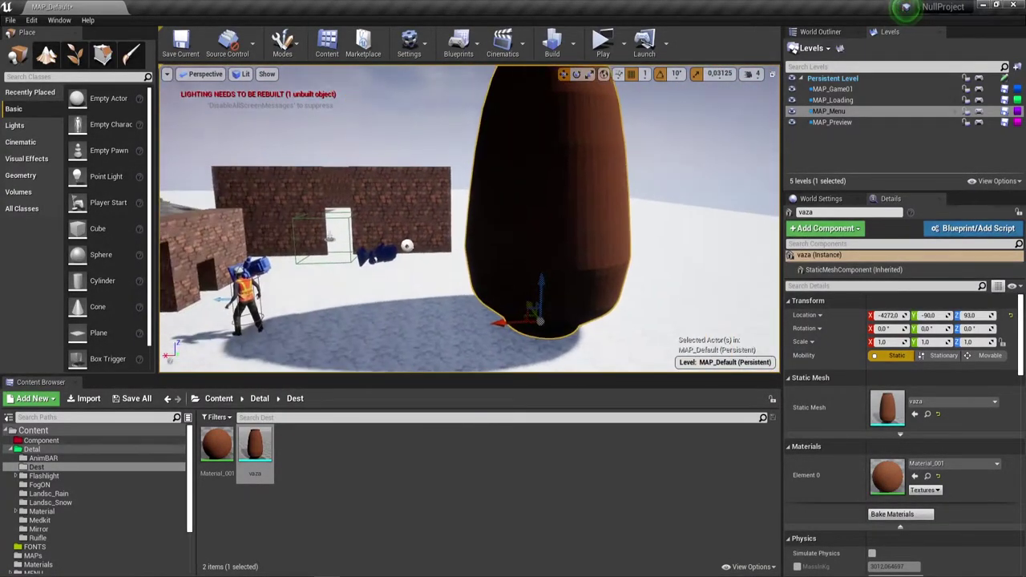
mouse_move(422, 277)
left_mouse_down()
mouse_move(665, 293)
mouse_move(589, 249)
left_mouse_up()
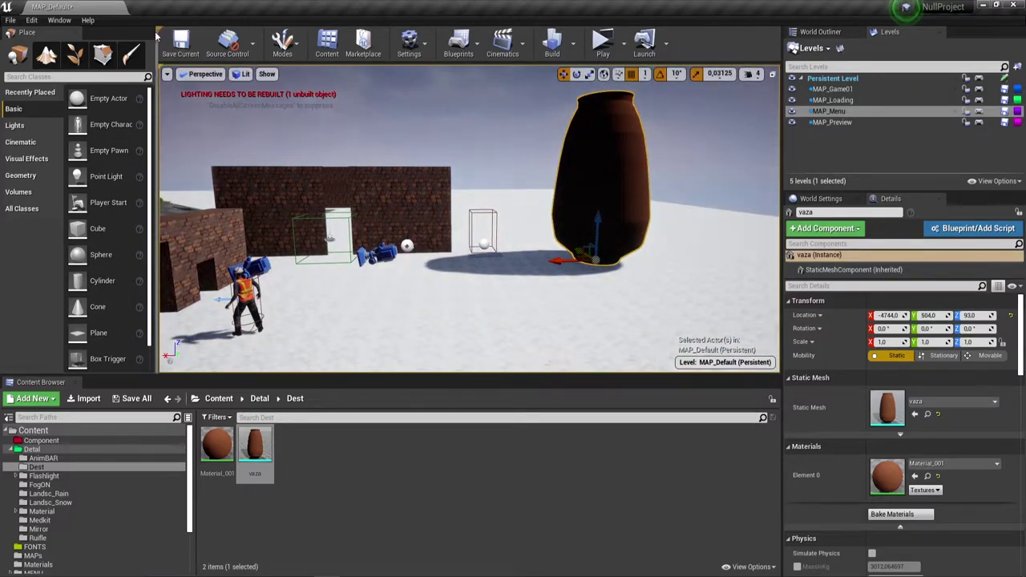
Open the Plugins browser from the Edit menu and show the Built-In plugins
right_click(255, 445)
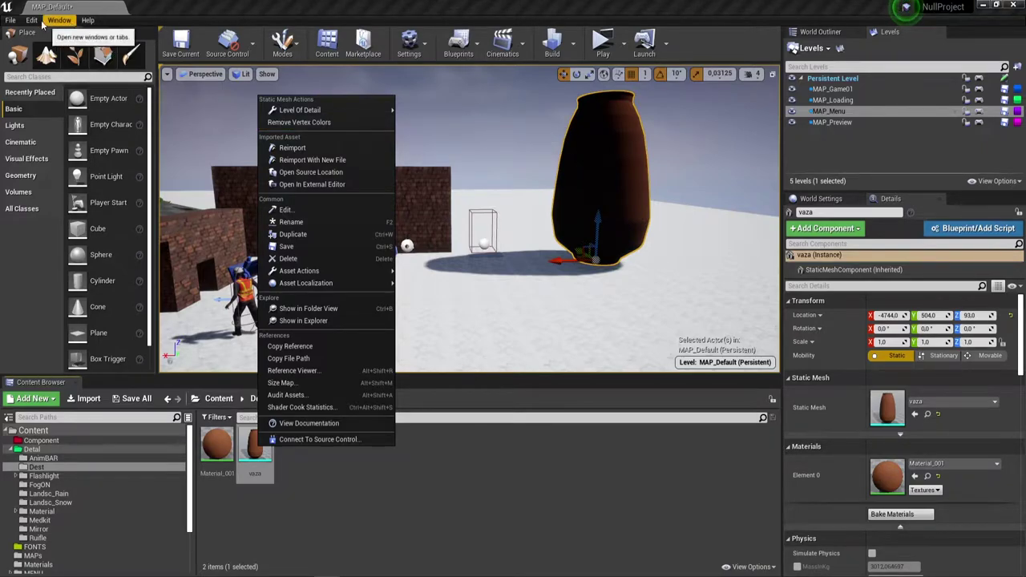
left_click(29, 20)
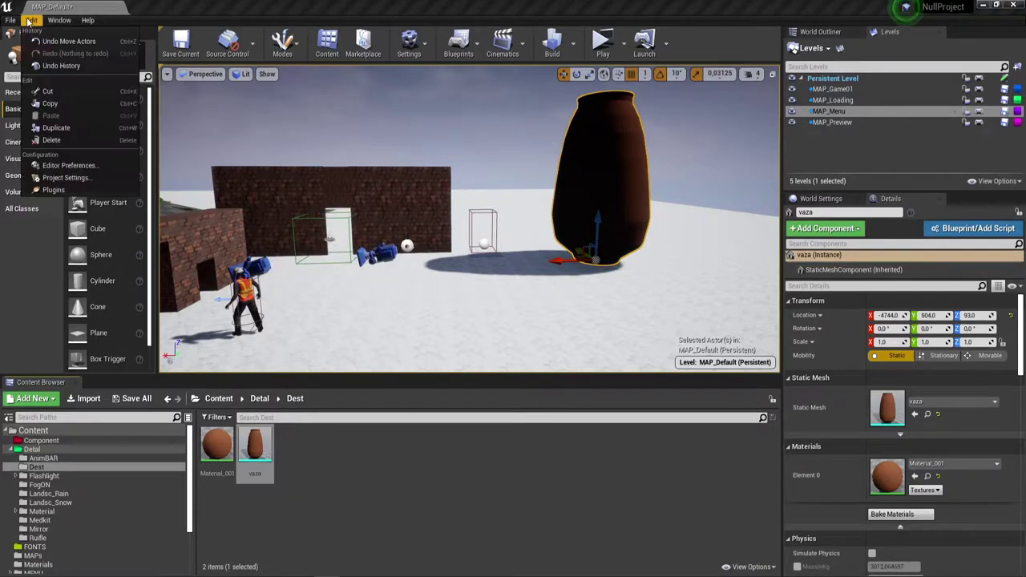
left_click(53, 190)
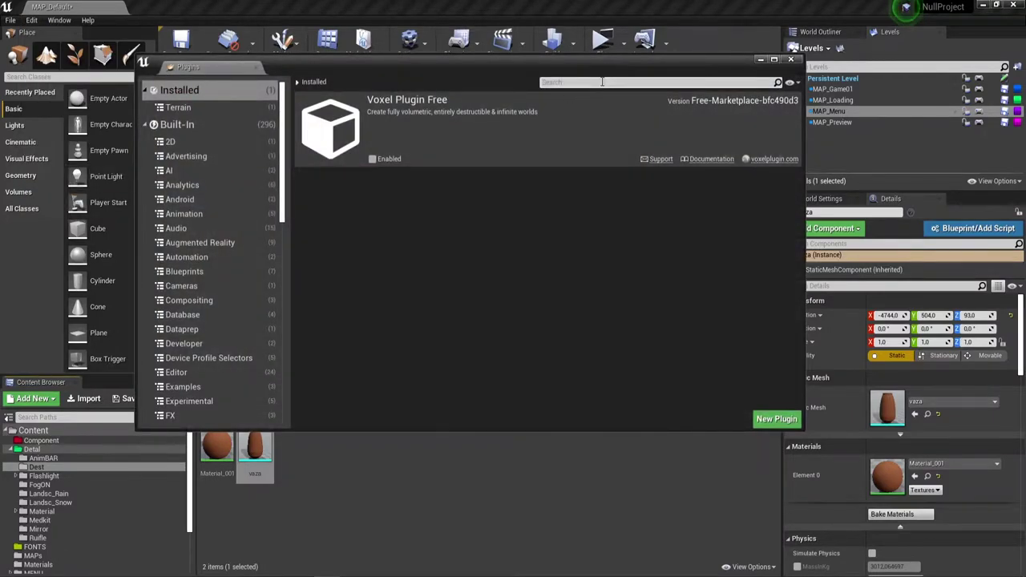
left_click(180, 125)
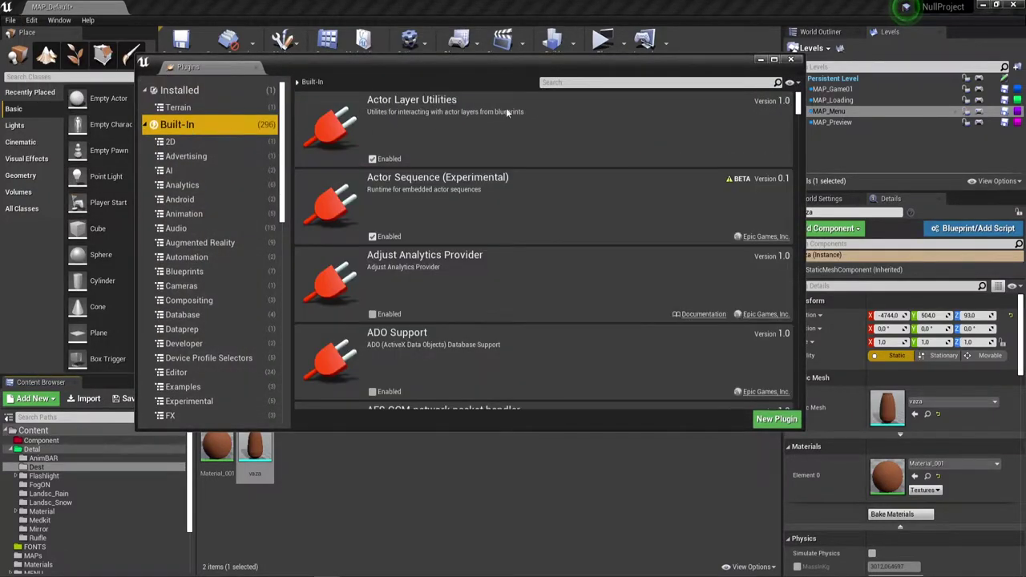
Search the plugins for 'apex' and enable Apex Destruction
left_click(614, 83)
type("di")
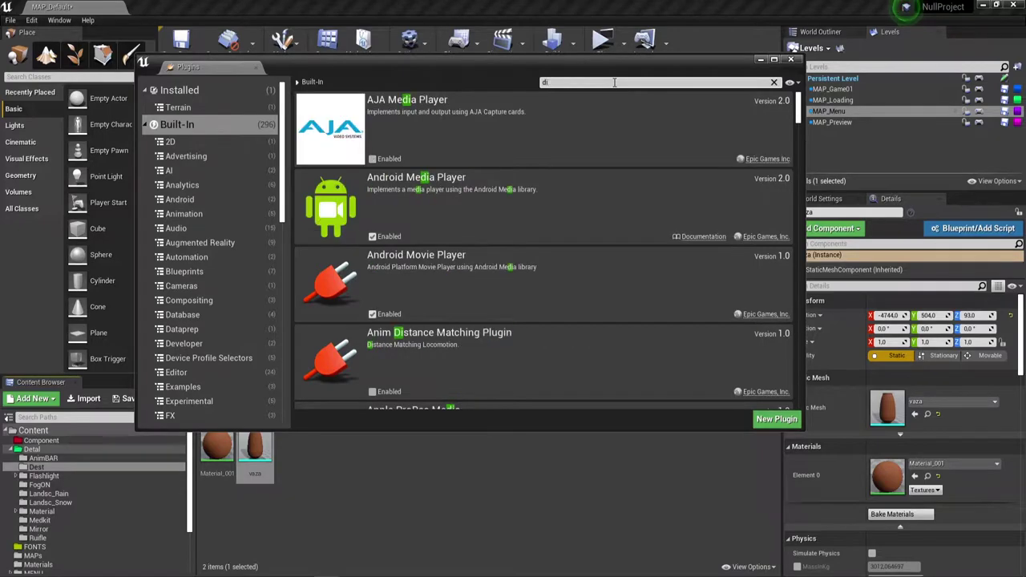
type("stl")
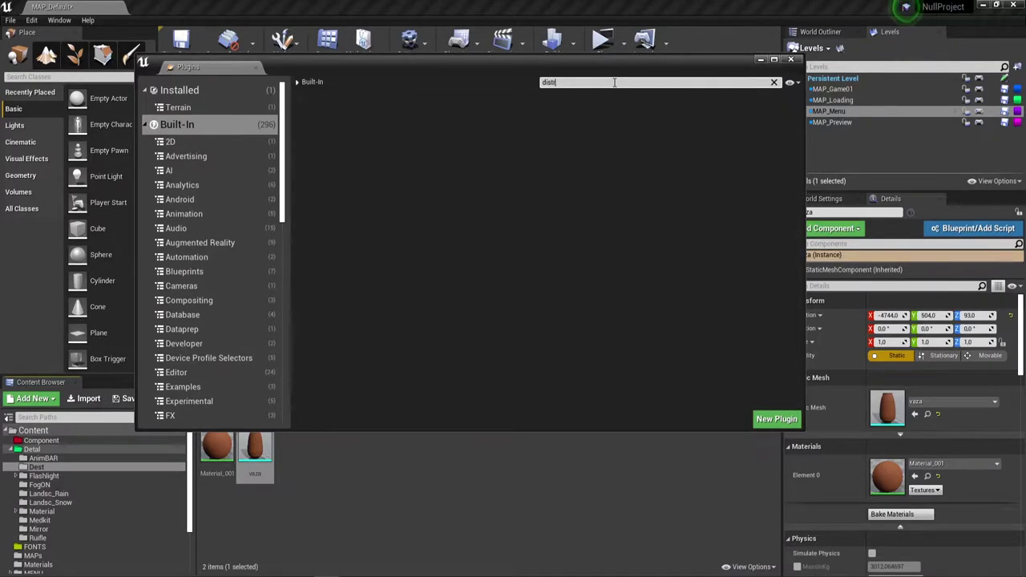
key("BackSpace")
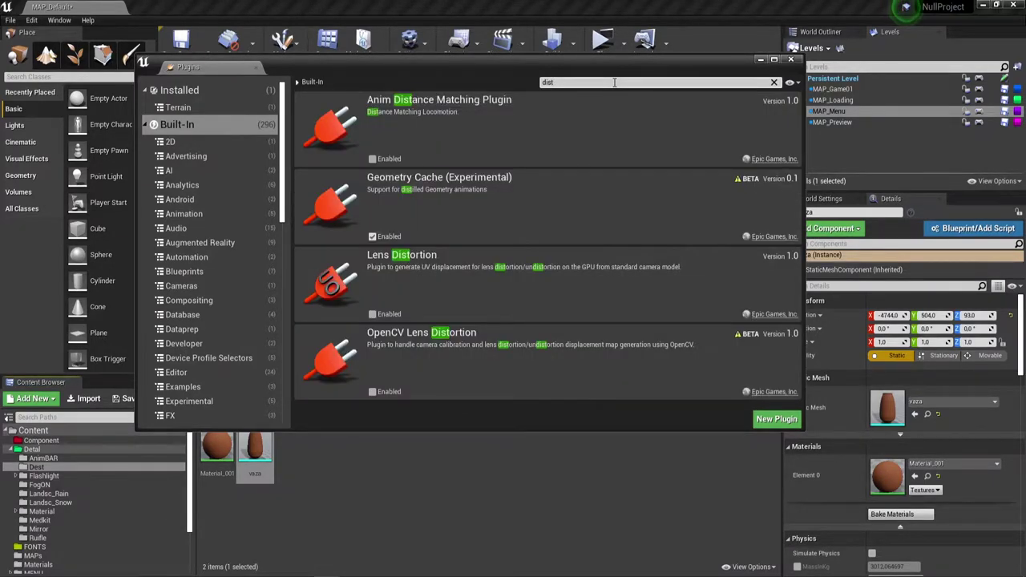
key("BackSpace")
key("BackSpace")
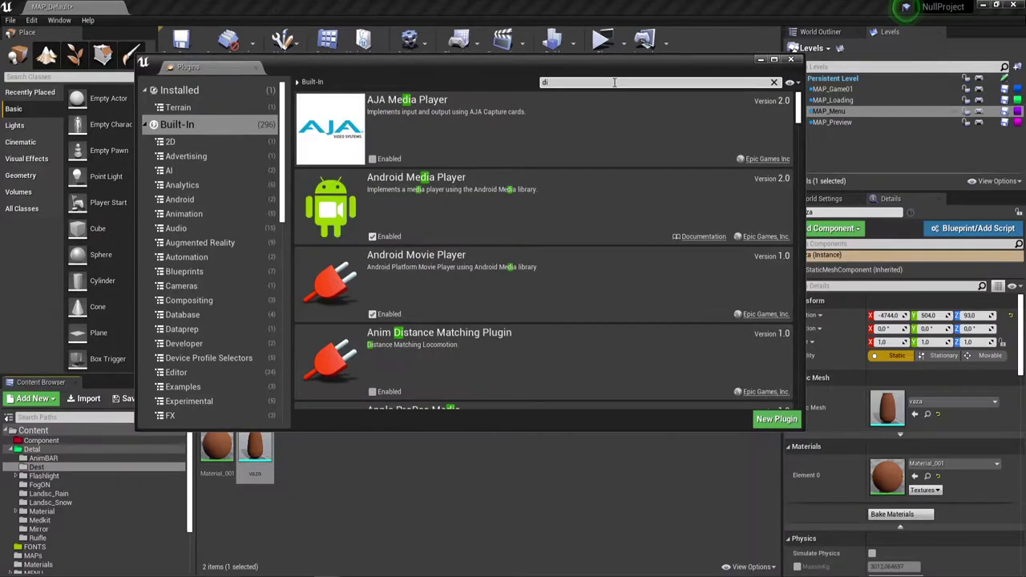
type("s")
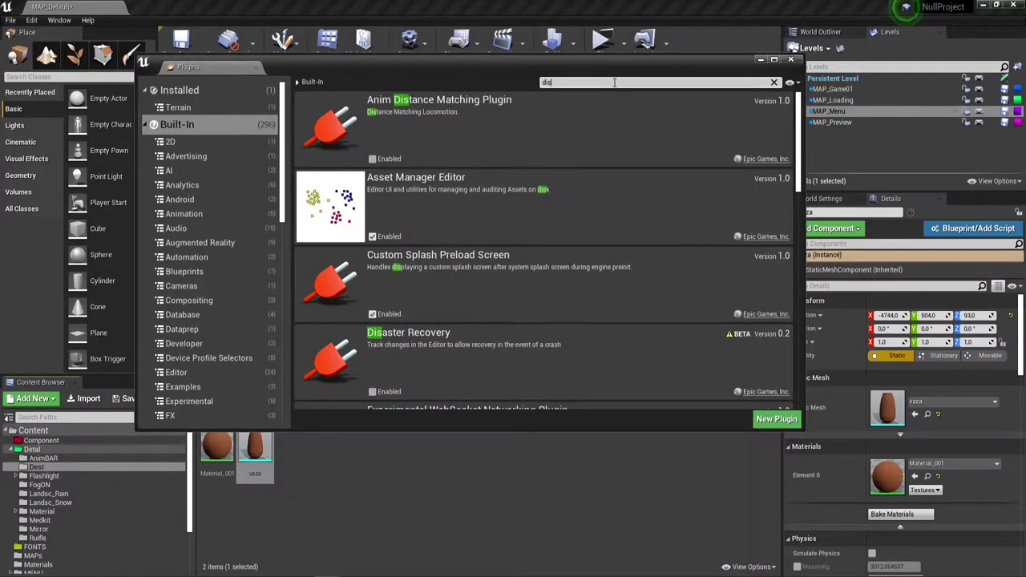
type("t")
key("BackSpace")
key("BackSpace")
key("BackSpace")
key("BackSpace")
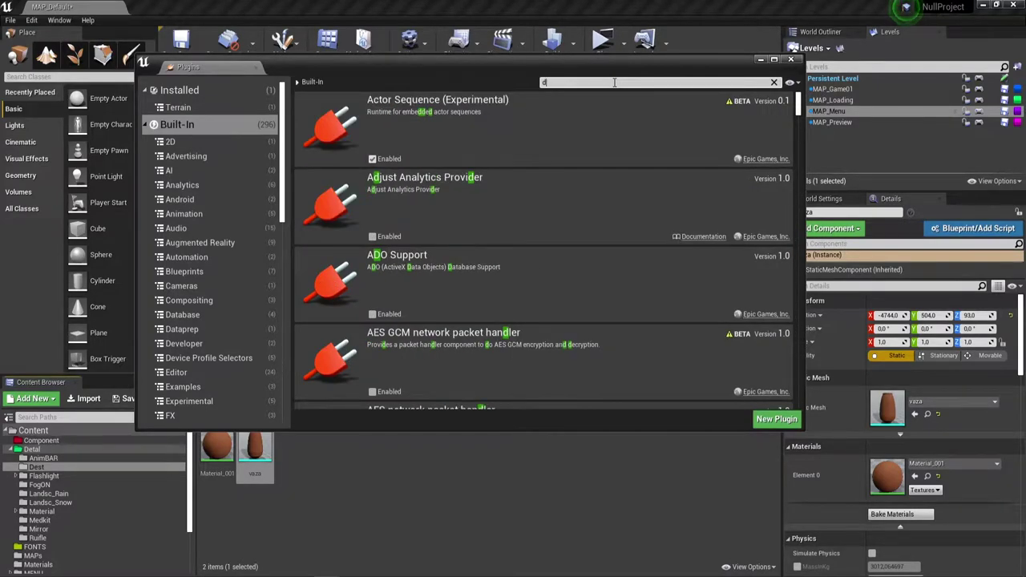
key("BackSpace")
type("apex")
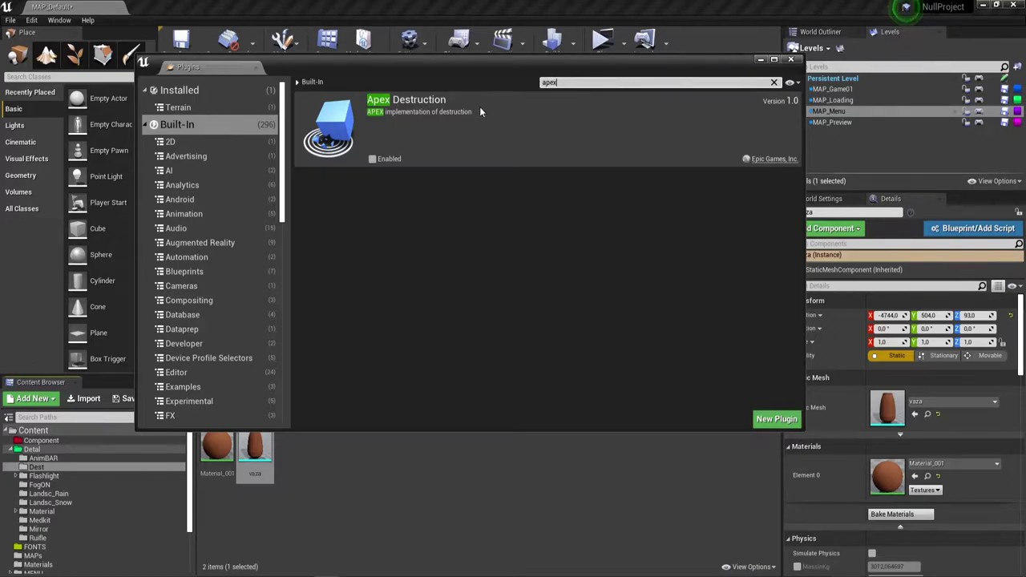
left_click(371, 159)
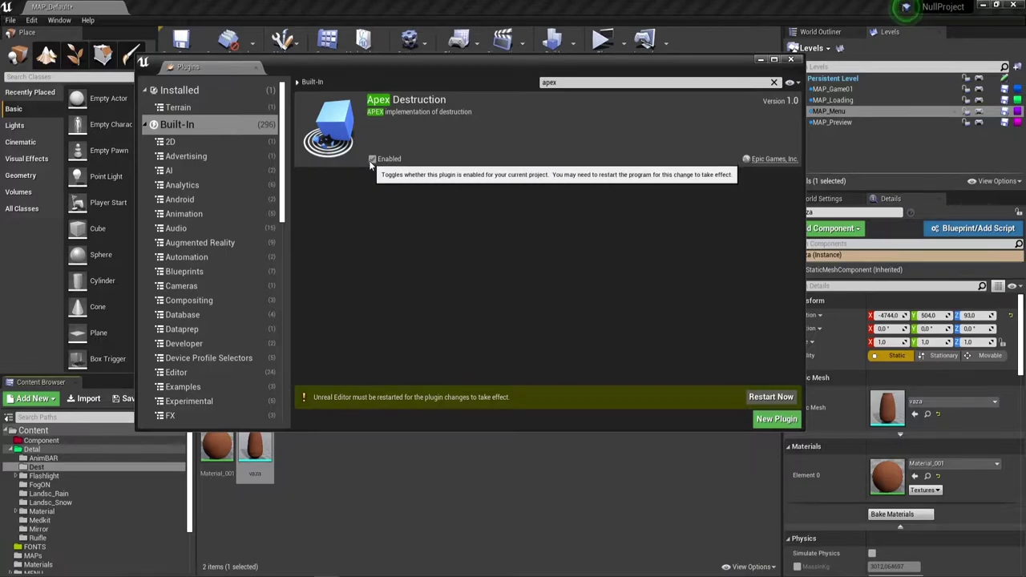
Restart the editor now, saving the map with Save Selected first
left_click(766, 396)
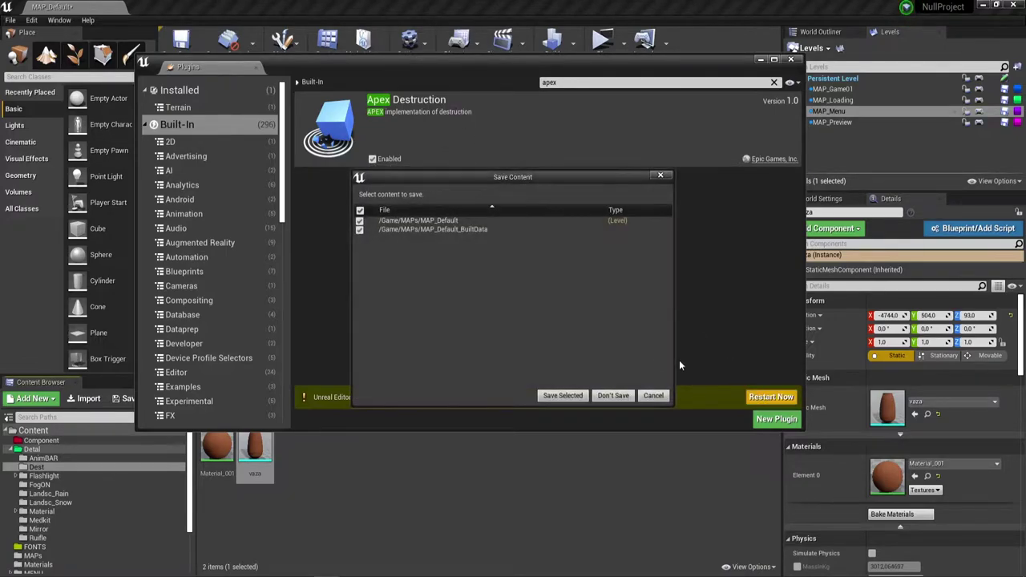
left_click(554, 396)
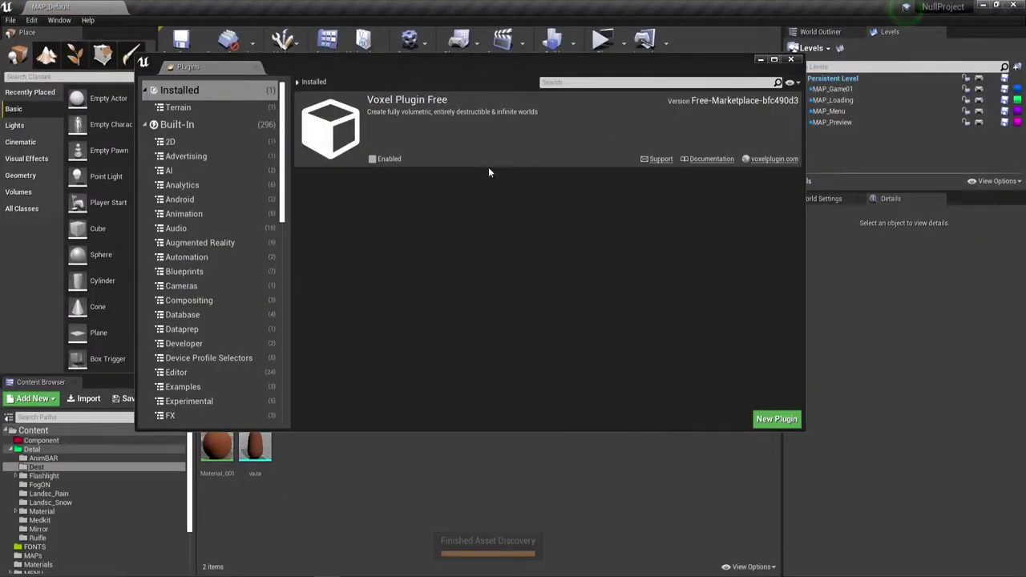
Close the Plugins window and create a destructible mesh from the vaza asset
left_click(790, 59)
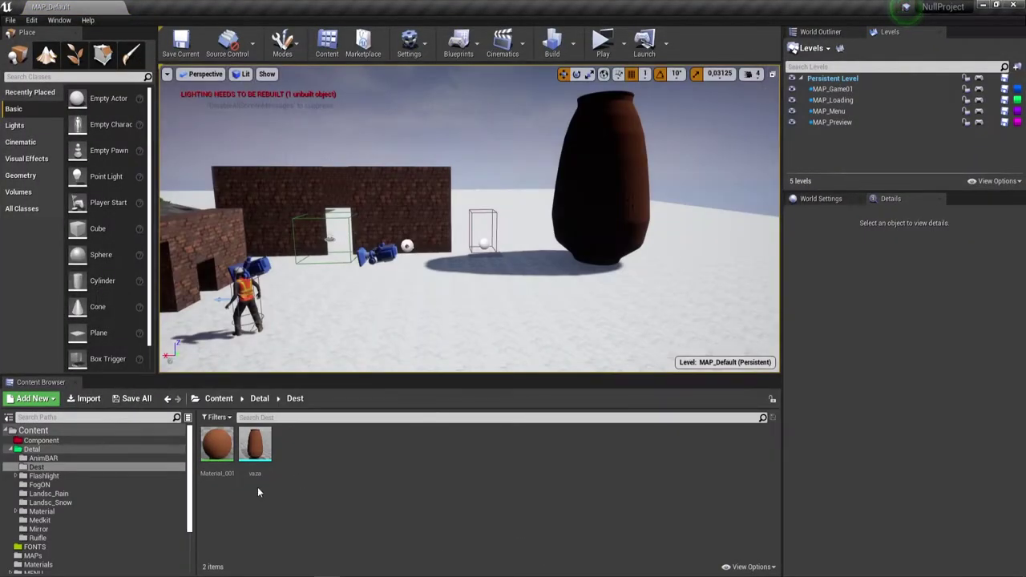
right_click(256, 449)
mouse_move(333, 286)
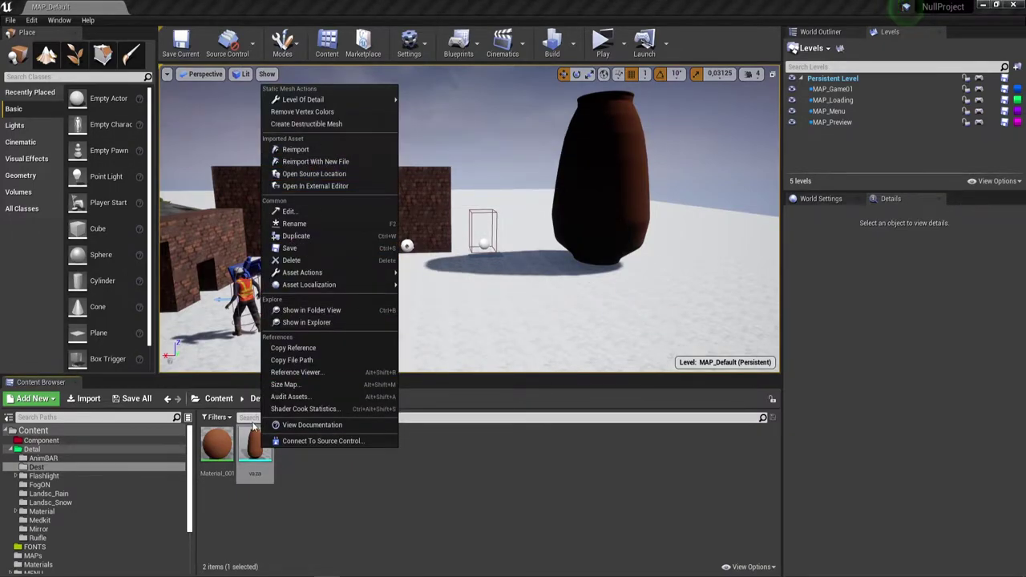
left_click(299, 123)
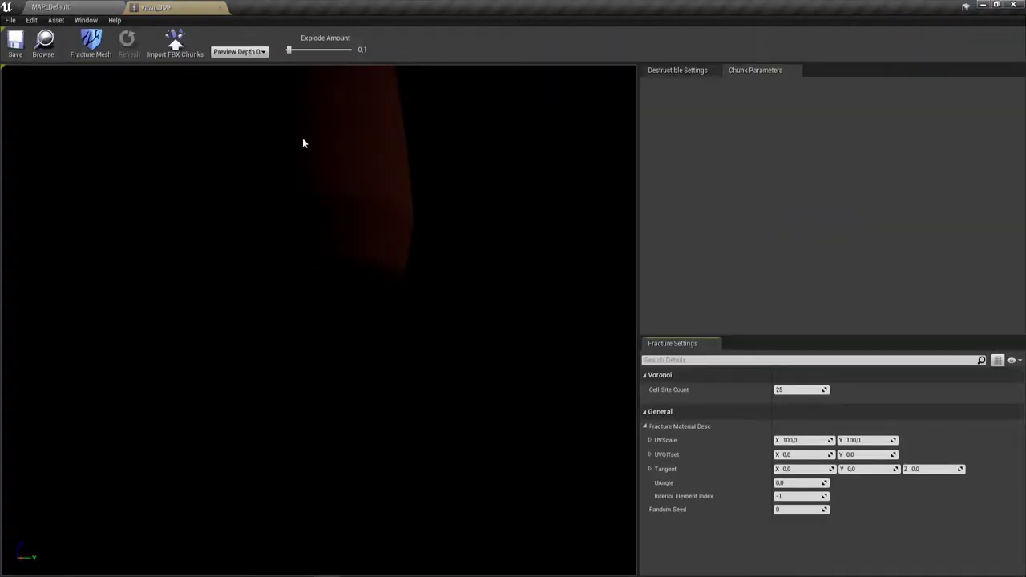
Review the vaza_DM destructible and chunk settings, then set Voronoi Cell Site Count to 15
mouse_move(414, 235)
left_mouse_down()
mouse_move(401, 304)
mouse_move(404, 241)
mouse_move(433, 236)
left_mouse_up()
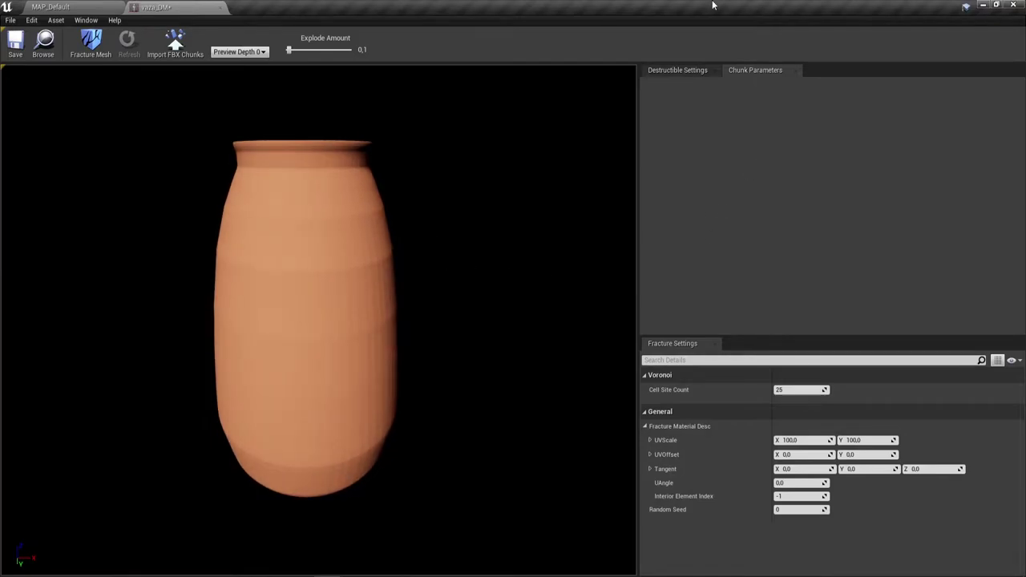
left_click(696, 68)
left_click(773, 69)
left_click(687, 72)
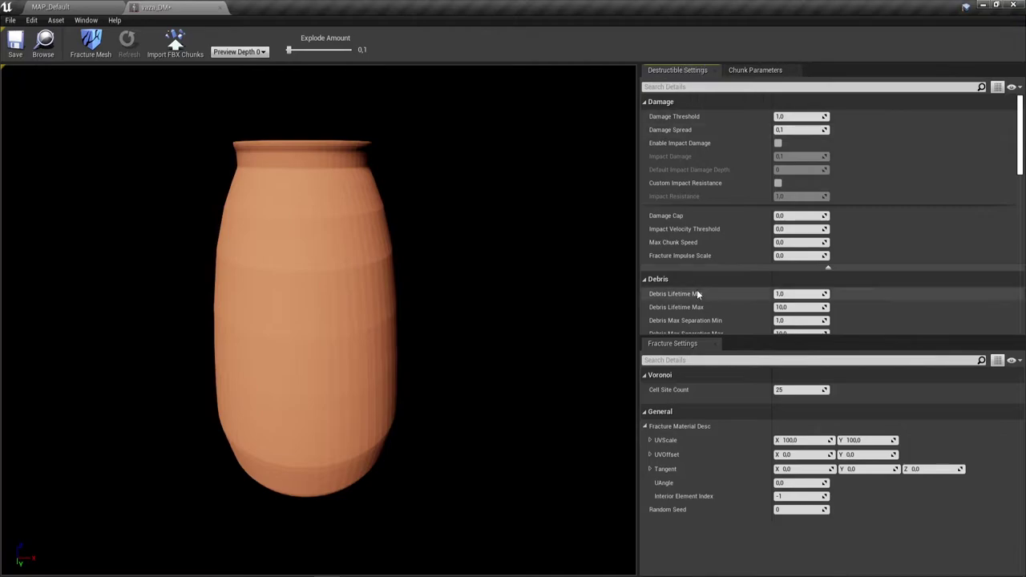
scroll(696, 288, "down", 3)
scroll(698, 277, "down", 3)
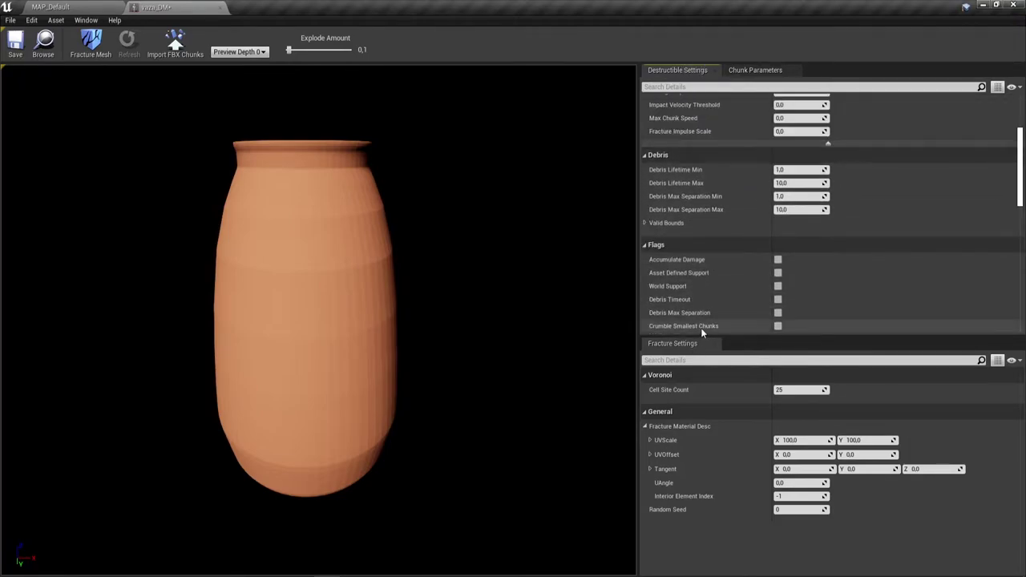
scroll(702, 288, "up", 6)
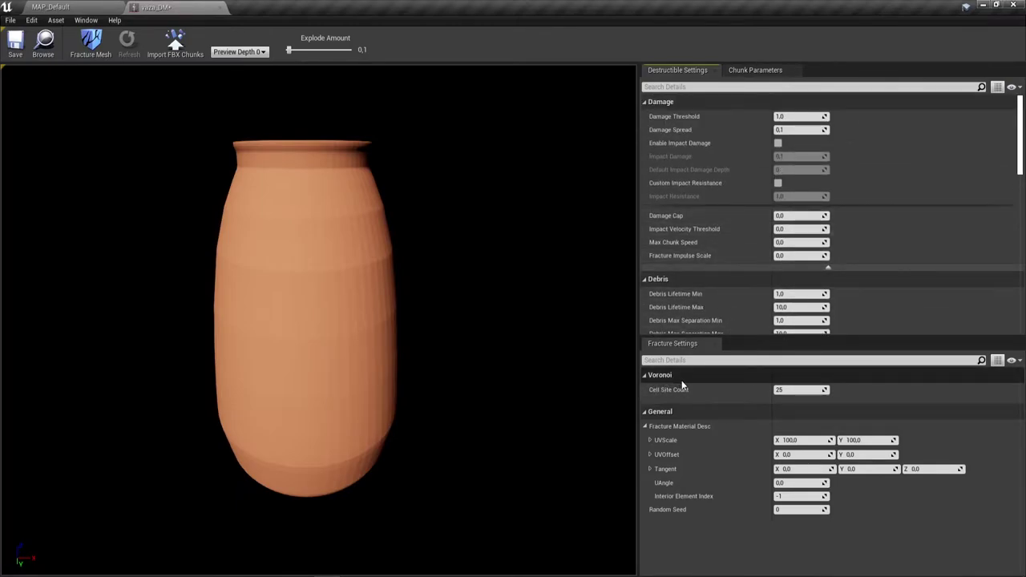
left_click(795, 390)
type("15")
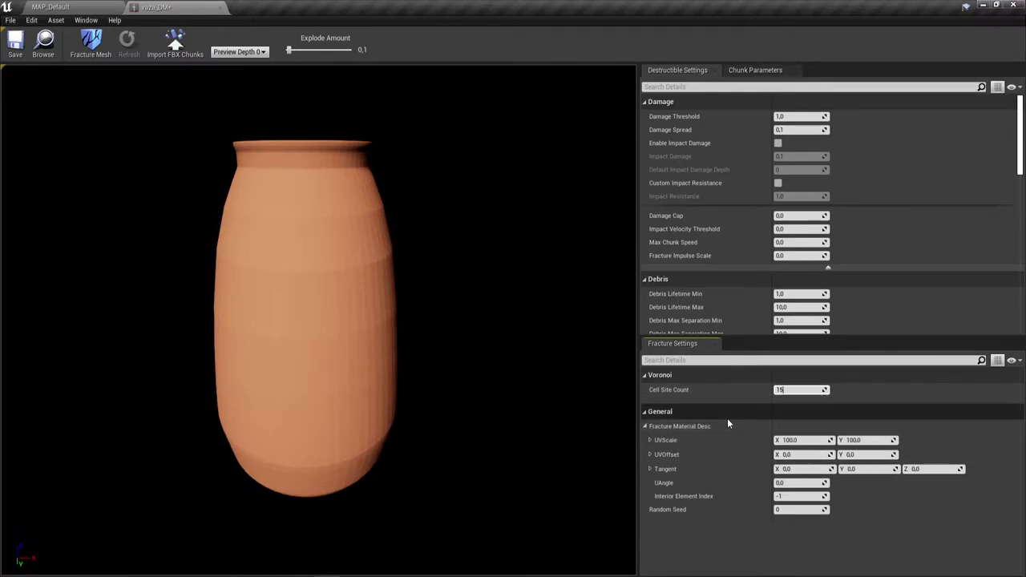
Peek at UVScale, UVOffset and Tangent, then enlarge the settings panel to show Debris and Flags
left_click(650, 440)
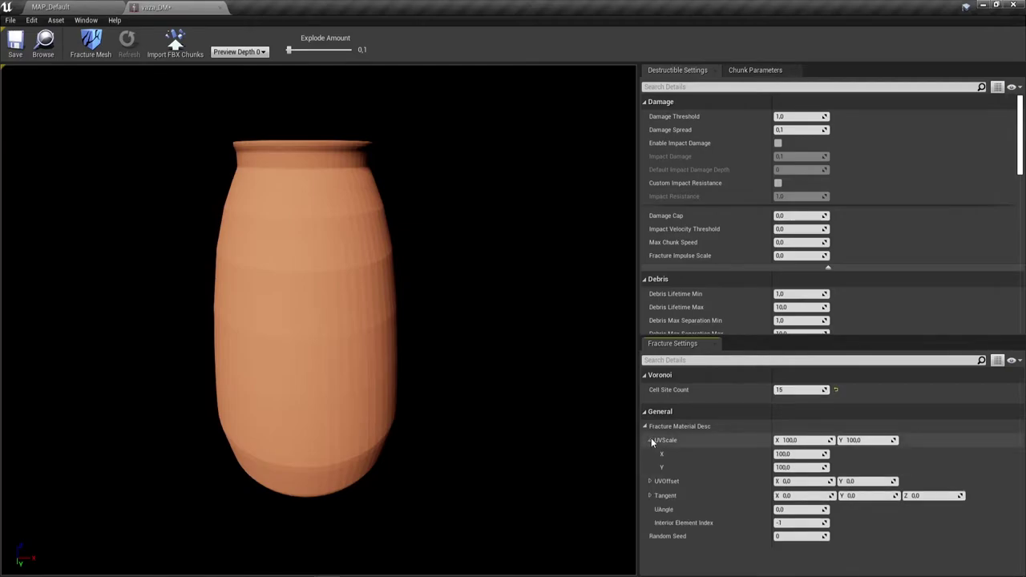
left_click(650, 440)
left_click(647, 453)
left_click(648, 454)
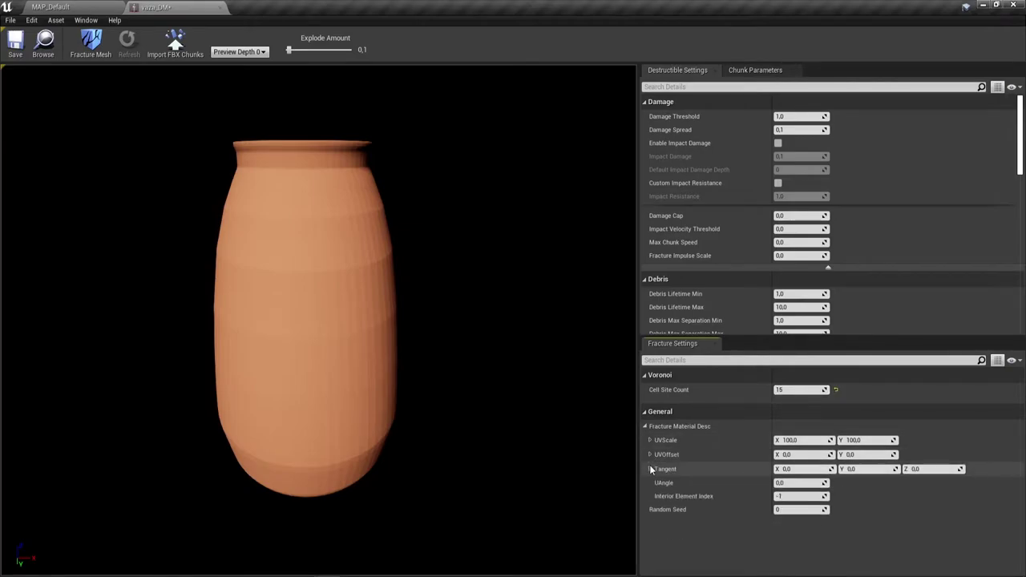
left_click(651, 468)
left_click(650, 469)
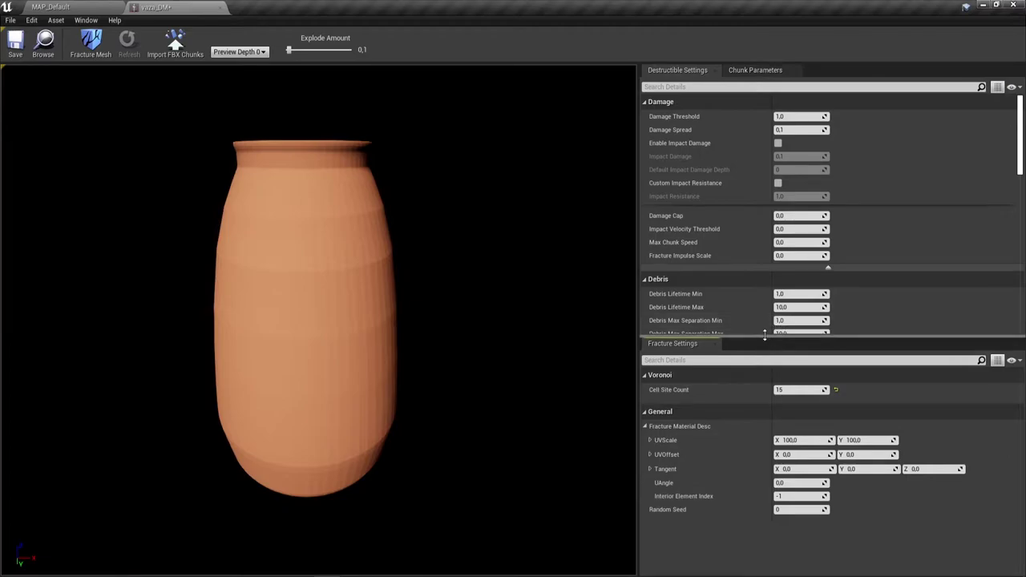
left_click_drag(763, 336, 764, 446)
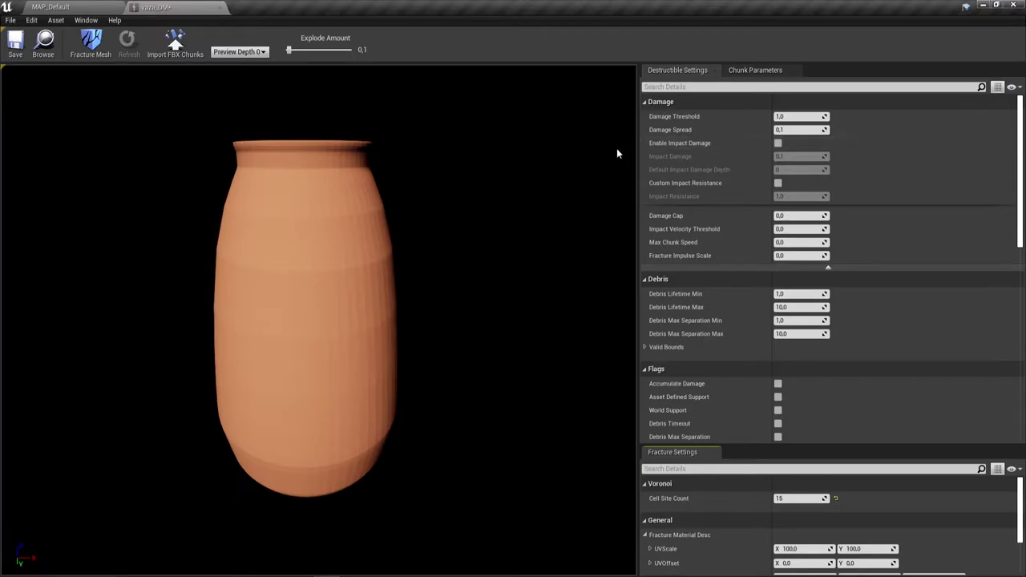
Enable Impact Damage and Custom Impact Resistance, and set Debris Lifetime to 1.0–10.0
left_click(777, 144)
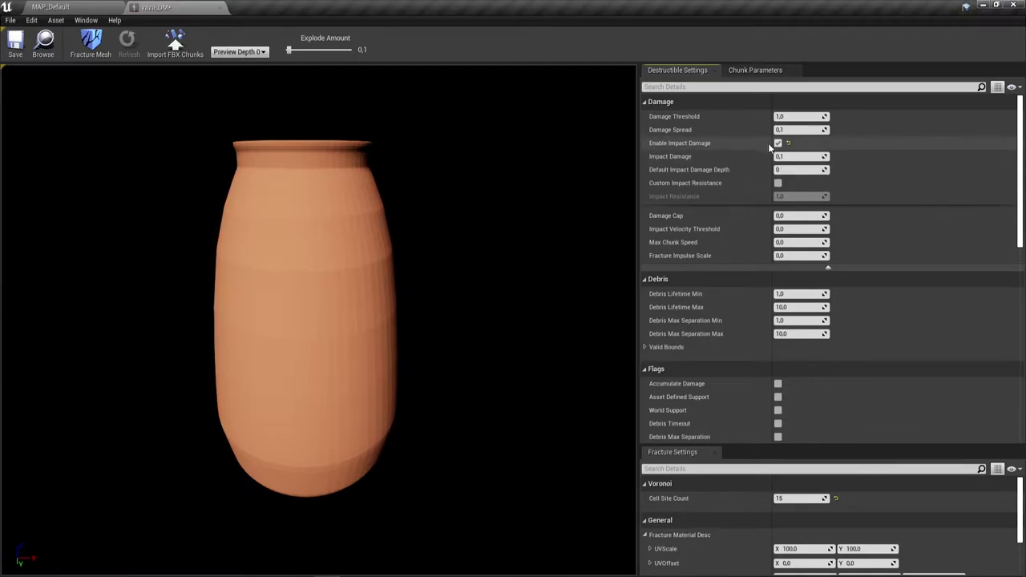
left_click(776, 184)
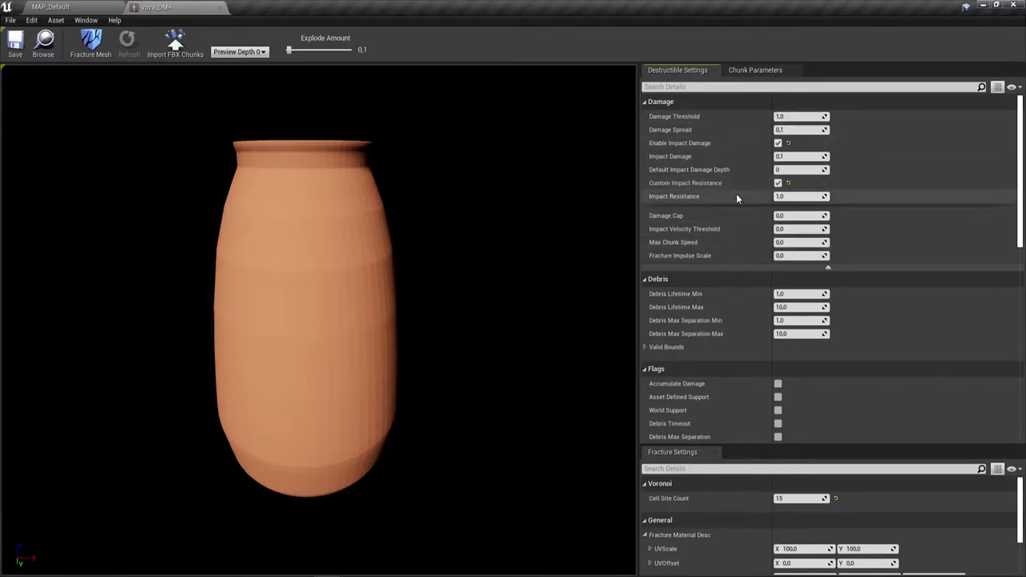
scroll(681, 240, "down", 1)
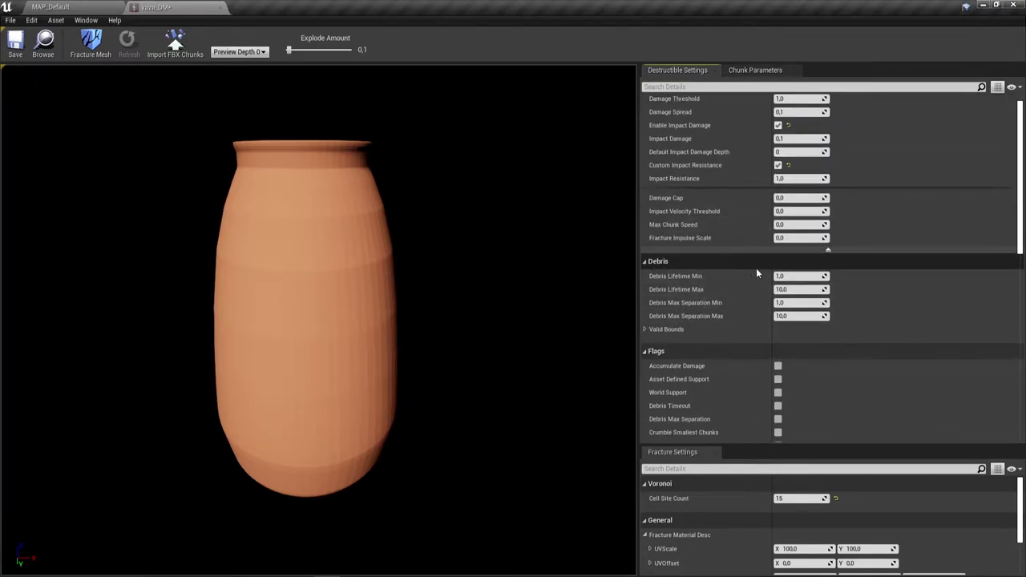
left_click(794, 275)
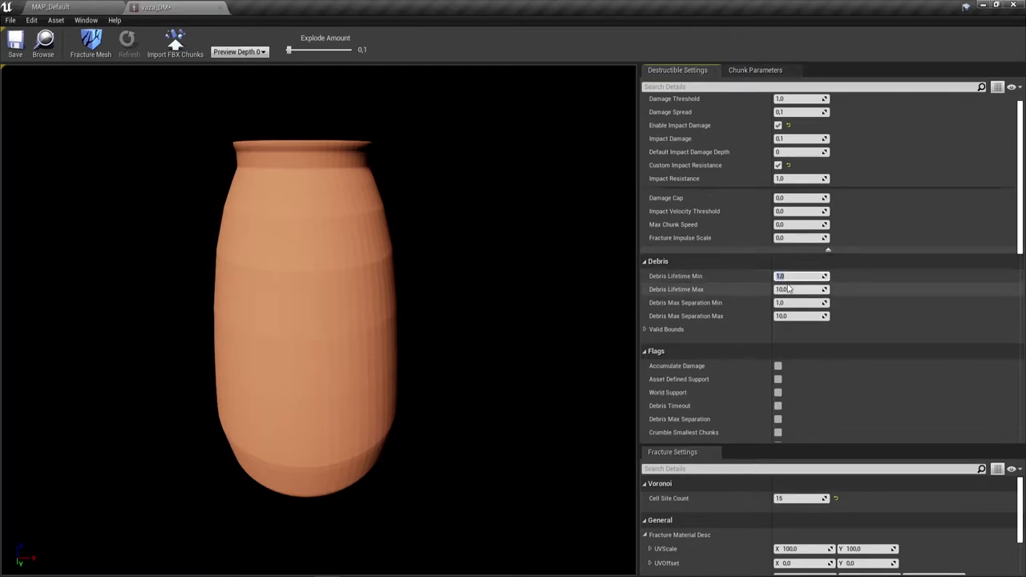
left_click(791, 290)
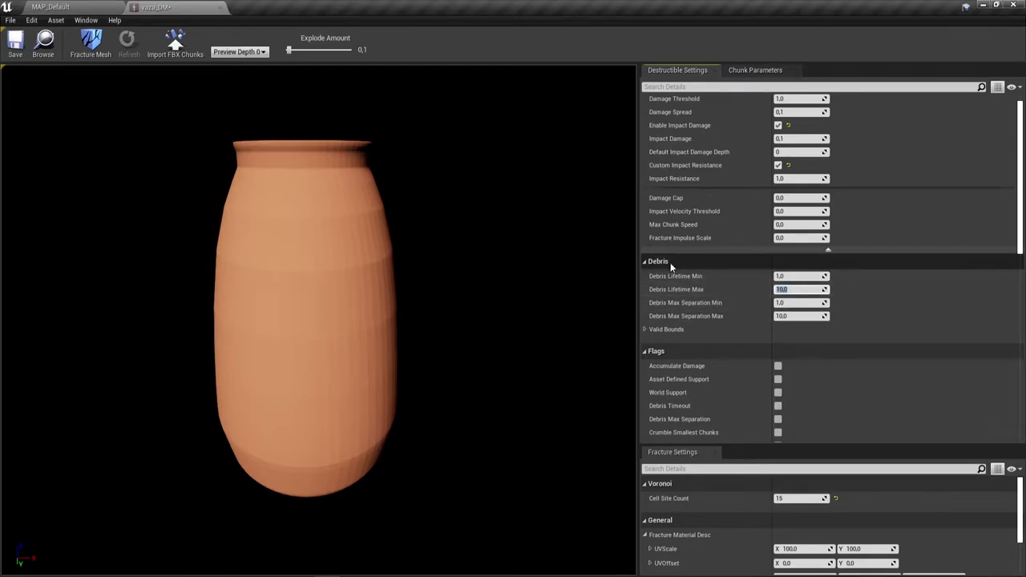
scroll(813, 305, "down", 1)
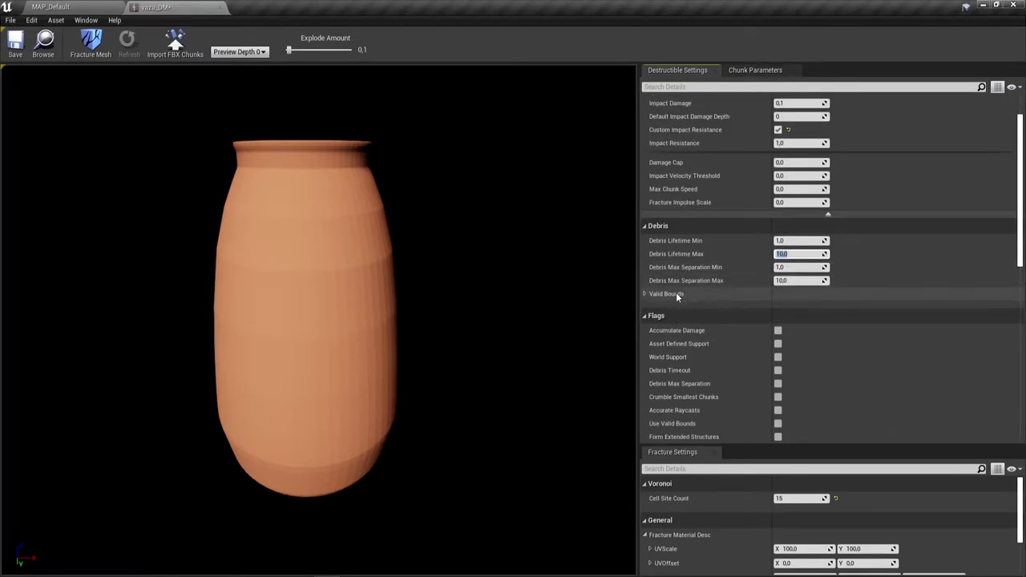
left_click(648, 294)
Expand and collapse Valid Bounds, then toggle Accumulate Damage on and back off
left_click(645, 294)
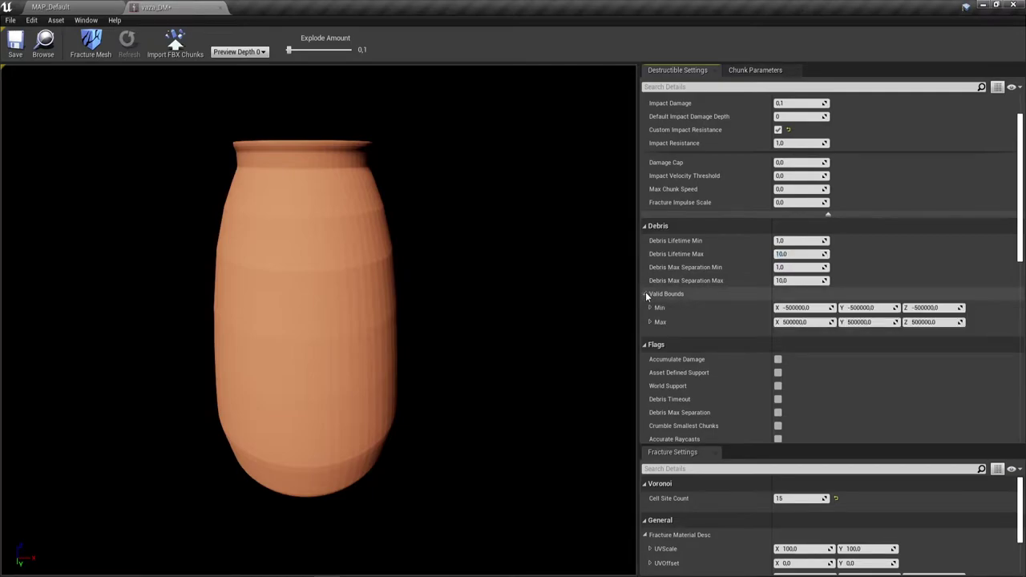
left_click(645, 293)
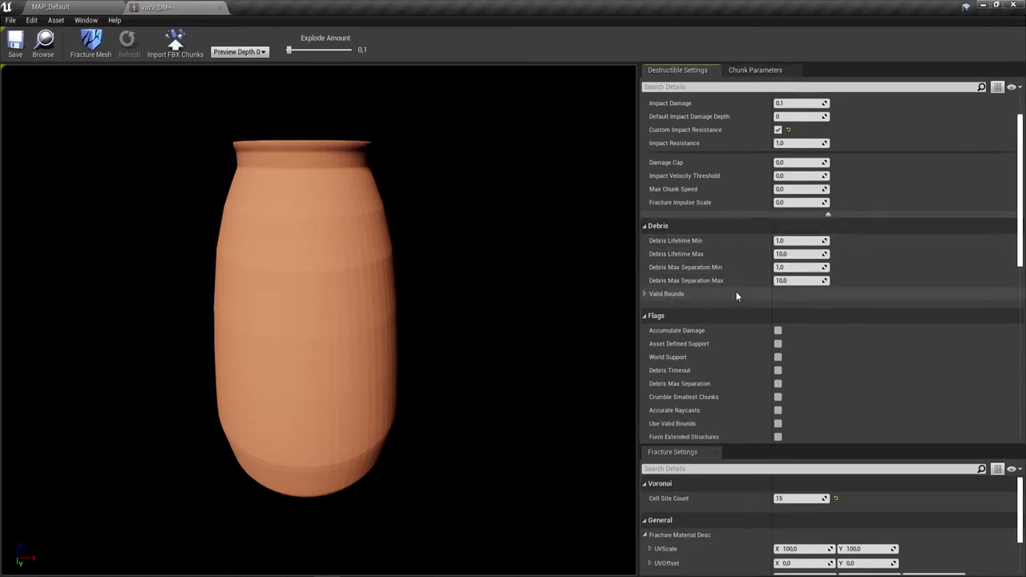
scroll(736, 291, "down", 1)
scroll(735, 280, "down", 2)
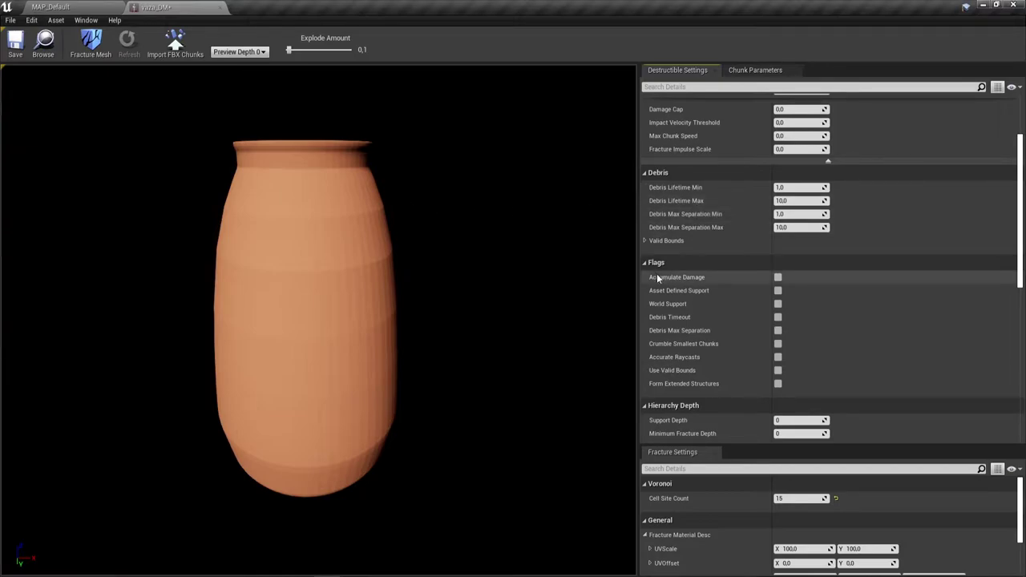
left_click(777, 278)
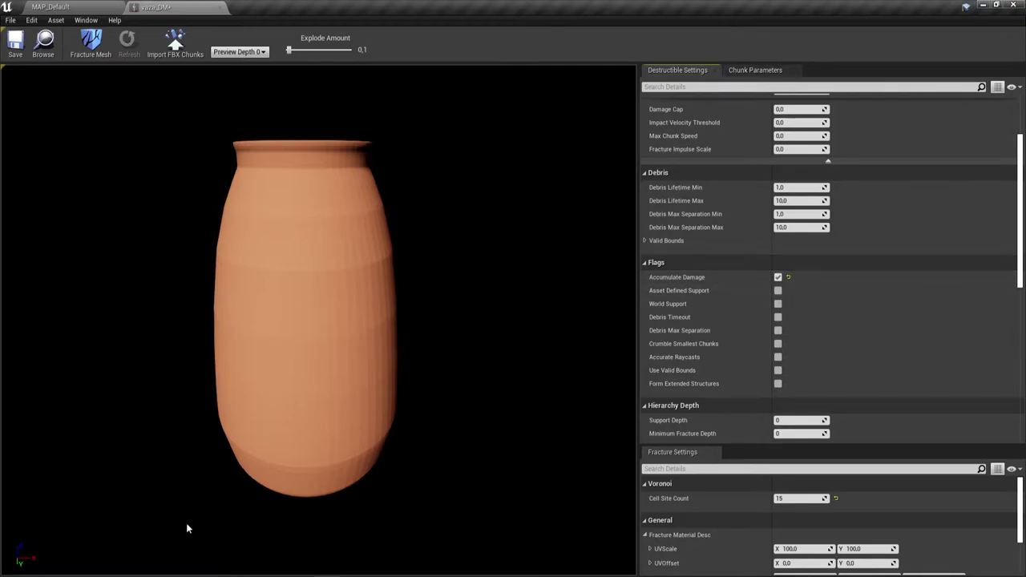
left_click(777, 277)
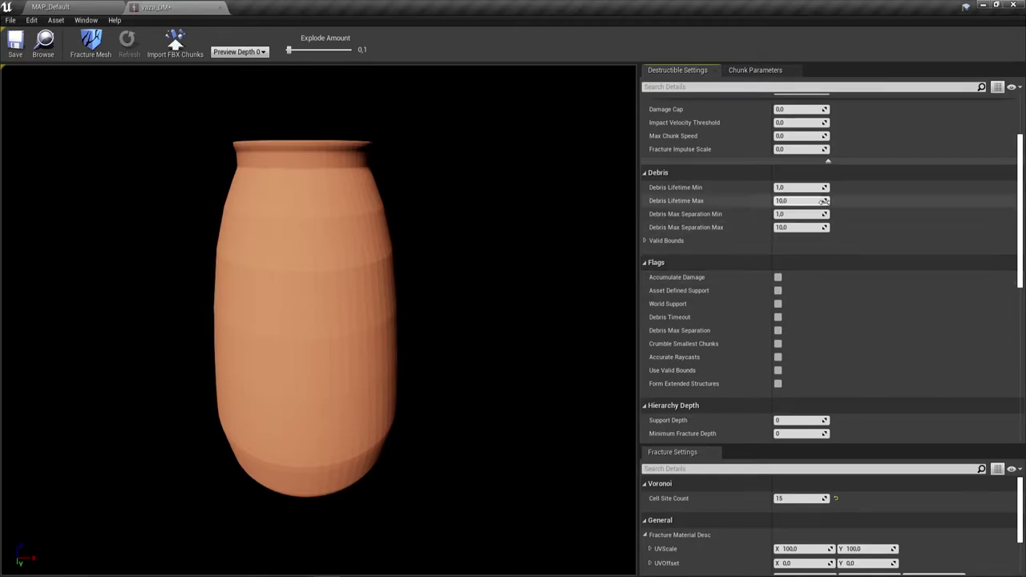
Fracture the vaza mesh using the 15-cell Voronoi settings
left_click(92, 37)
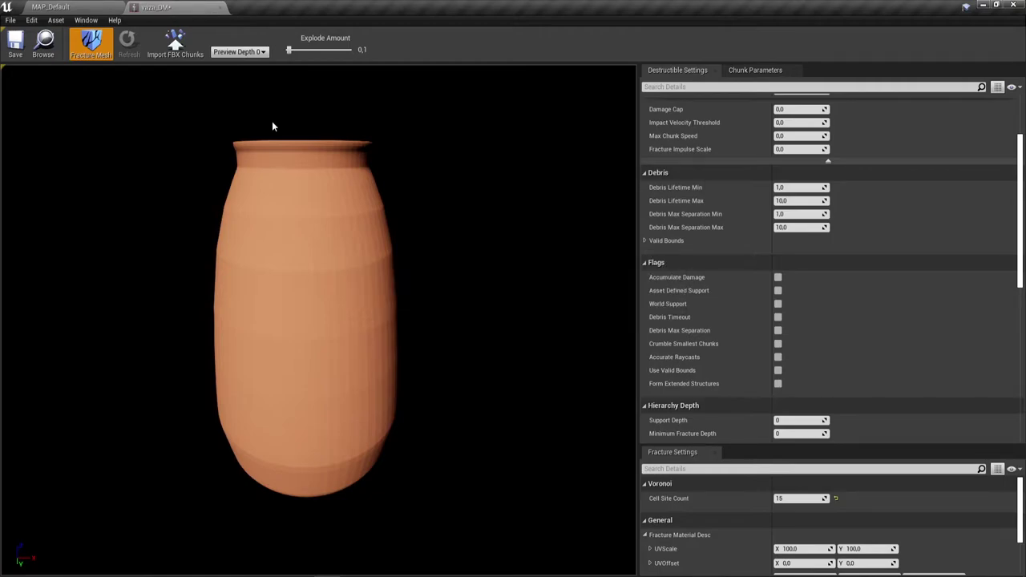
Set Explode Amount to 1.3, orbit around the chunks, and save vaza_DM
left_click_drag(289, 49, 305, 50)
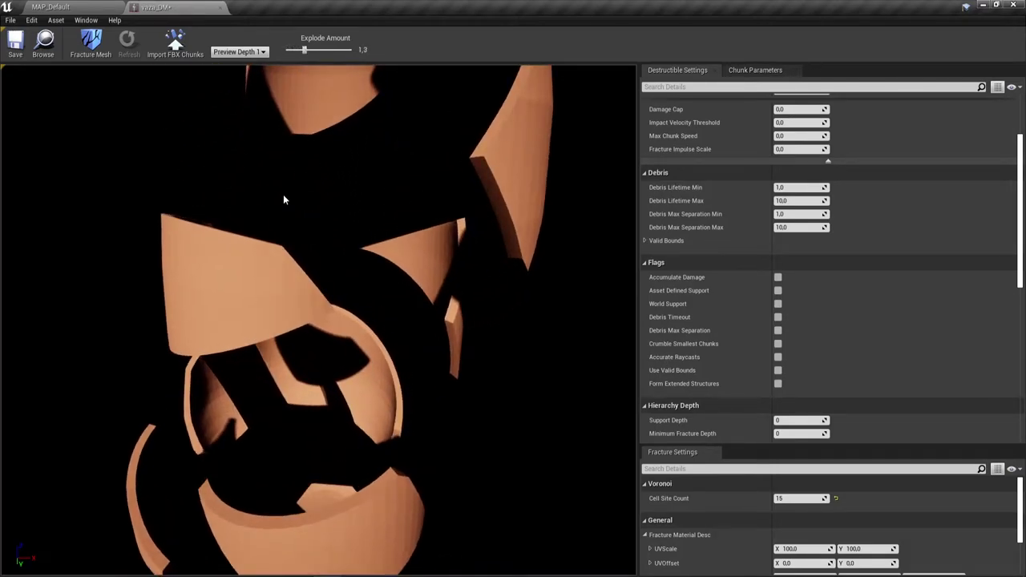
mouse_move(316, 290)
left_mouse_down()
mouse_move(240, 293)
mouse_move(321, 304)
mouse_move(265, 296)
mouse_move(313, 298)
left_mouse_up()
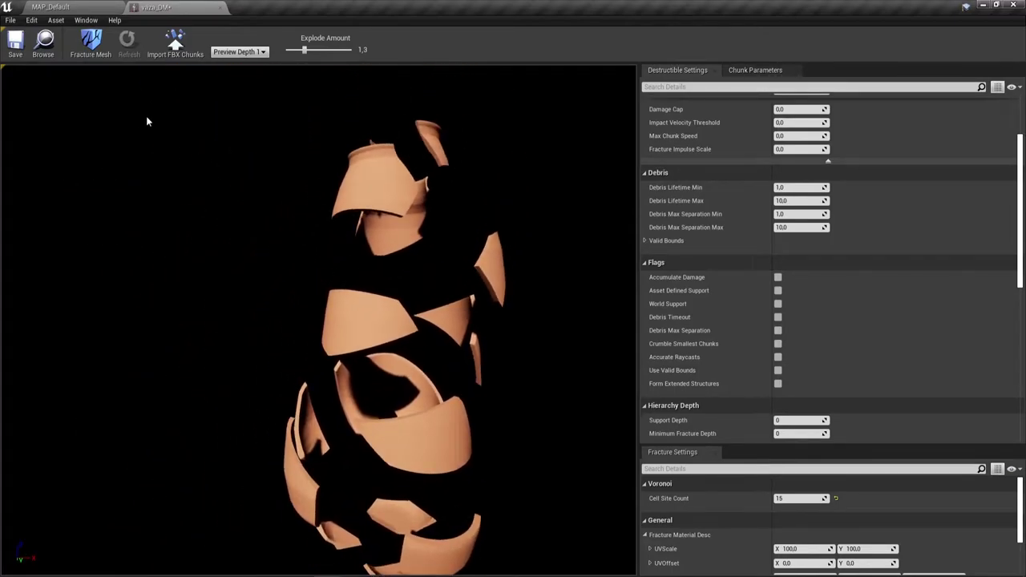
left_click(15, 43)
Back on MAP_Default, place vaza_DM in the level beside the original vase
left_click(59, 7)
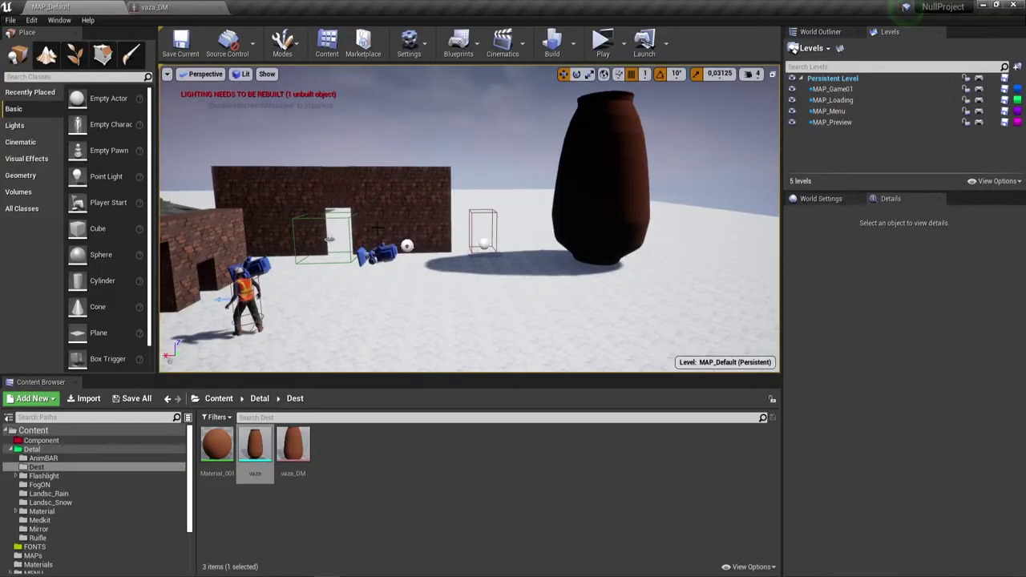
left_click_drag(292, 445, 555, 319)
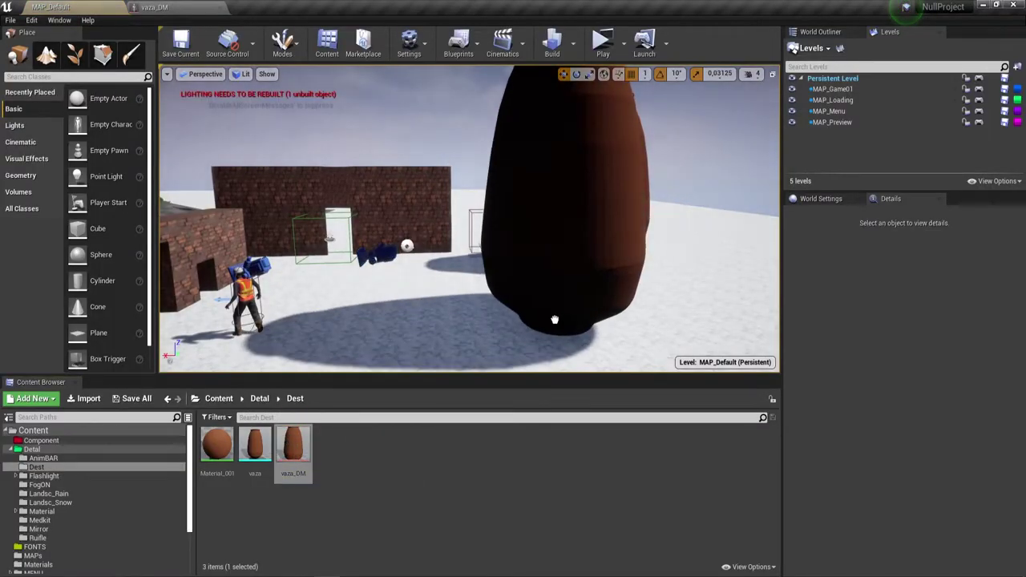
mouse_move(555, 320)
right_mouse_down()
mouse_move(609, 316)
mouse_move(553, 322)
right_mouse_up()
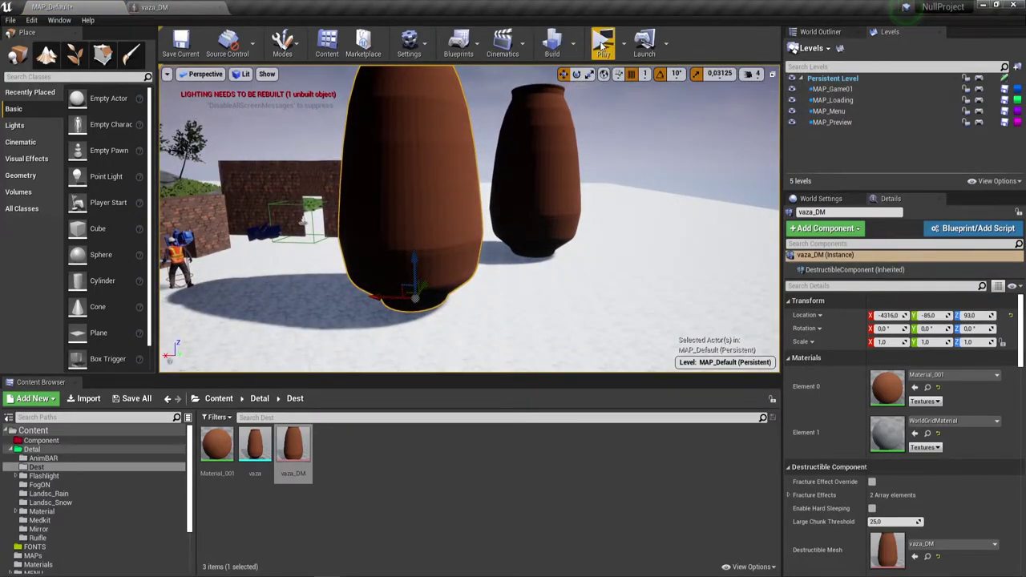
Start a standalone play test and walk the character into the large vase to smash it
left_click(603, 44)
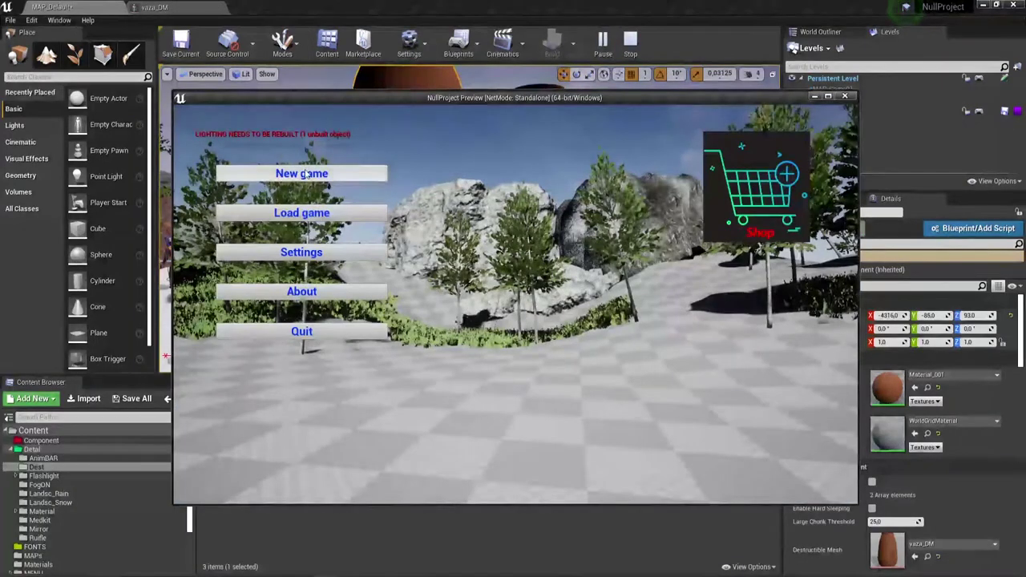
left_click(306, 171)
key("w")
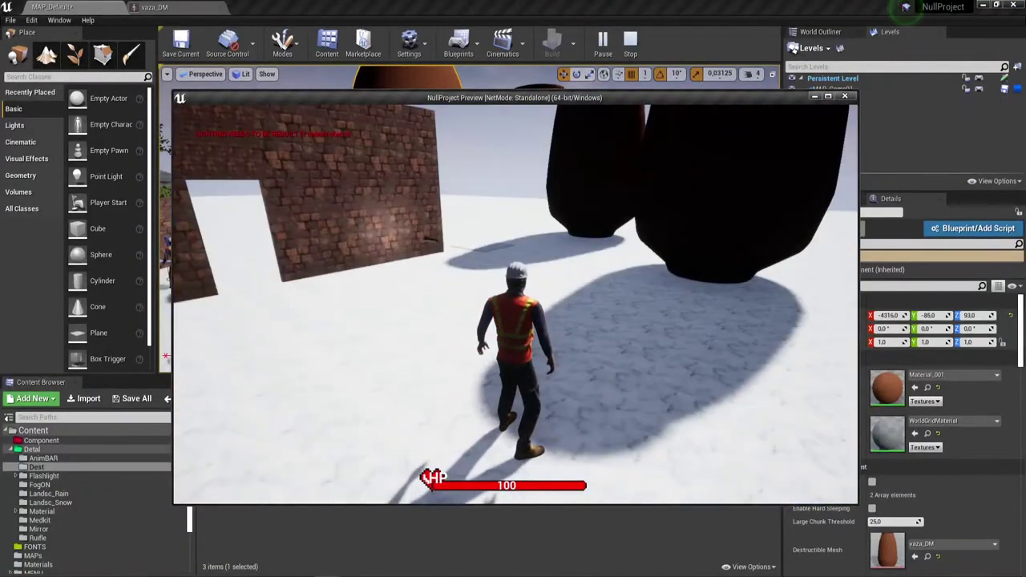
key("w")
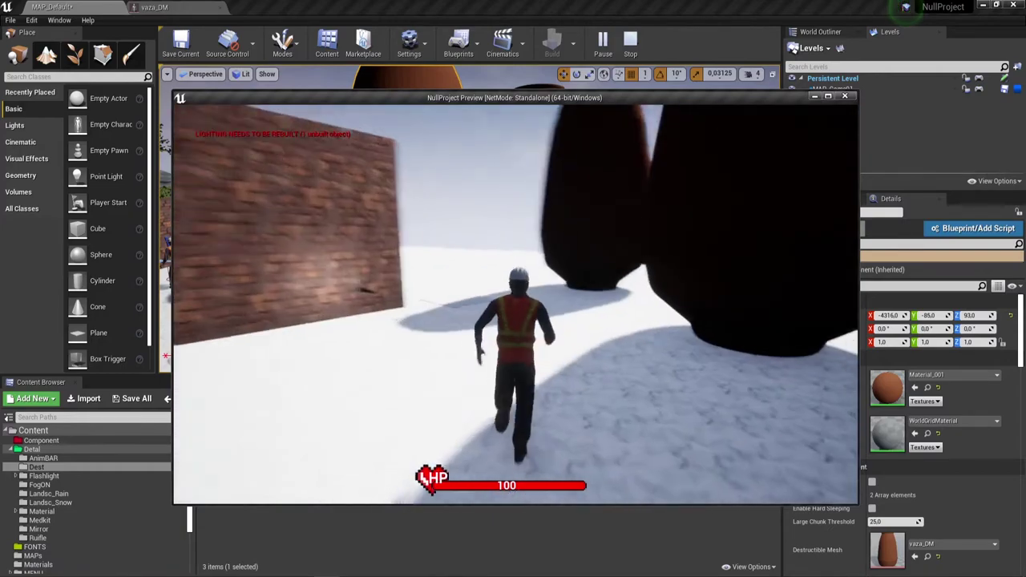
key("w")
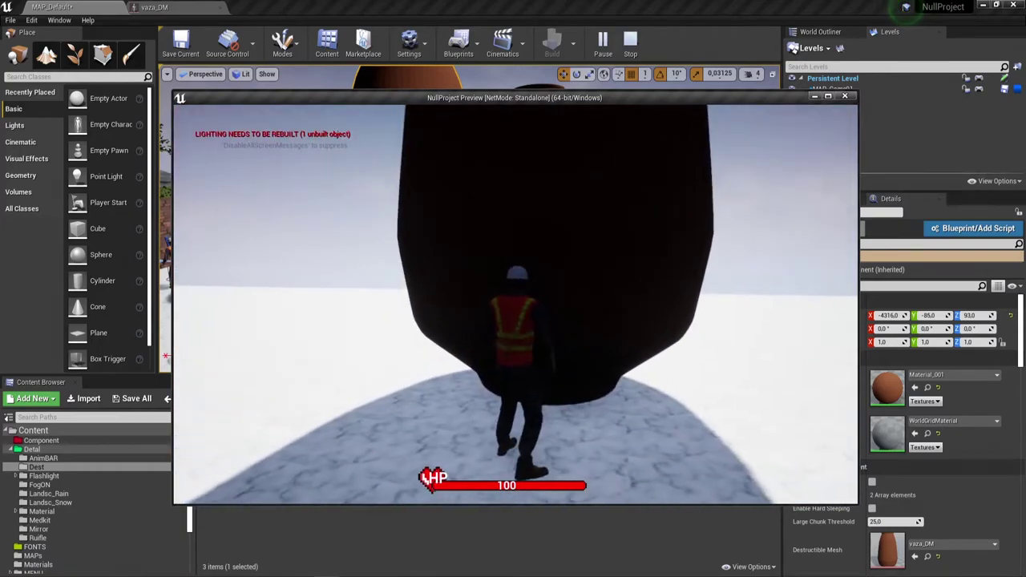
key("w")
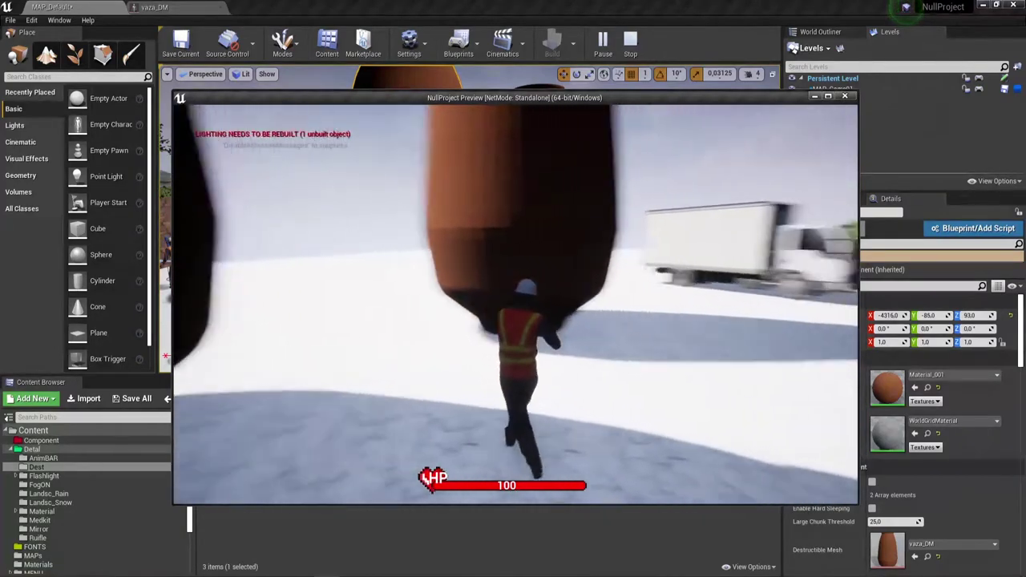
key("w")
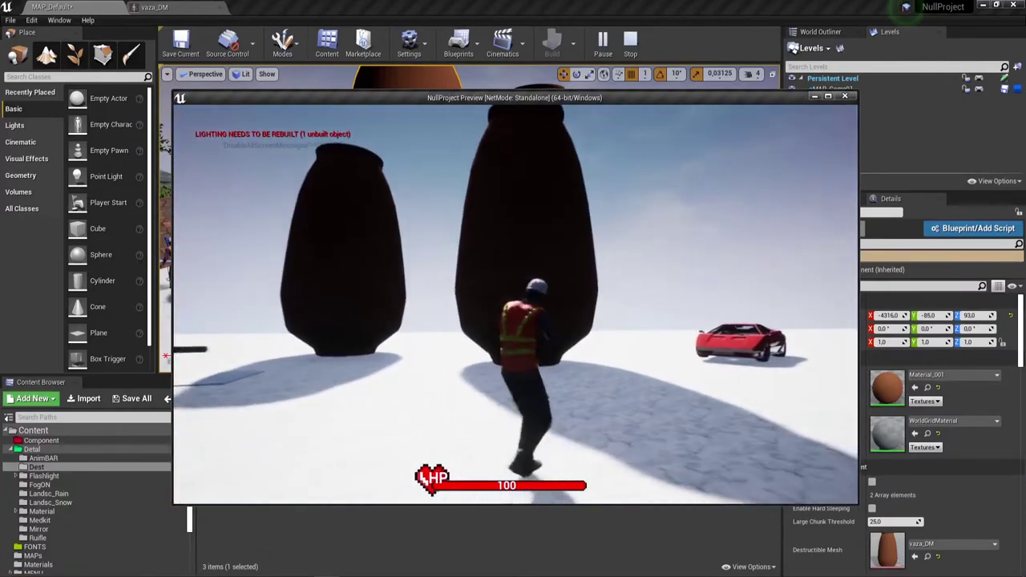
Walk and jump the character back and forth through the broken vase pieces
key("s")
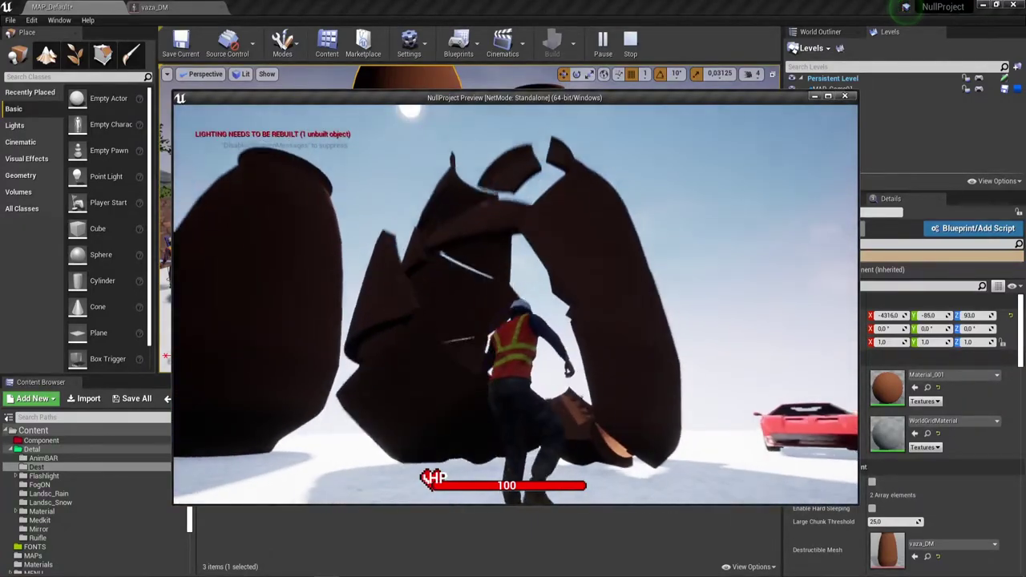
key("w")
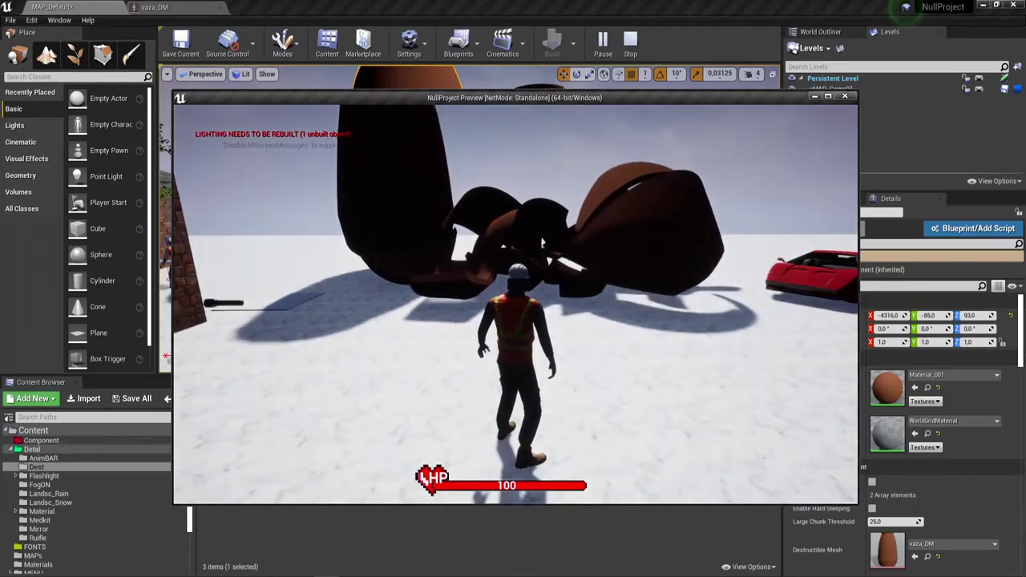
key("w")
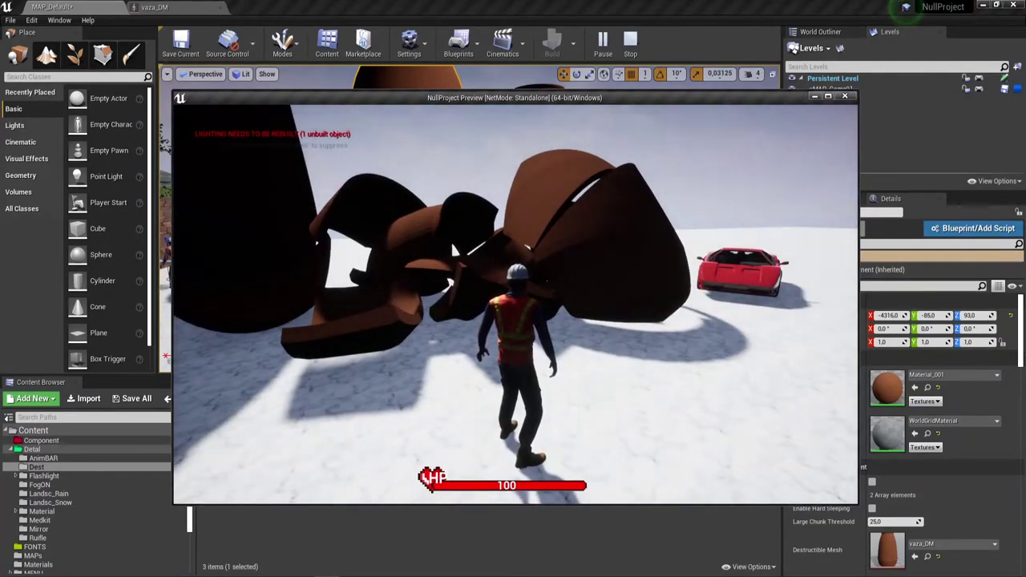
key("w")
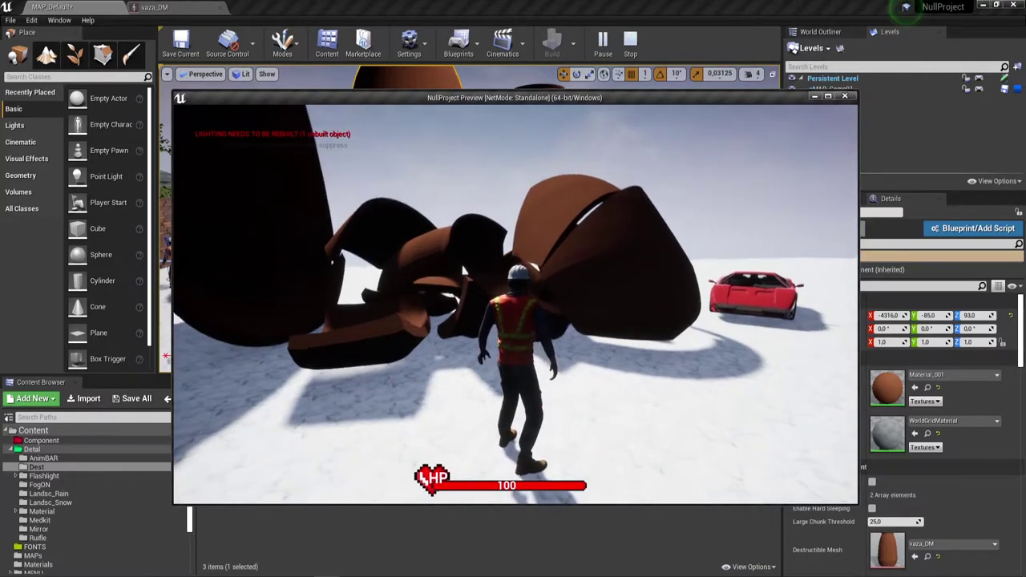
key("w")
key("space")
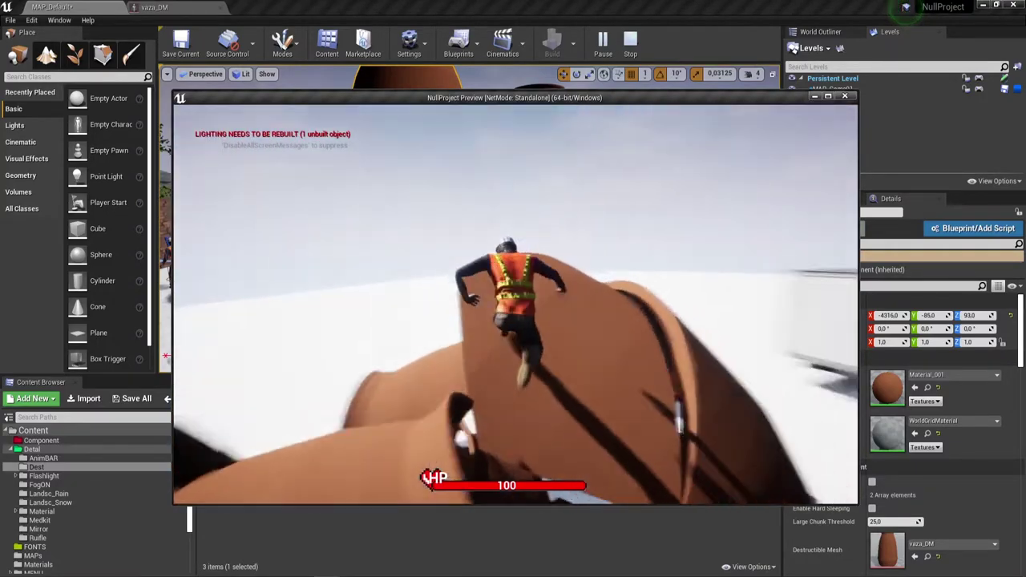
key("w")
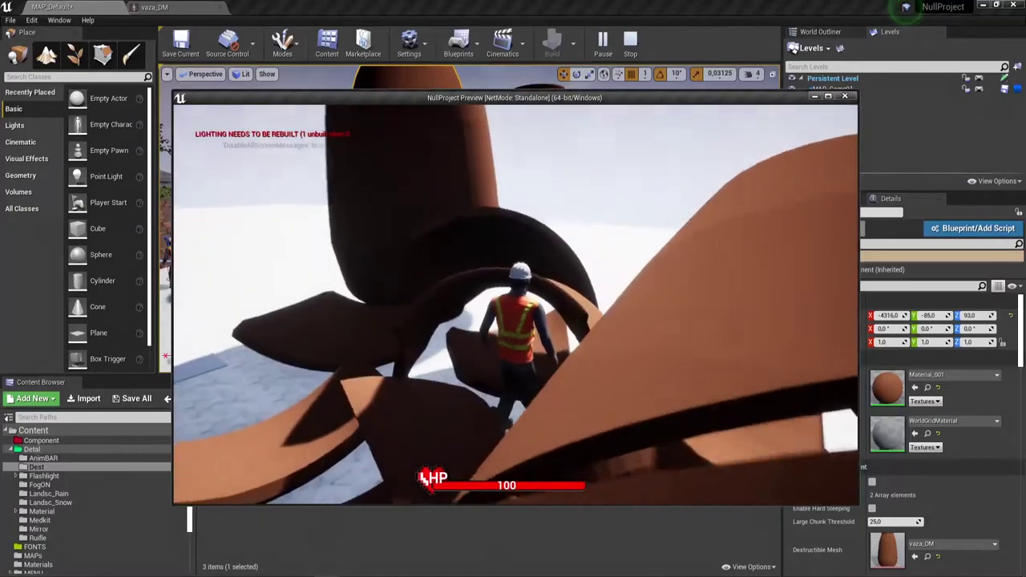
key("w")
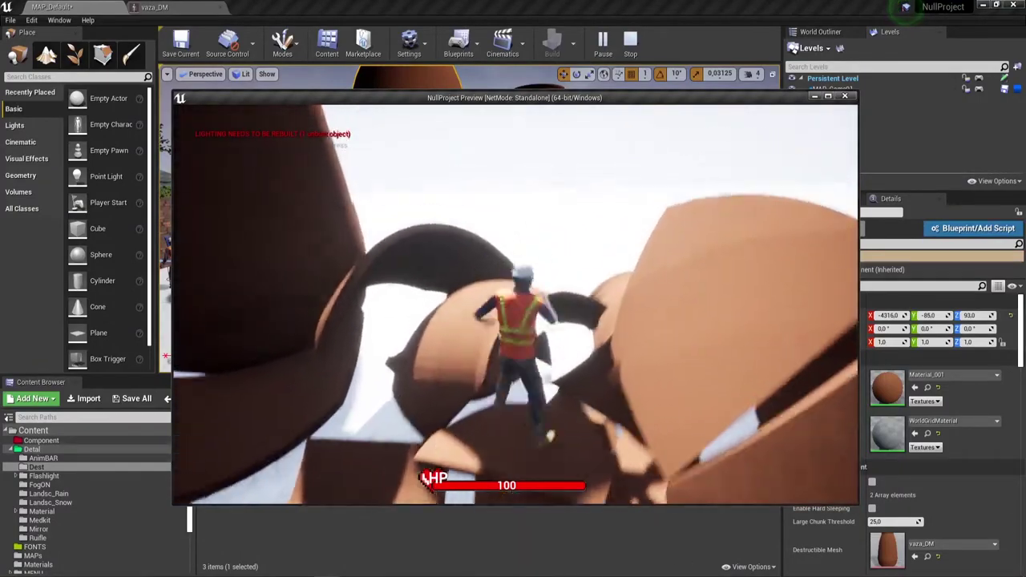
key("w")
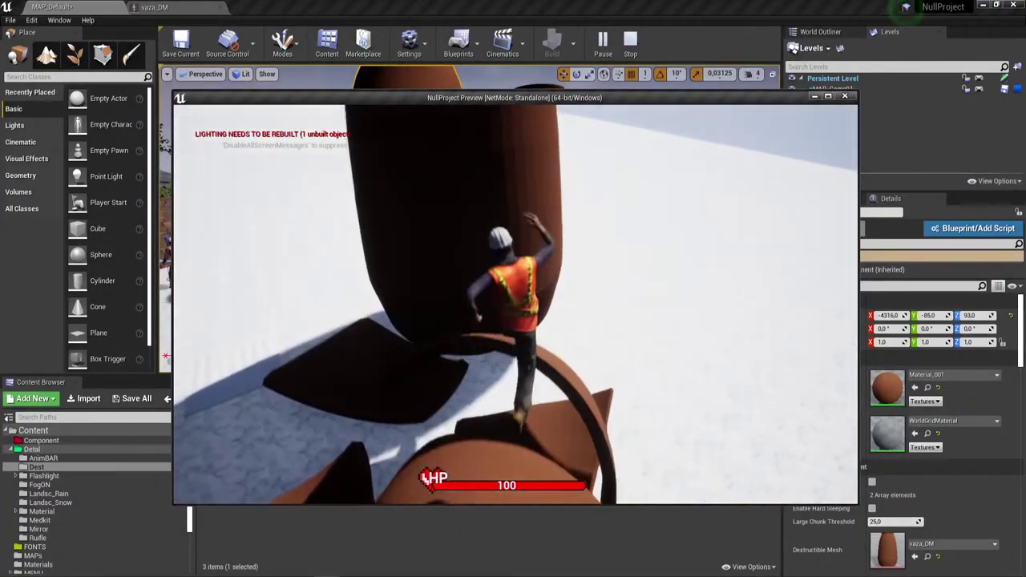
key("w")
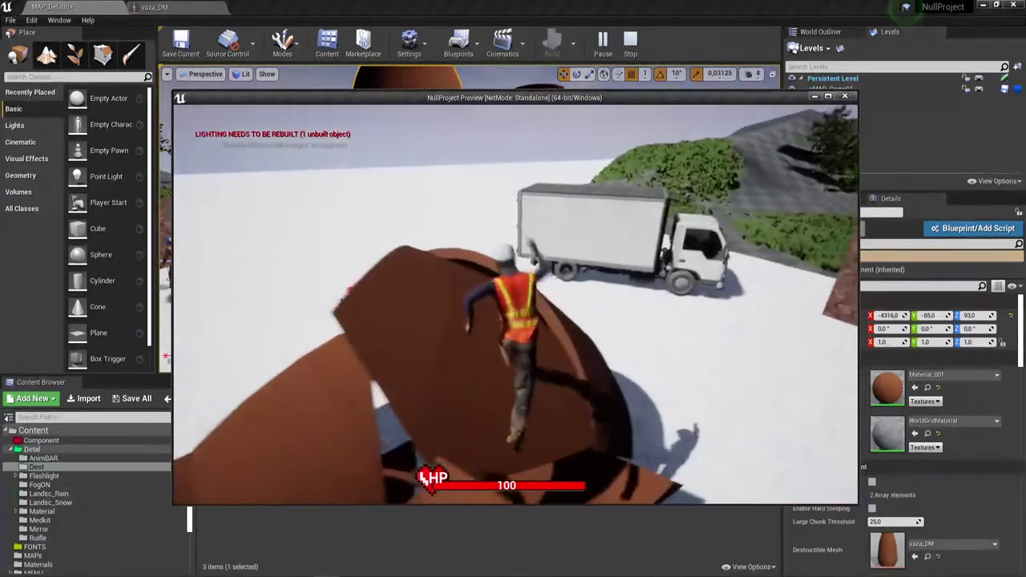
key("w")
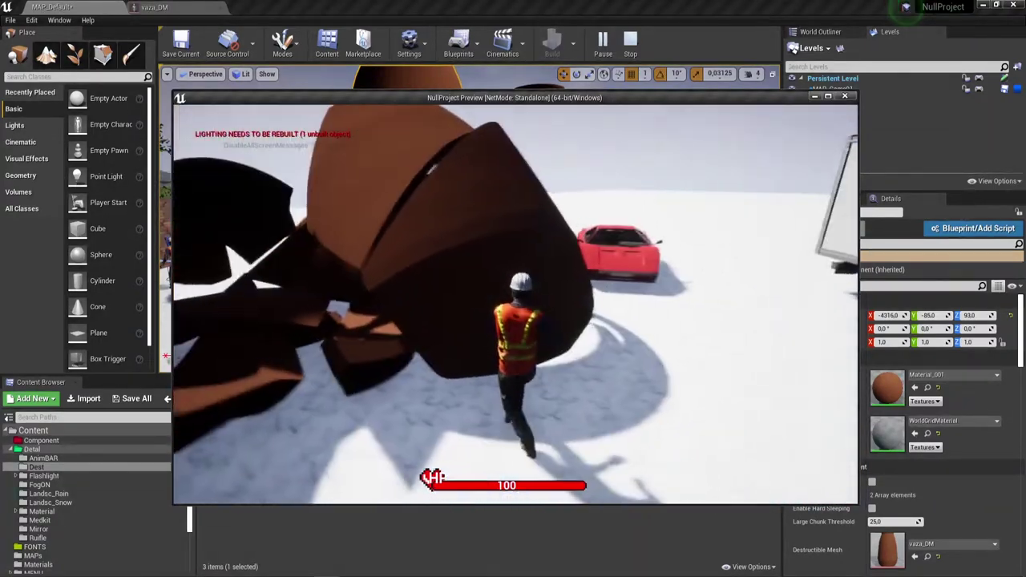
key("w")
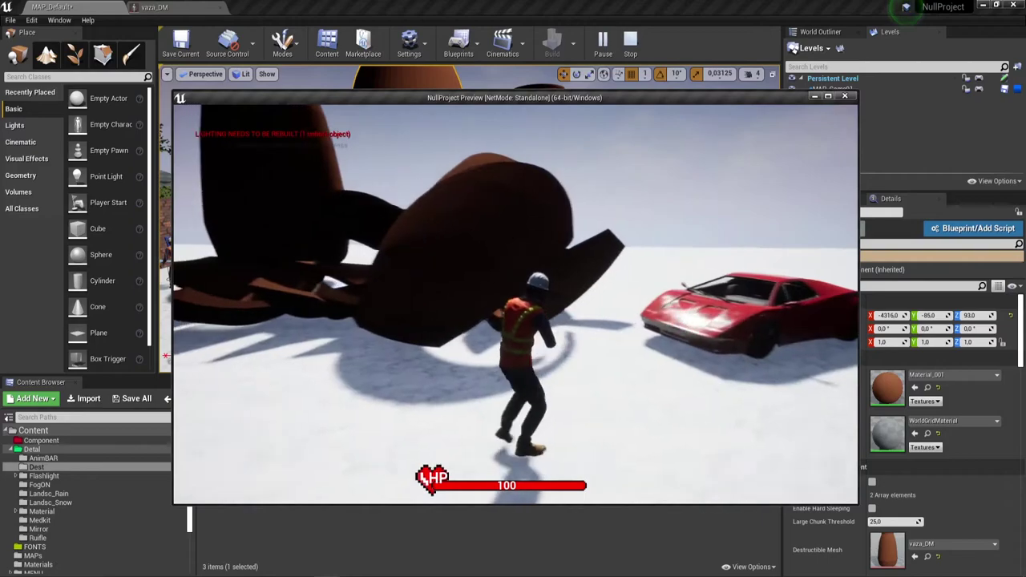
key("w")
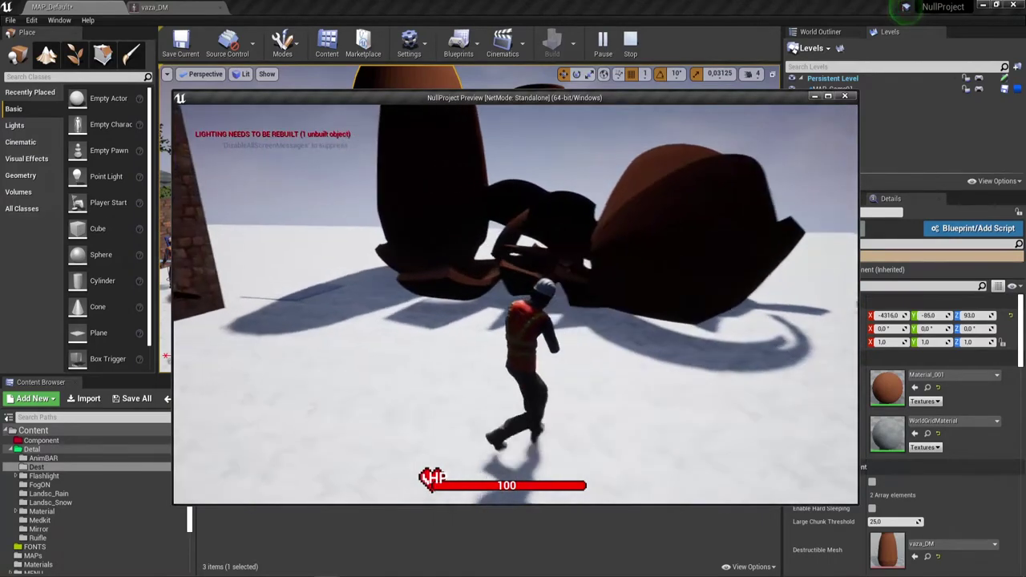
key("w")
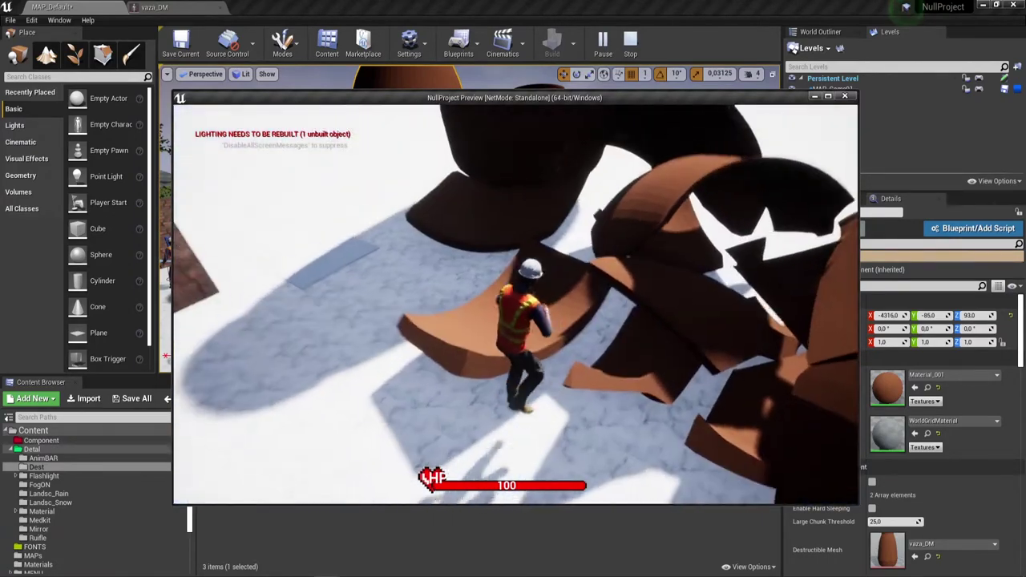
key("w")
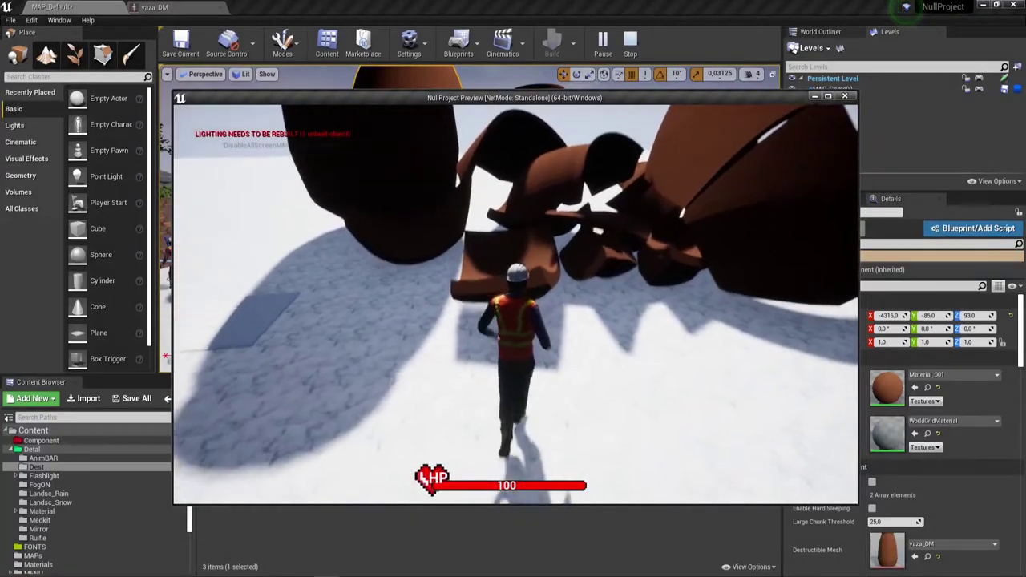
key("w")
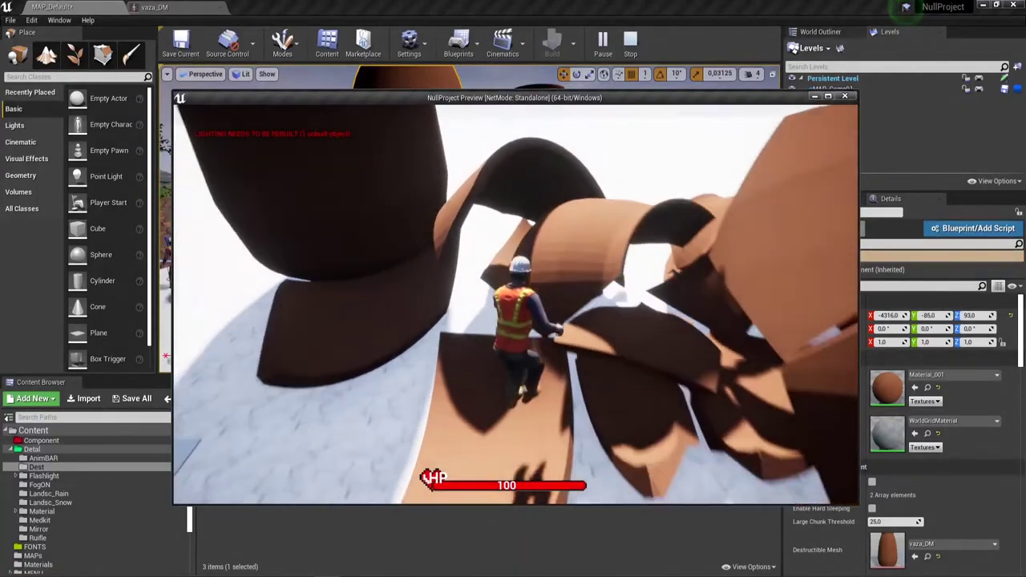
key("w")
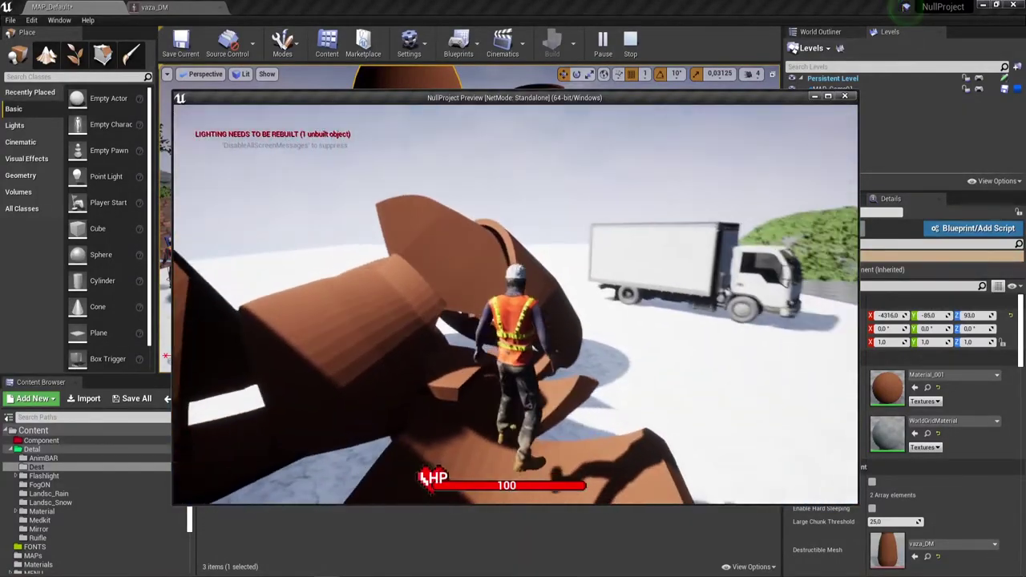
key("w")
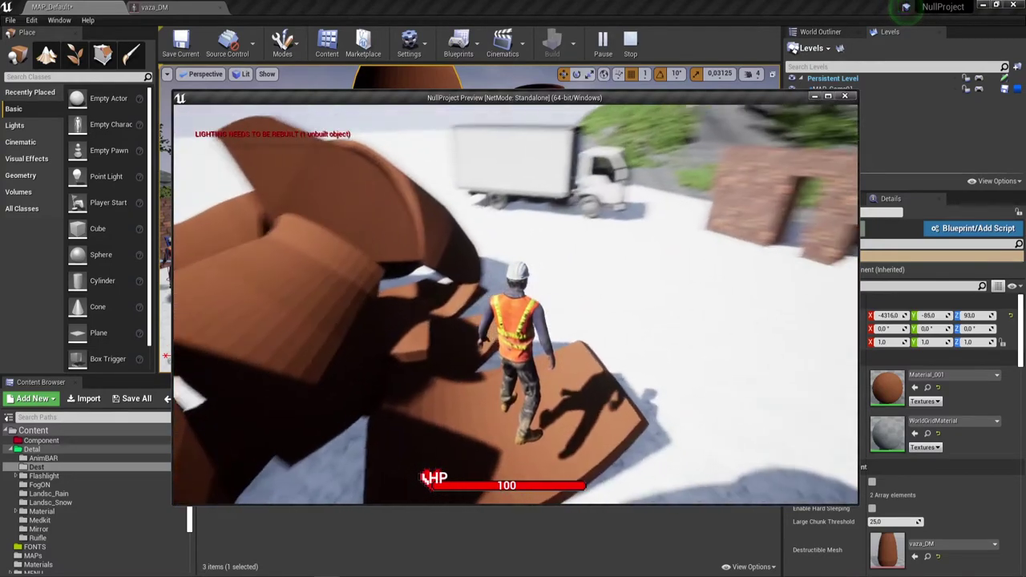
key("w")
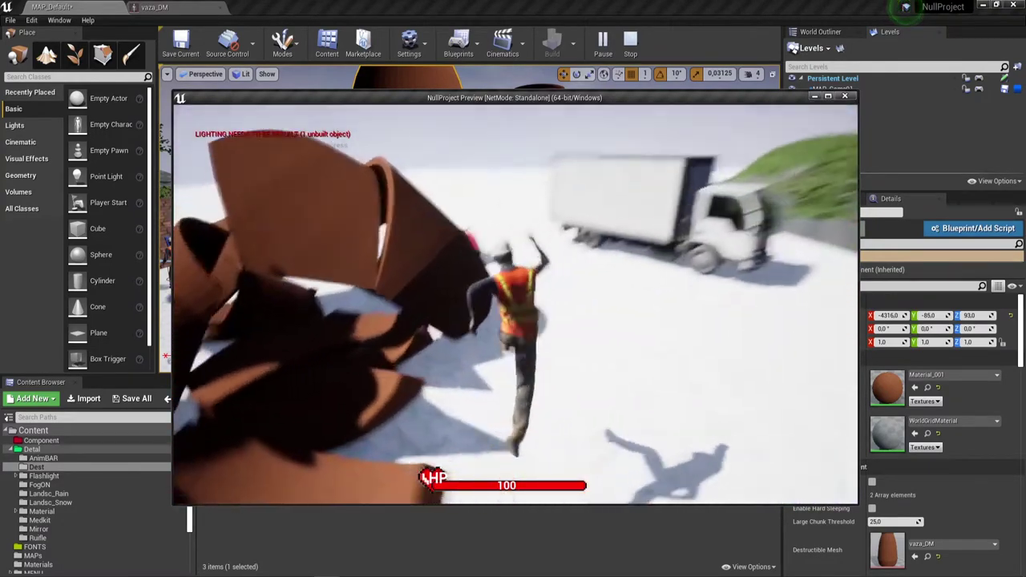
key("w")
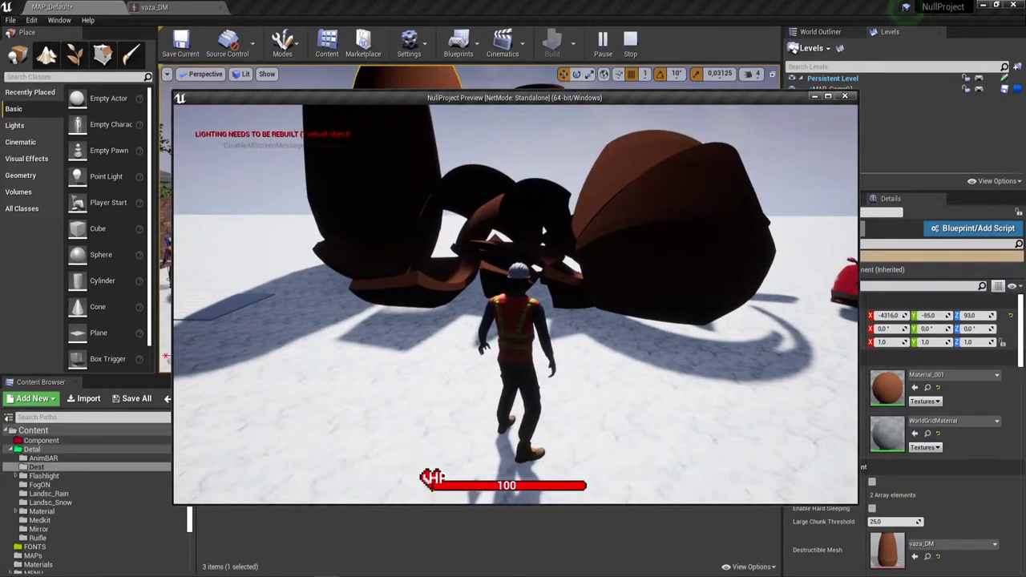
Walk back among the vase fragments once more, then stop the play test with Esc
mouse_move(513, 289)
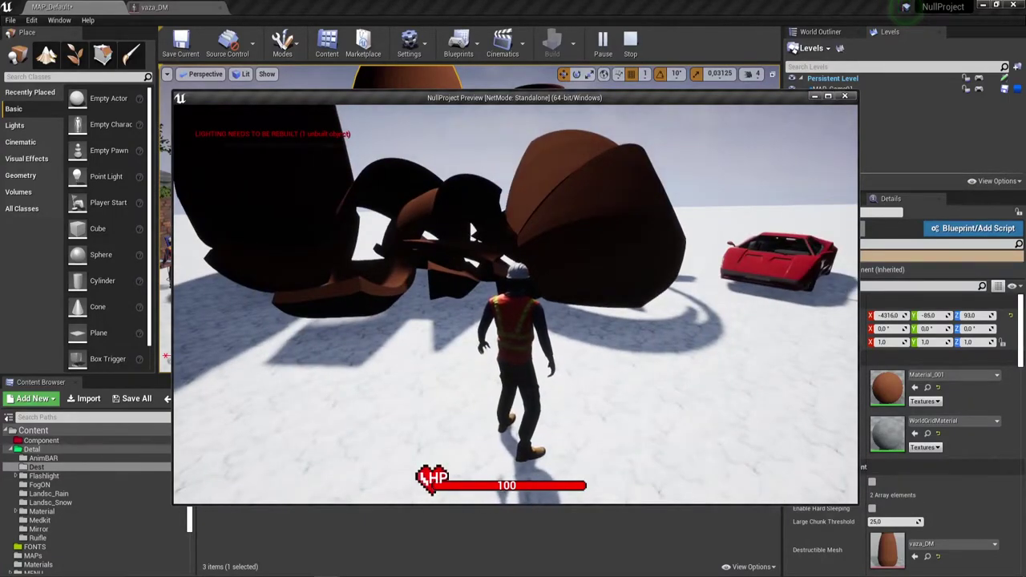
key("w")
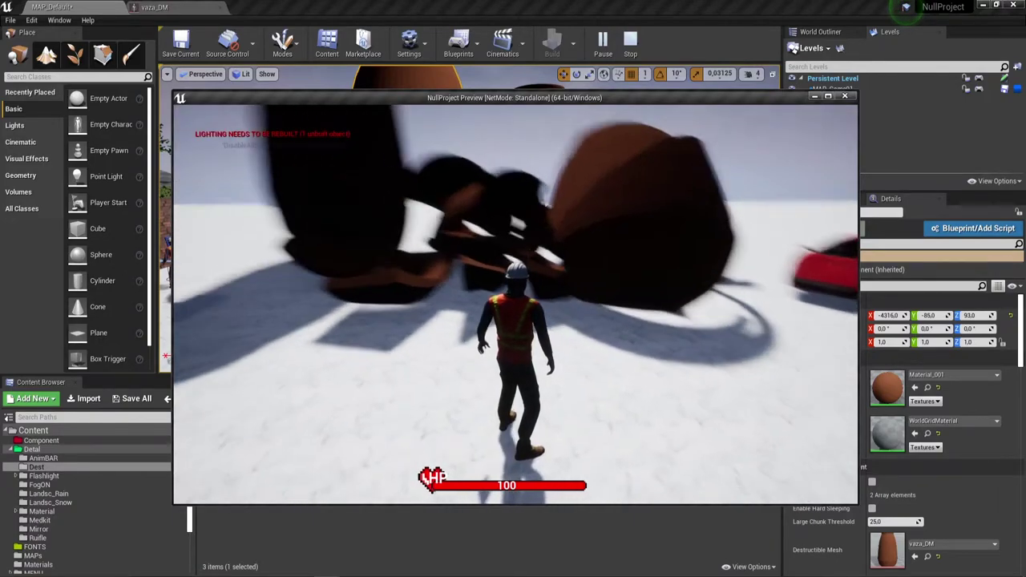
key("w")
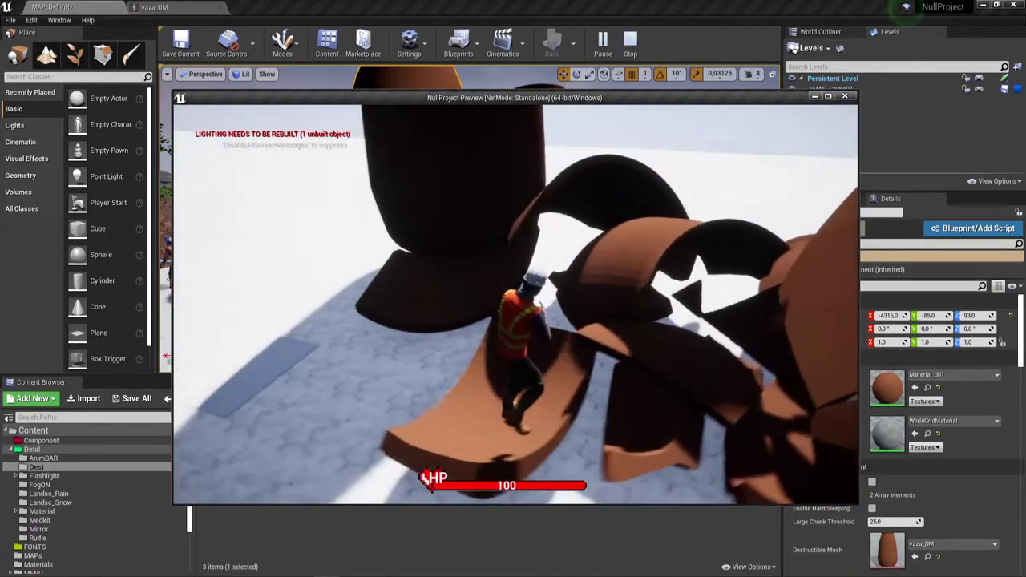
key("w")
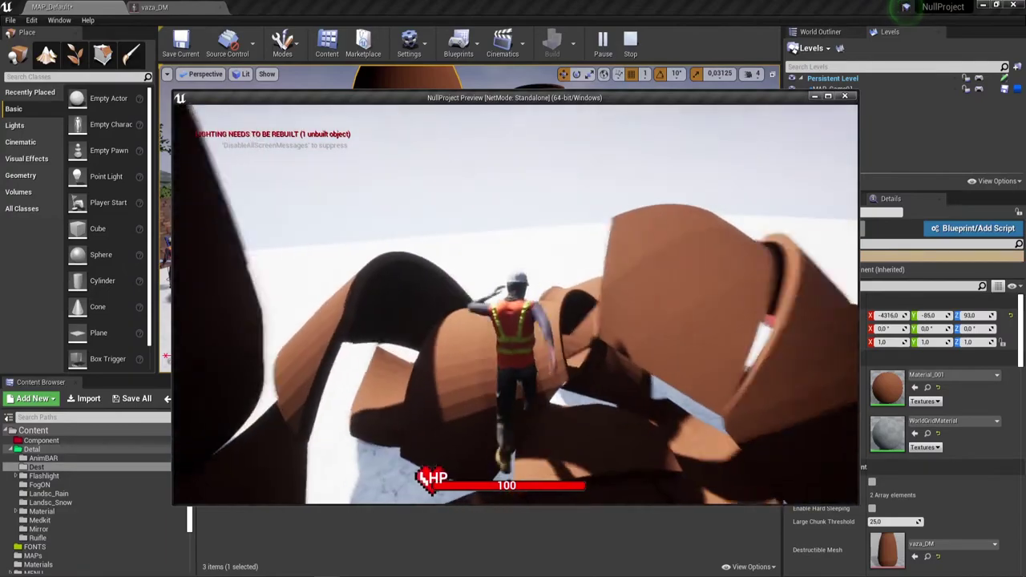
key("w")
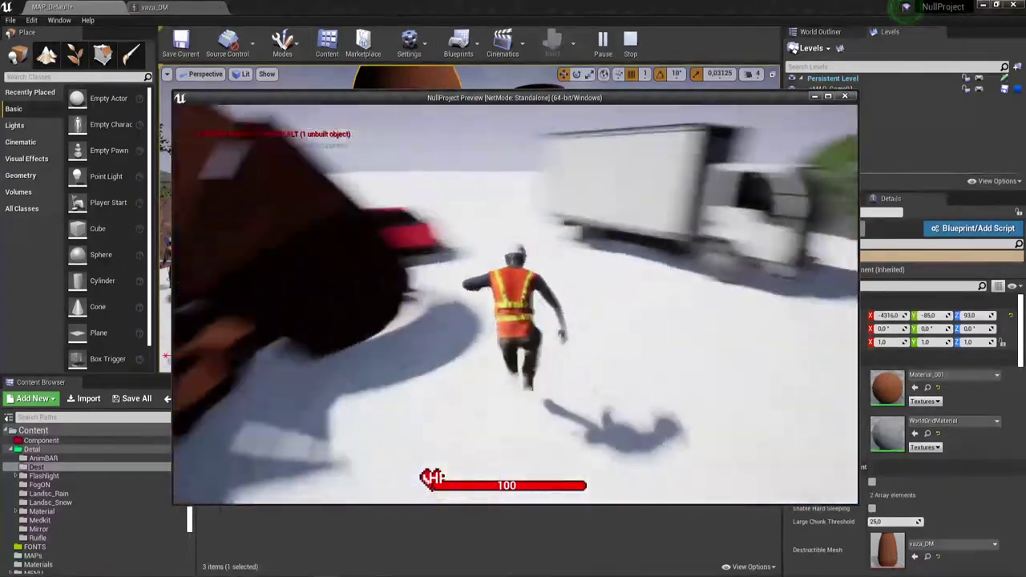
key("w")
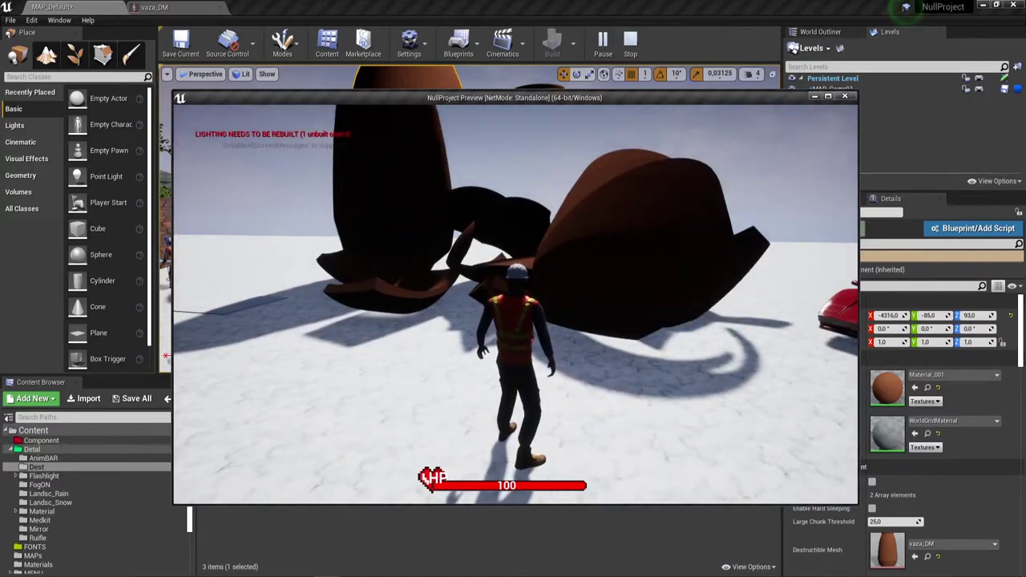
key("w")
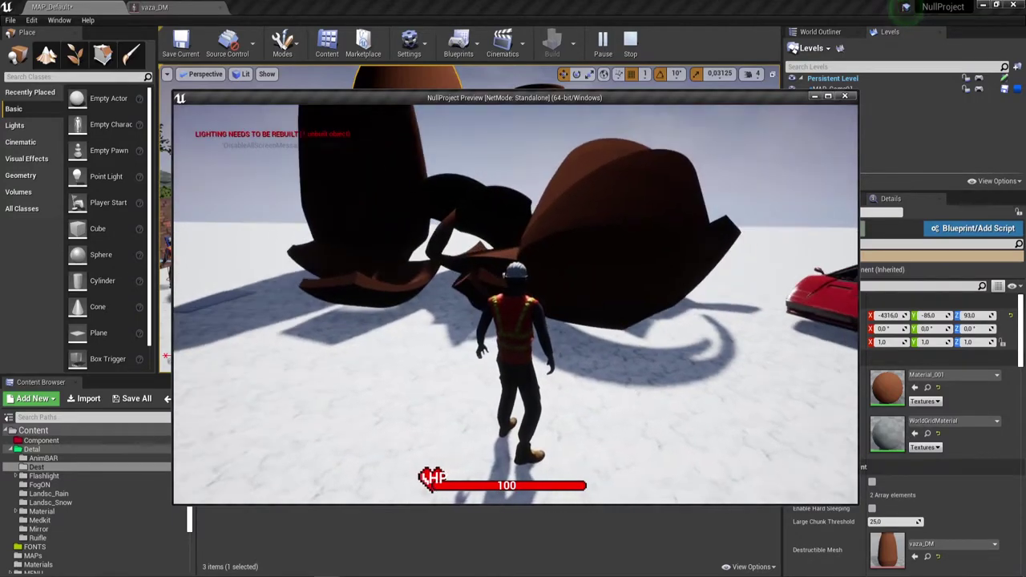
key("Escape")
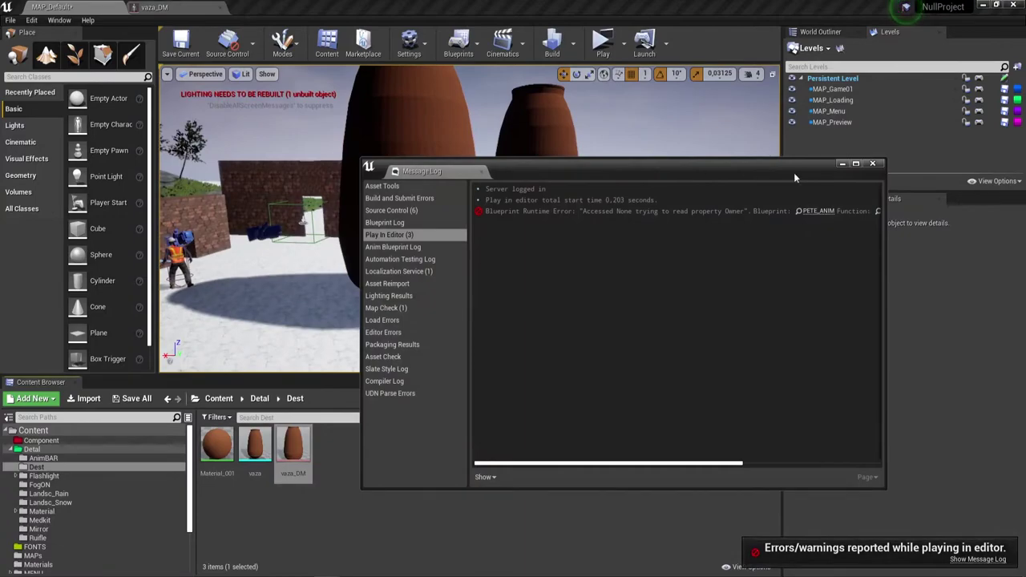
Close the Message Log and delete both the smaller vase and the large vaza_DM vase from the level
left_click(871, 163)
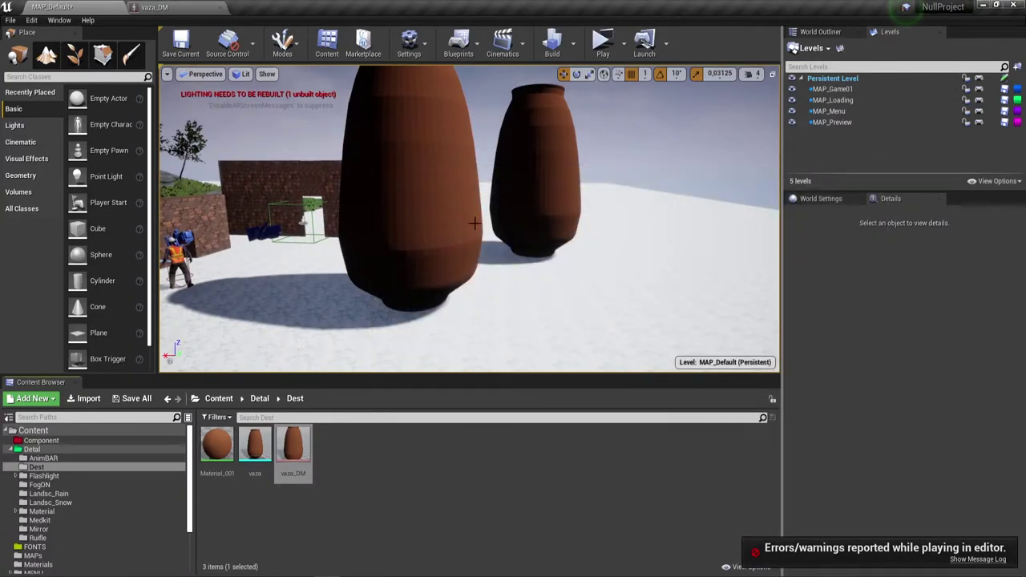
left_click(569, 189)
key("Delete")
left_click(439, 199)
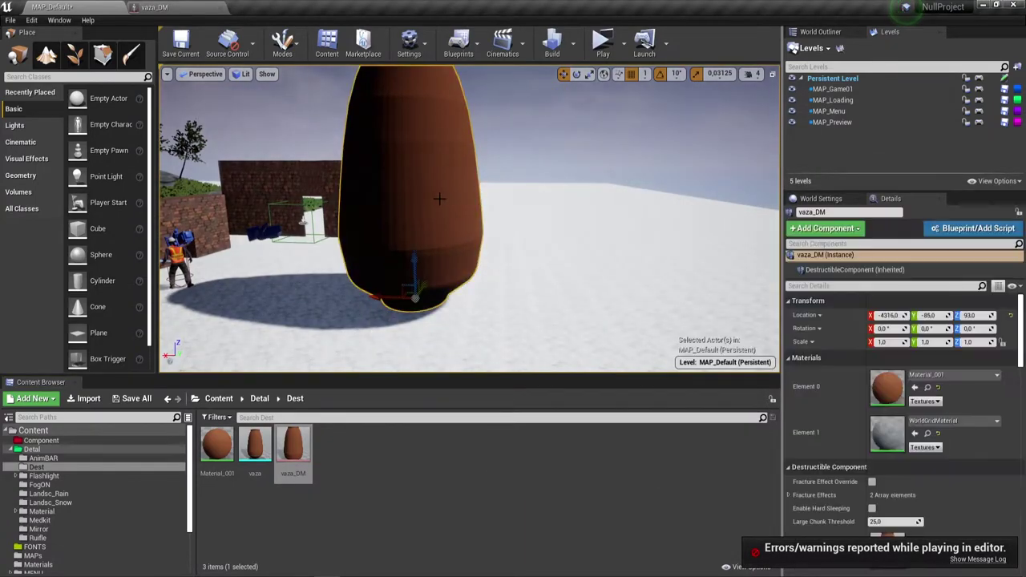
key("Delete")
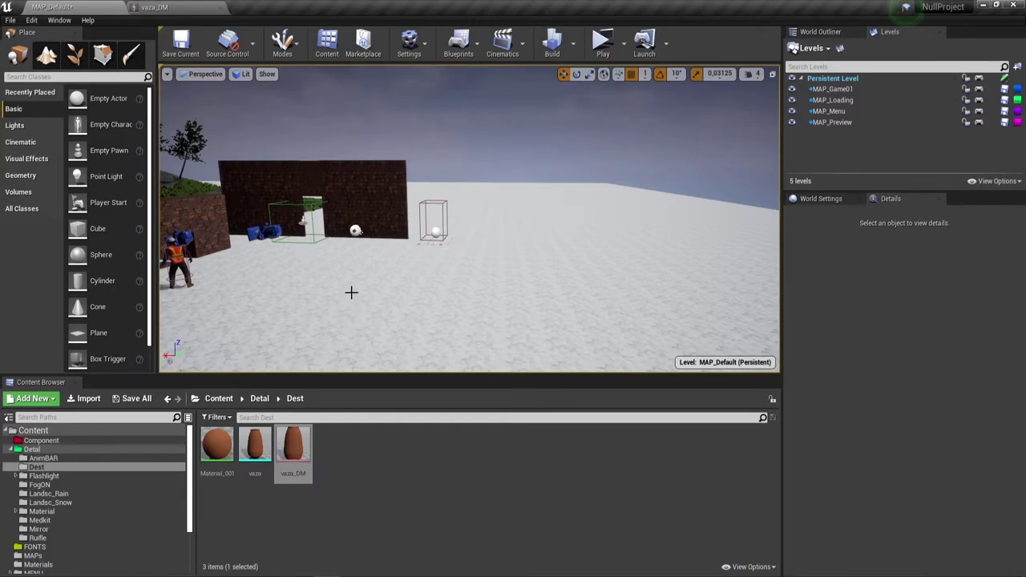
left_click(366, 475)
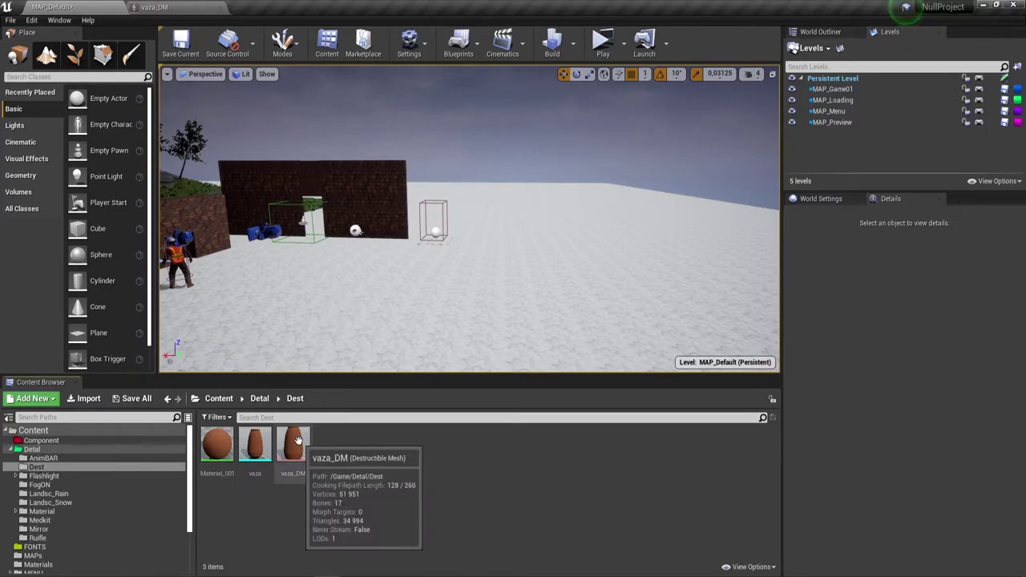
Create an Actor Blueprint named Vazas in the Dest folder and drag it into the viewport
right_click(353, 454)
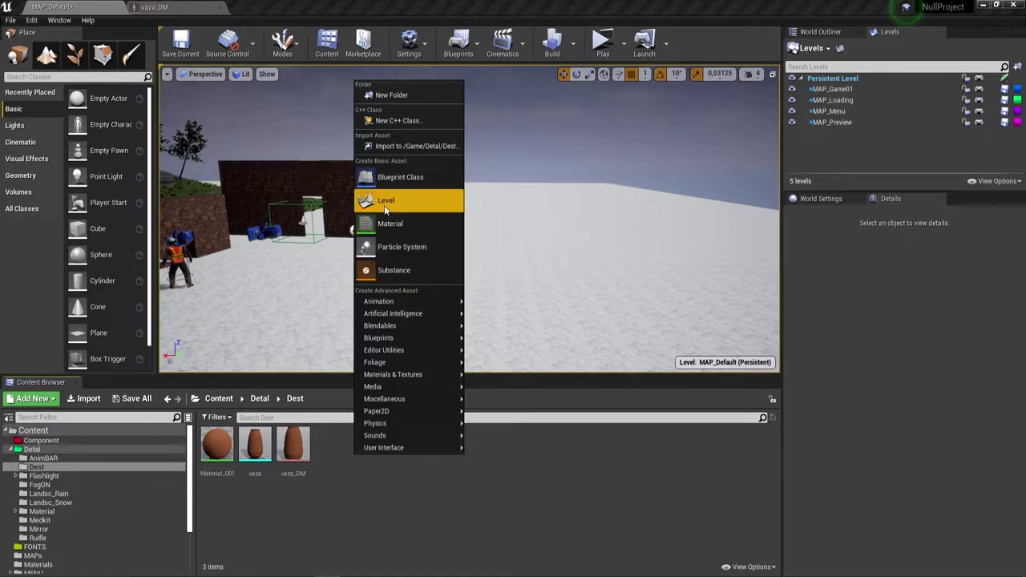
left_click(399, 177)
left_click(403, 182)
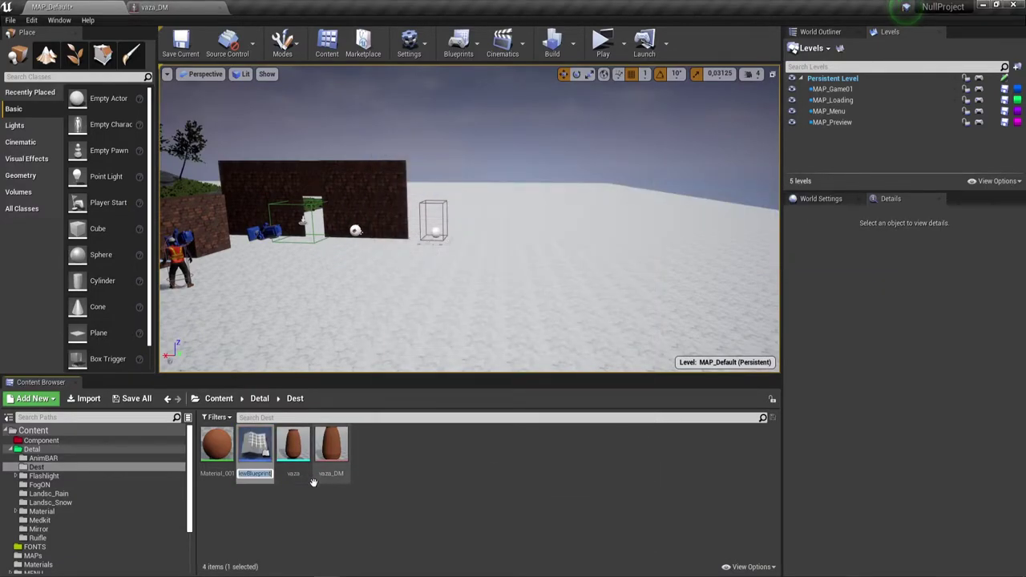
type("Vi")
type("a")
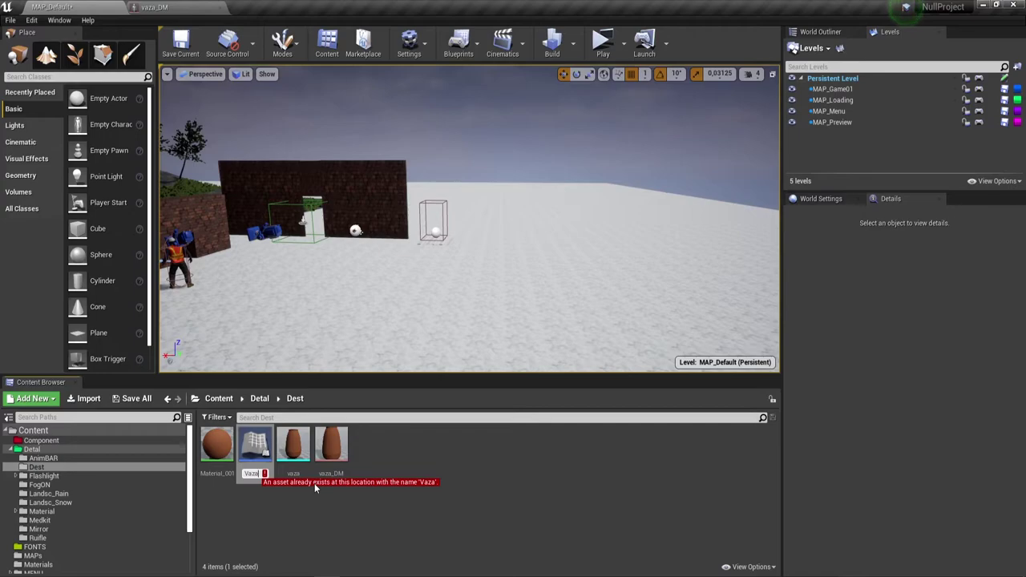
type("s")
key("Return")
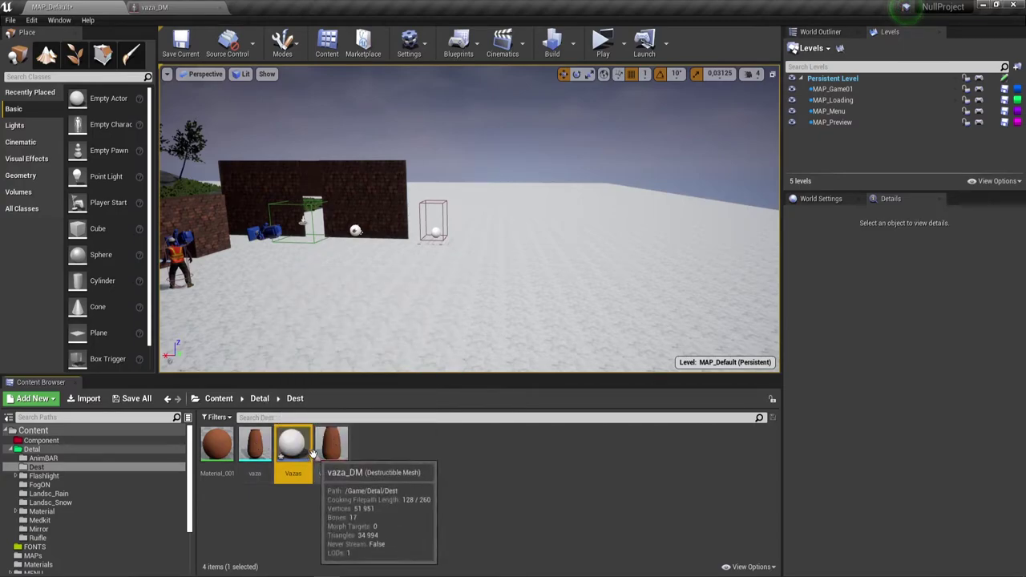
left_click_drag(299, 435, 335, 266)
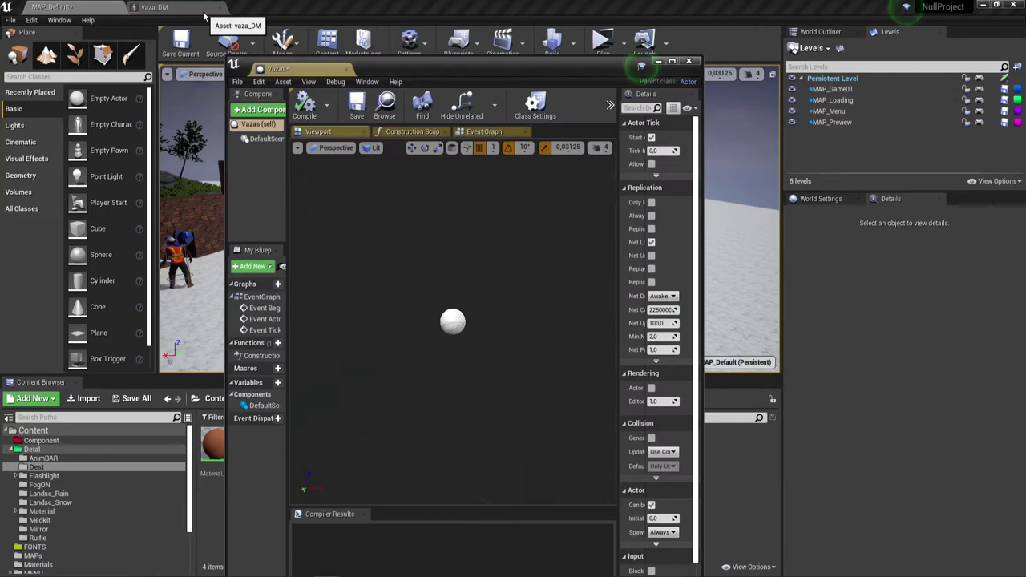
Dock the Vazas Blueprint editor and preview vaza_DM's exploded chunks
left_click_drag(298, 72, 292, 9)
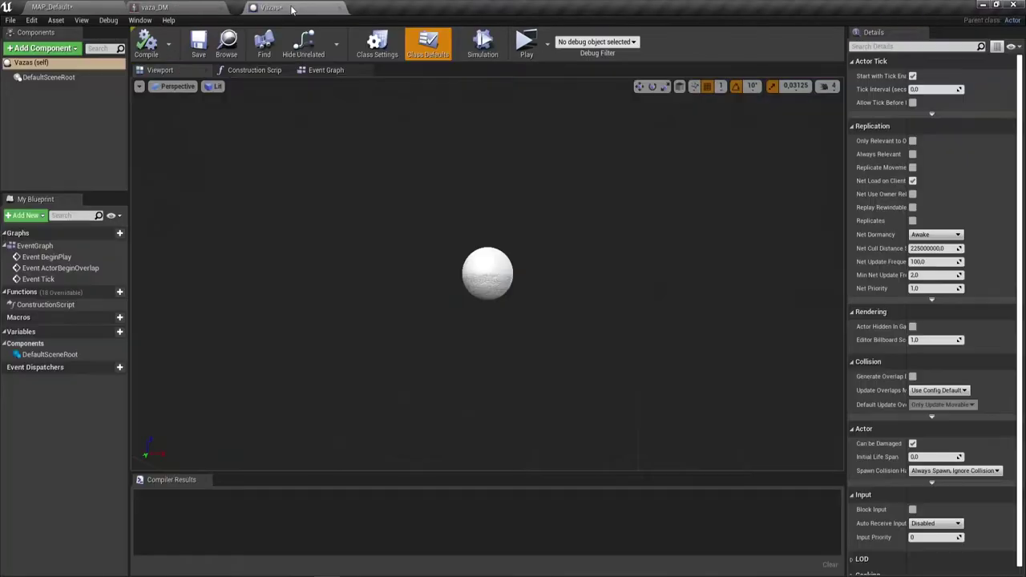
left_click(184, 7)
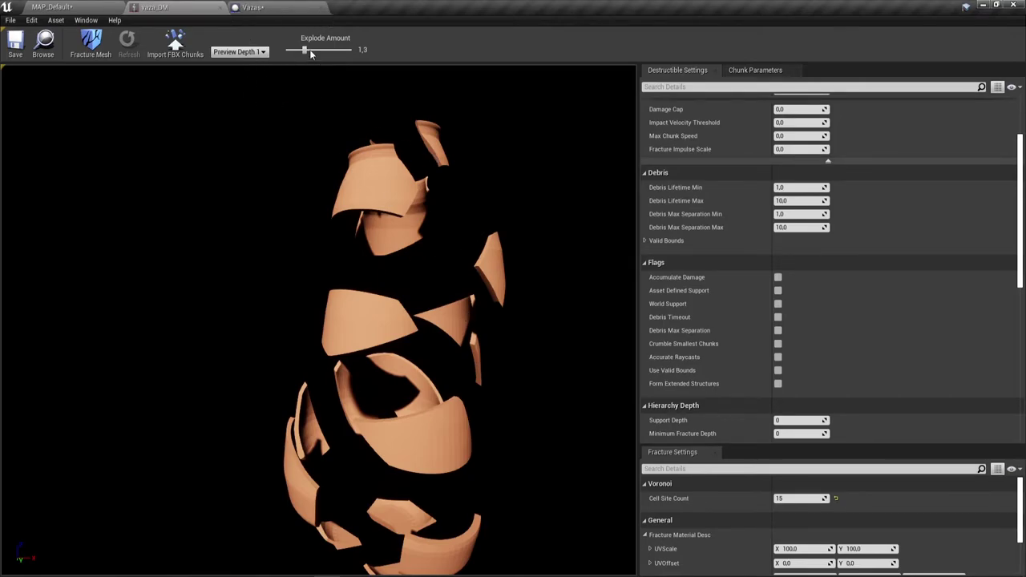
left_click_drag(310, 50, 297, 49)
Open the Vazas Event Graph showing the BeginPlay, ActorBeginOverlap and Tick events
left_click(255, 8)
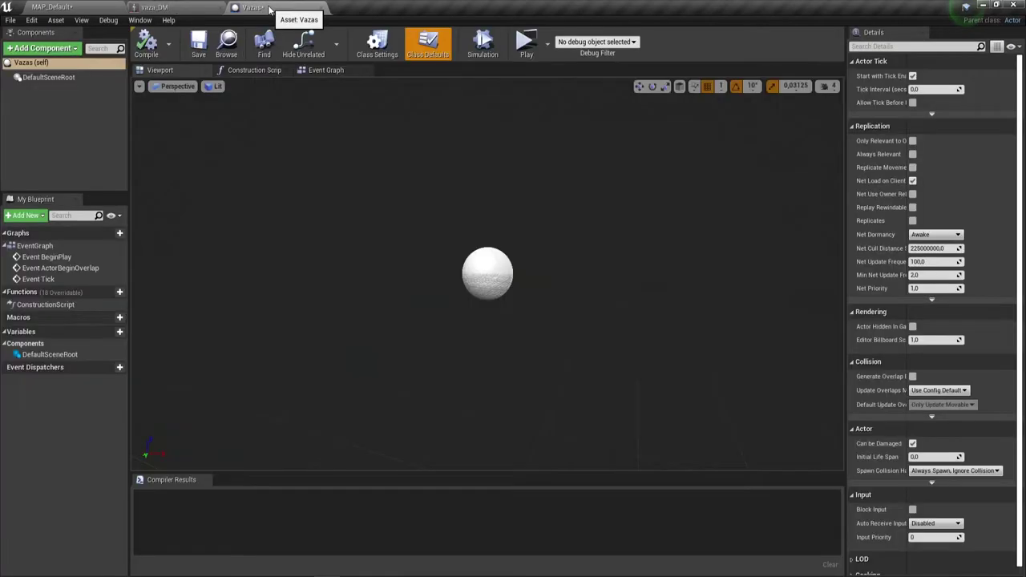
left_click(335, 74)
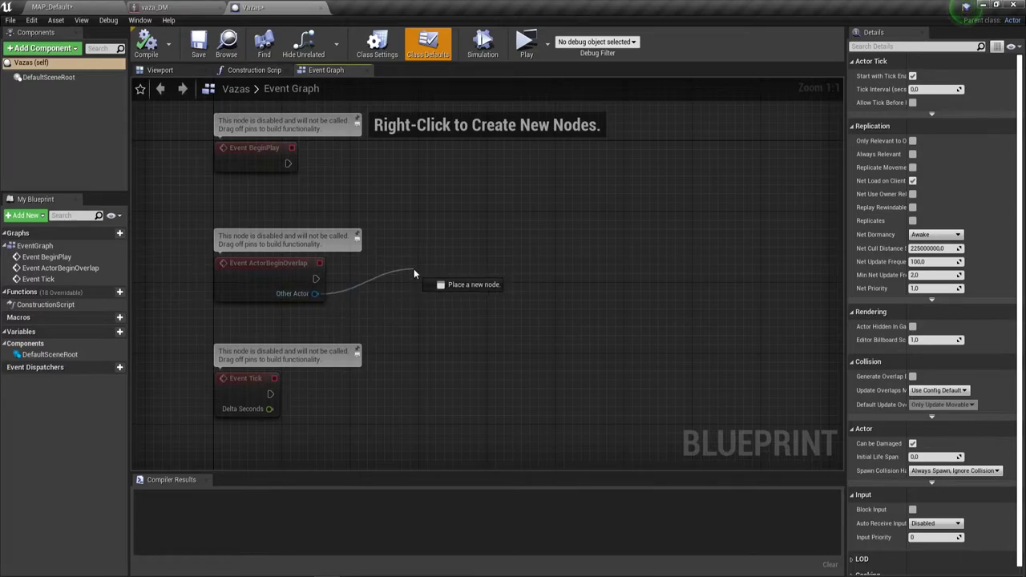
left_click_drag(314, 293, 414, 268)
left_click(391, 261)
scroll(504, 273, "down", 1)
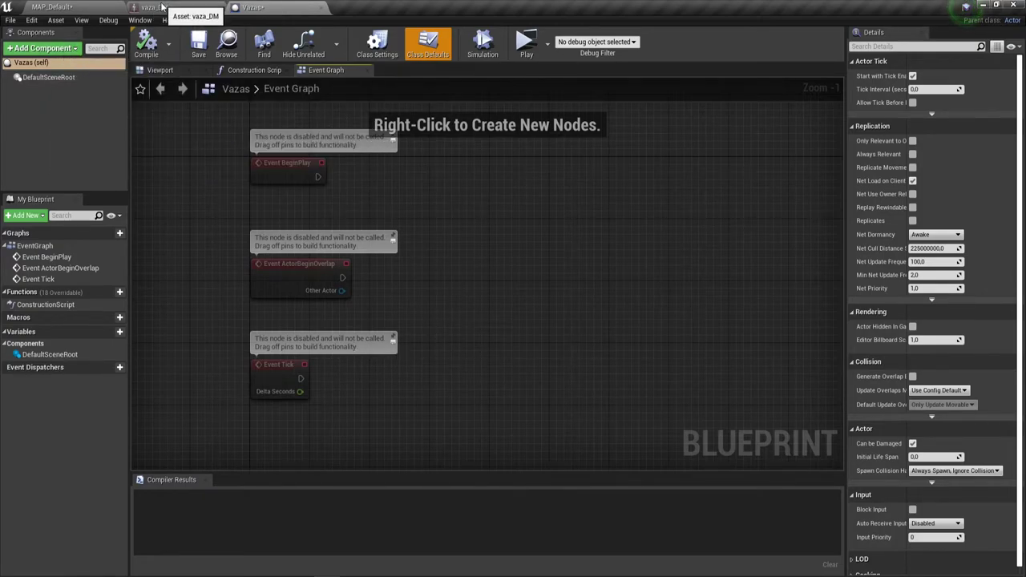
Add a Destructible component found by searching 'de', then inspect it in the Viewport preview
left_click(70, 50)
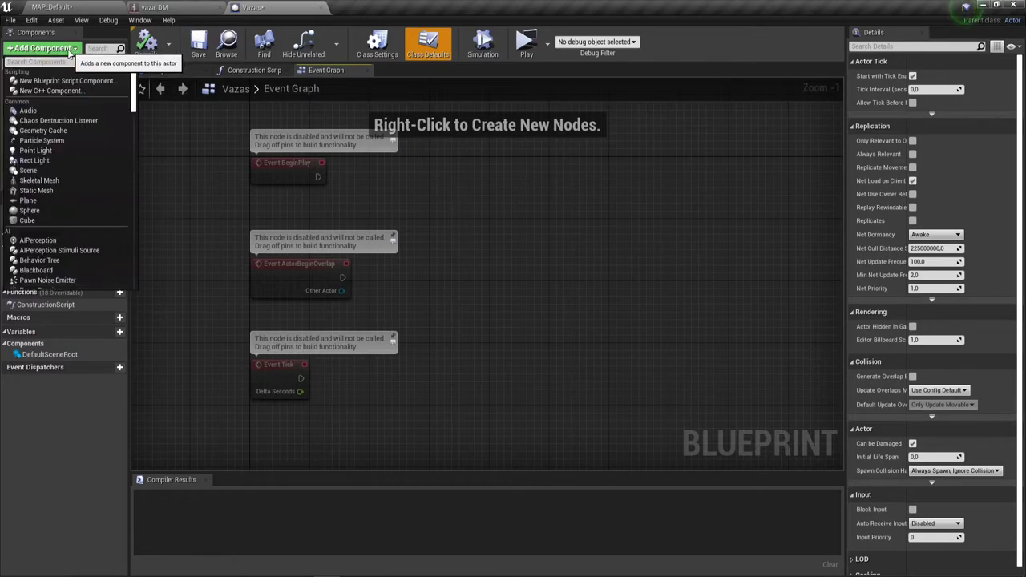
type("de")
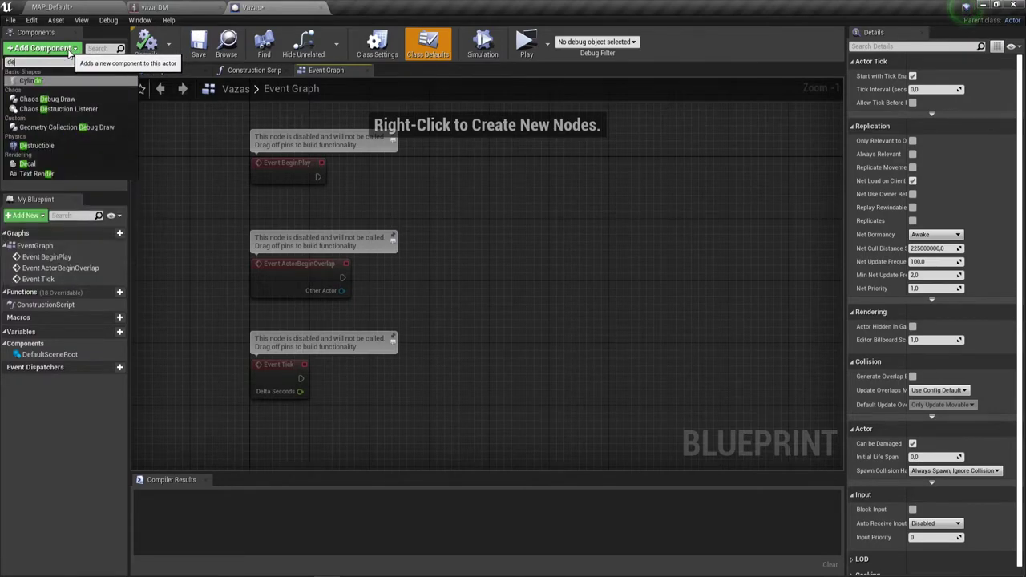
left_click(46, 148)
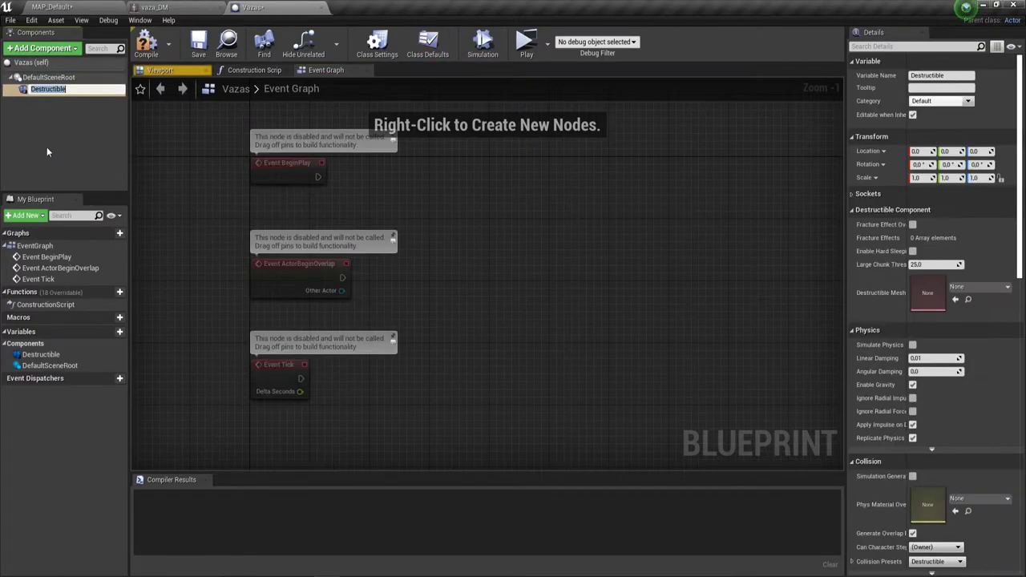
left_click(48, 89)
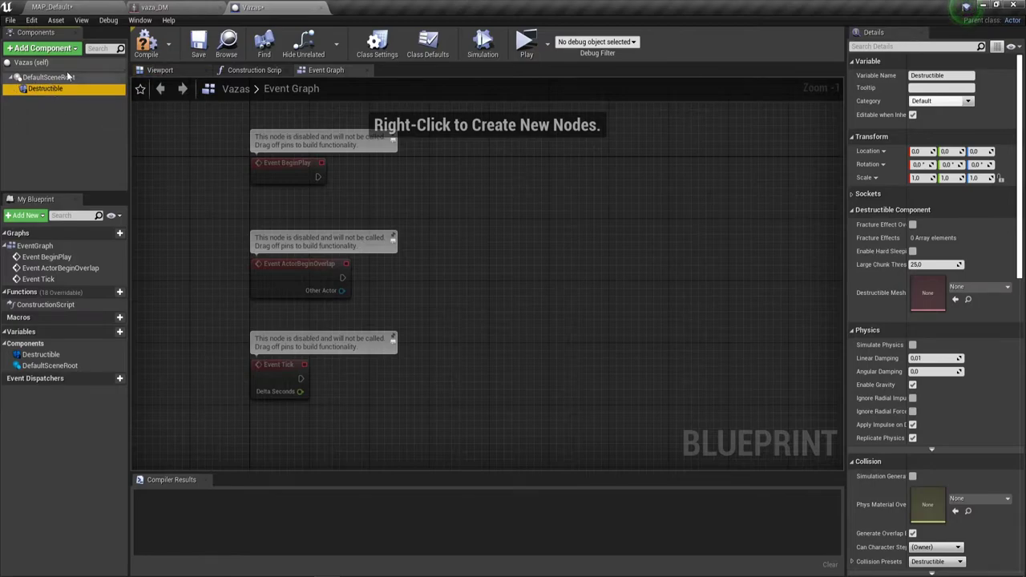
left_click(164, 70)
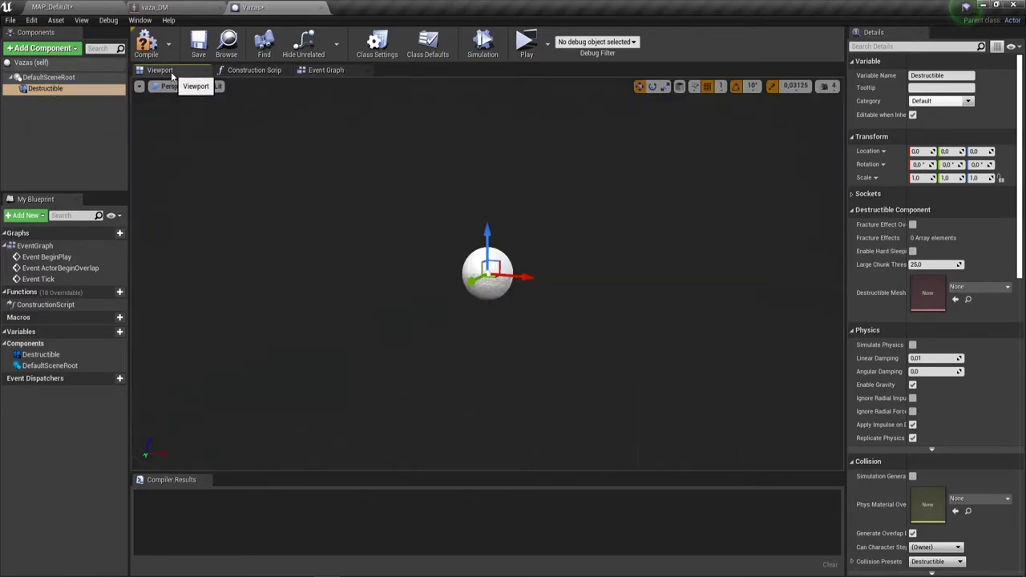
middle_click_drag(496, 255, 433, 360)
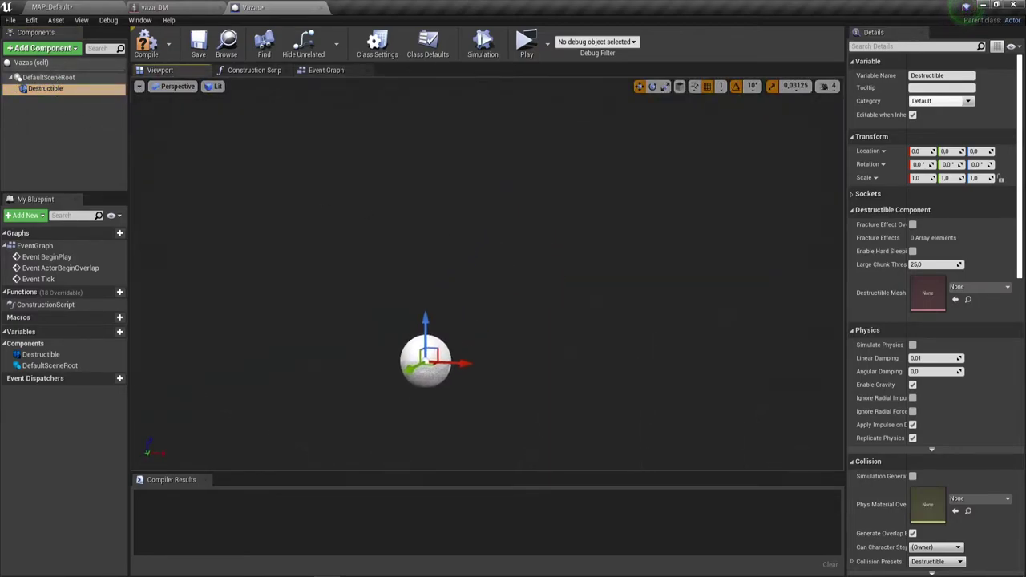
right_click_drag(433, 361, 505, 232)
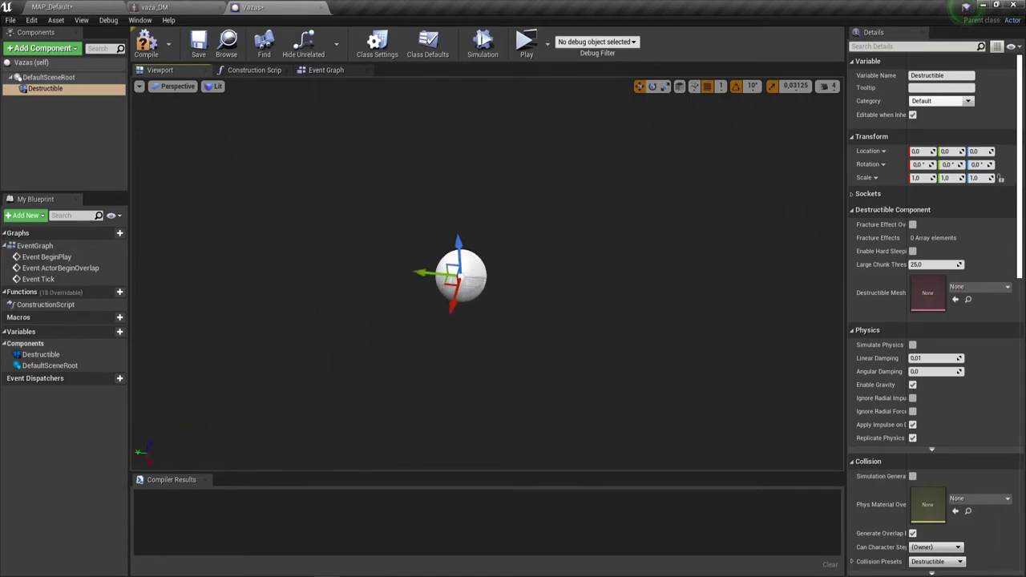
mouse_move(504, 233)
middle_mouse_down()
mouse_move(425, 436)
mouse_move(477, 328)
middle_mouse_up()
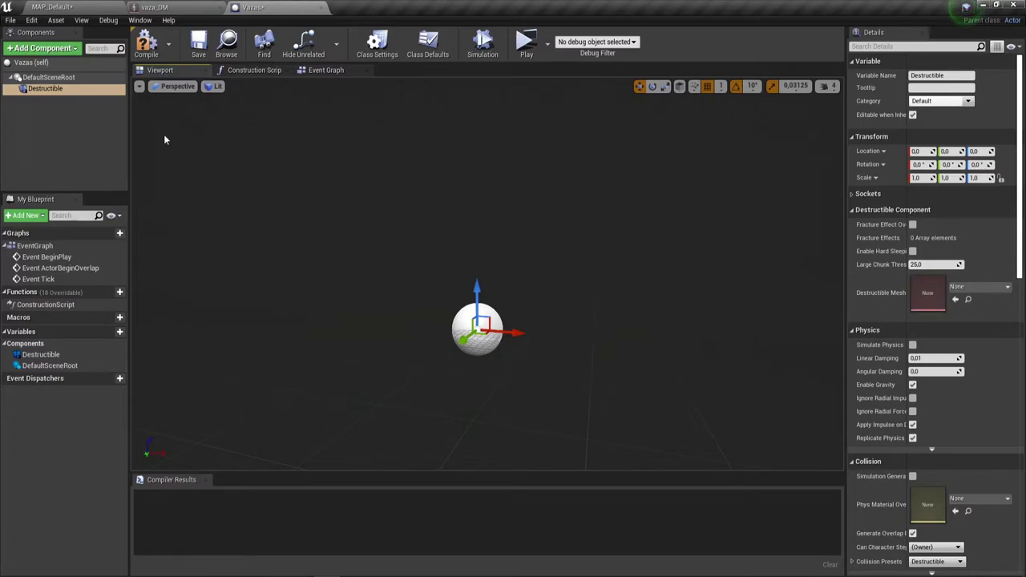
Assign the vaza_DM asset as the Destructible component's mesh
left_click(72, 6)
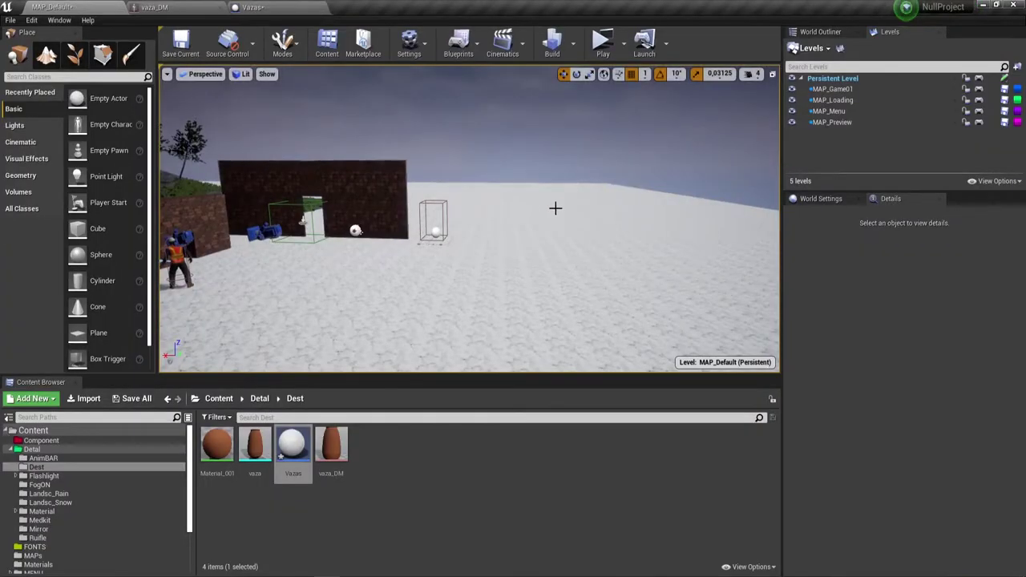
left_click(331, 445)
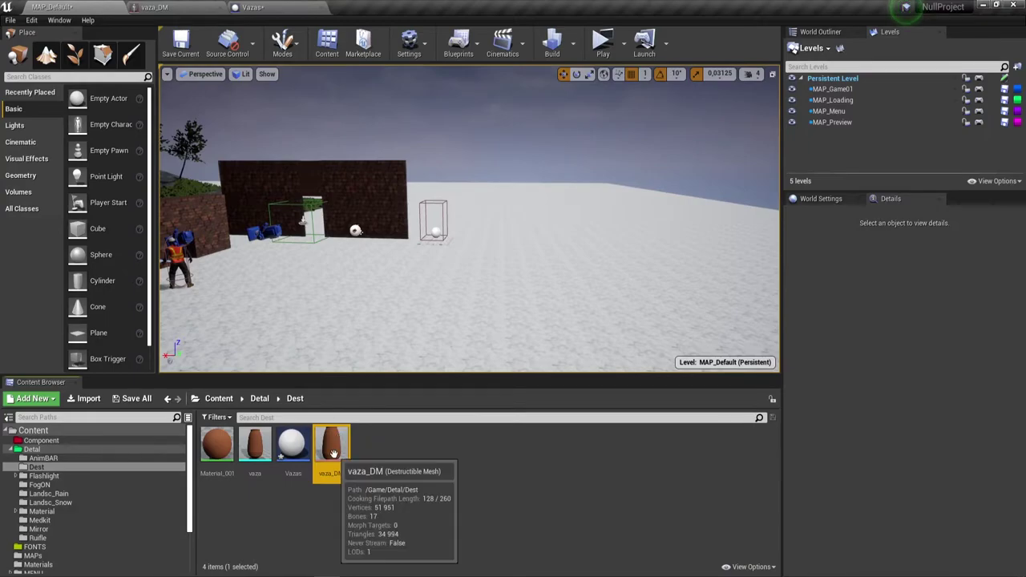
left_click(256, 7)
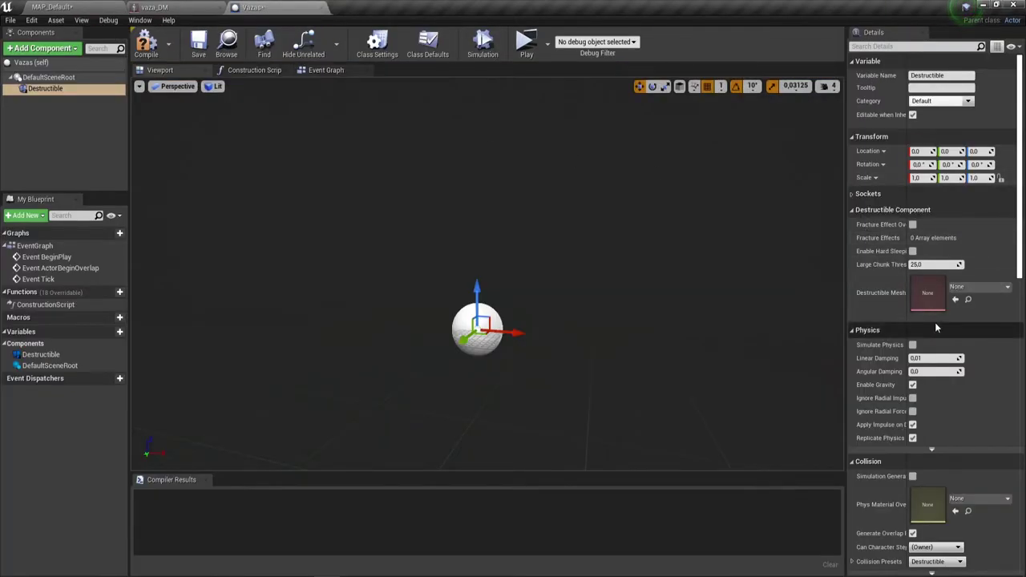
left_click(954, 298)
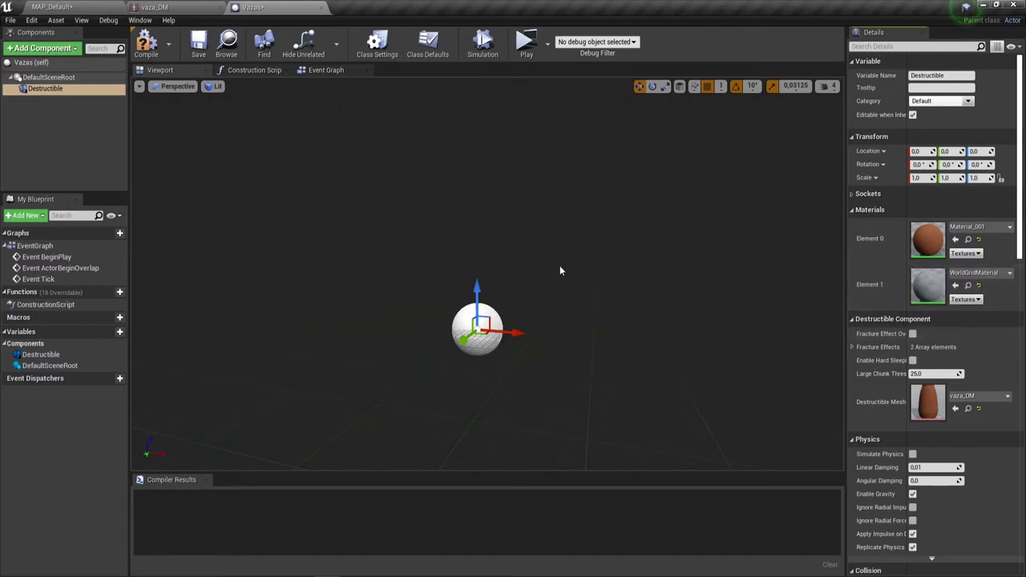
Set the component scale to 0.3 on all axes and compile Vazas
left_click_drag(493, 298, 493, 297)
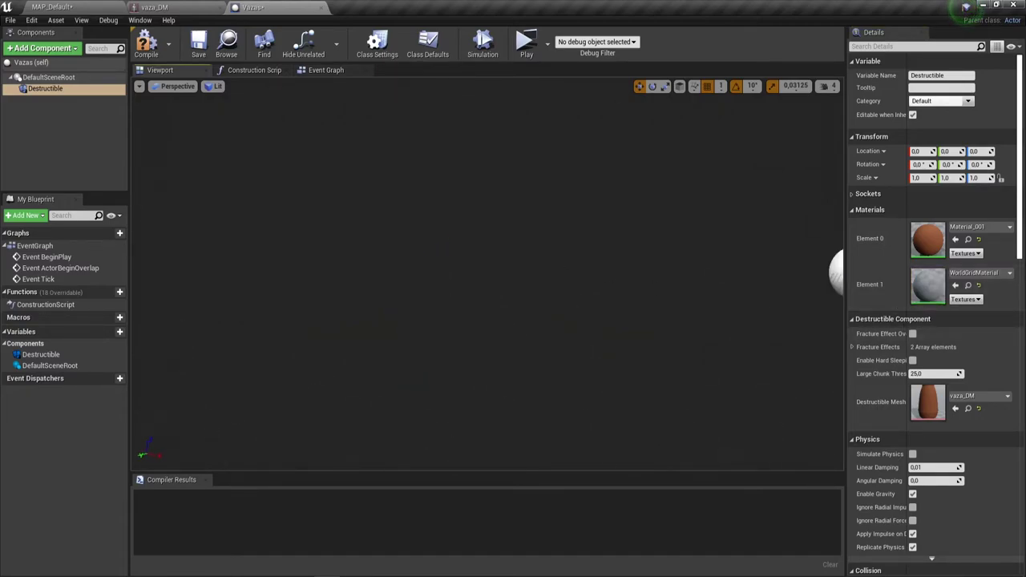
left_click_drag(493, 297, 493, 297)
type("0.3")
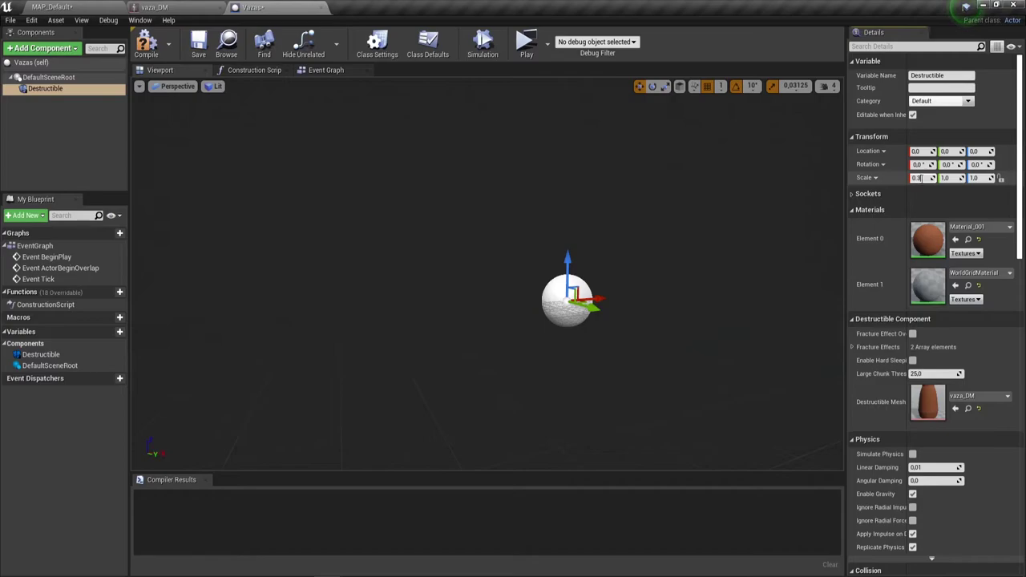
left_click(969, 178)
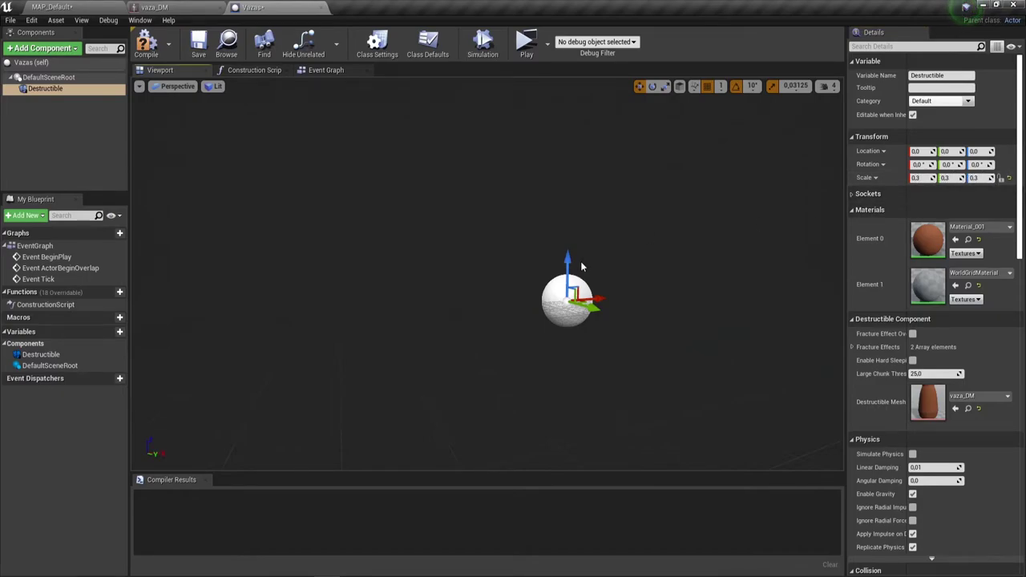
left_click(147, 44)
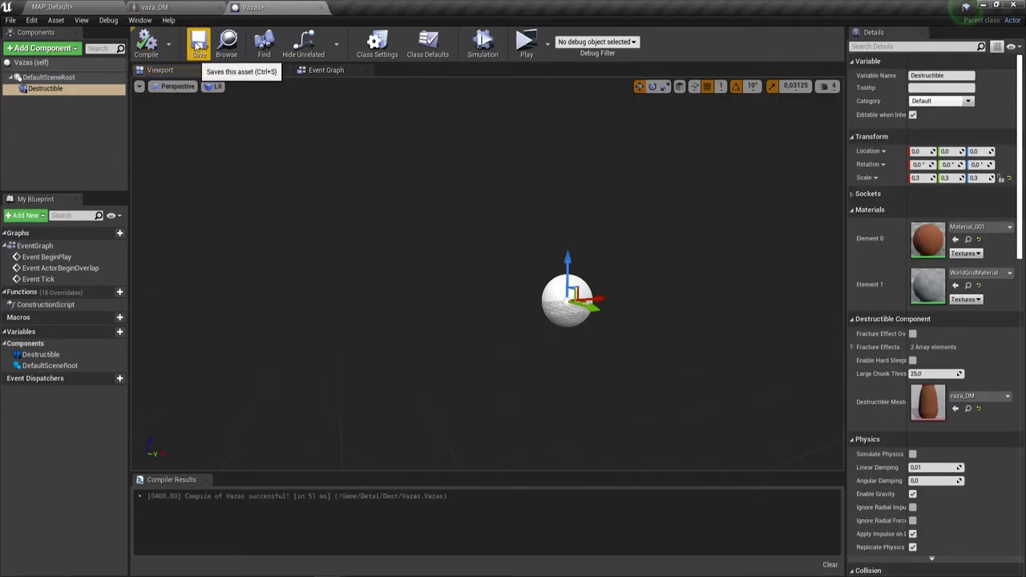
Save Vazas and place a Vazas actor in the MAP_Default level
left_click(198, 45)
left_click(72, 7)
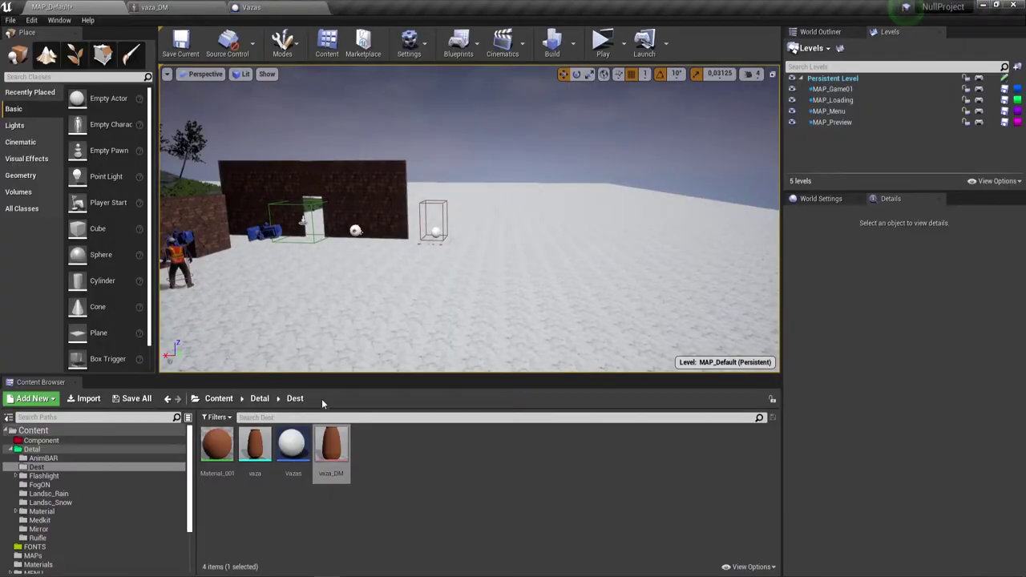
mouse_move(292, 445)
left_mouse_down()
mouse_move(393, 292)
mouse_move(420, 292)
left_mouse_up()
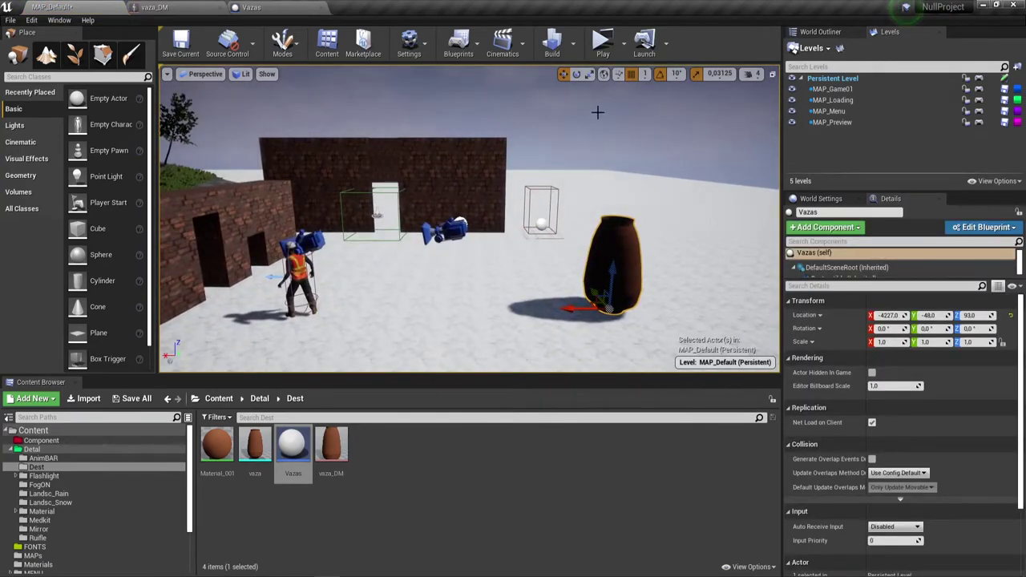
Start a play test and walk the character into the vase, smashing it into fragments
left_click(603, 44)
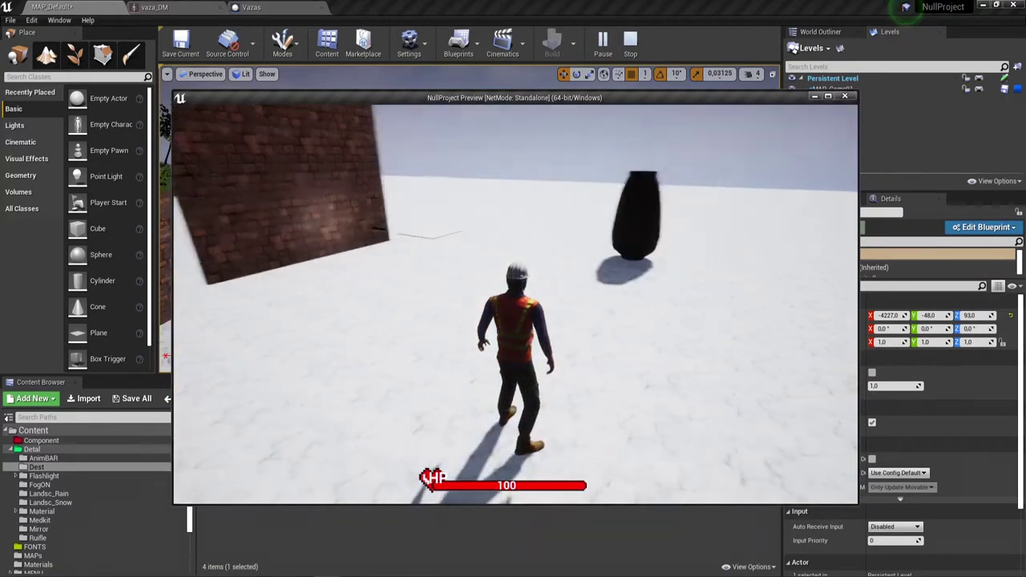
key("w")
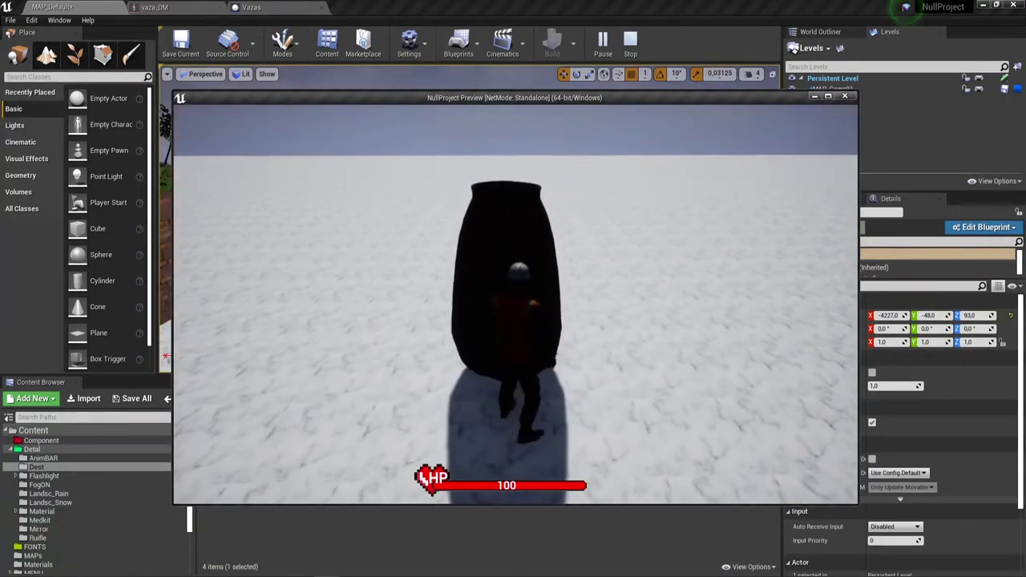
key("w")
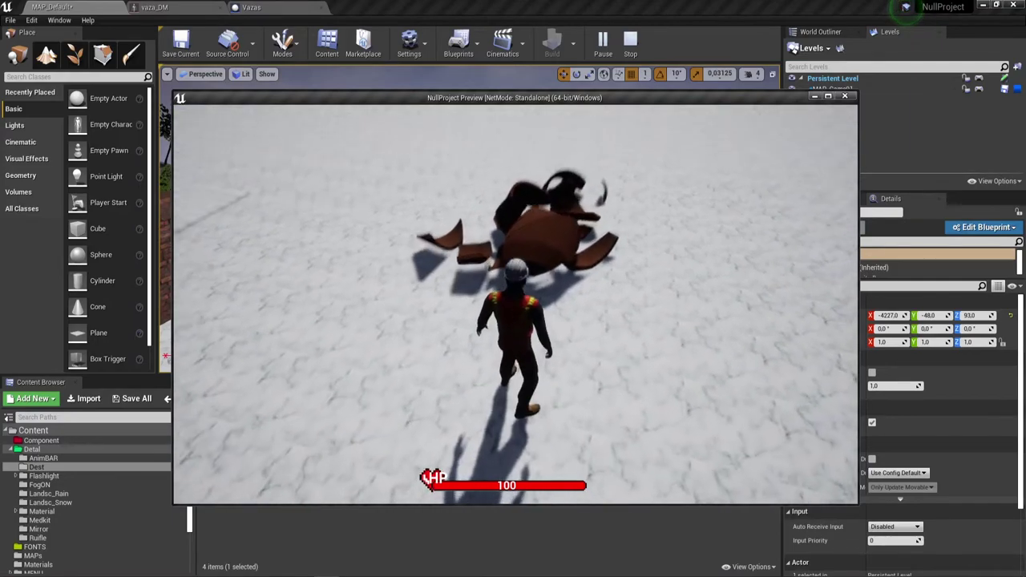
key("w")
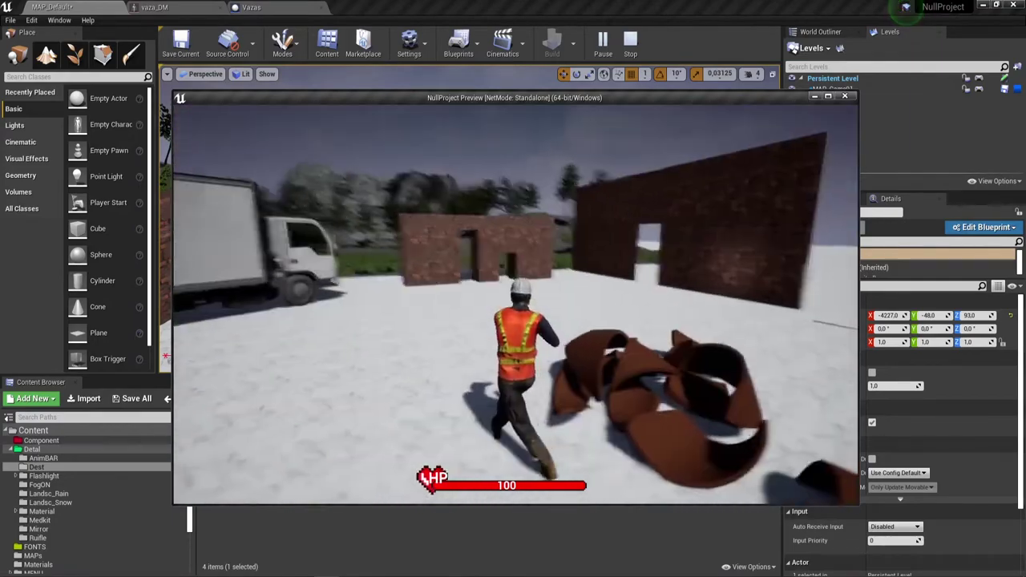
key("w")
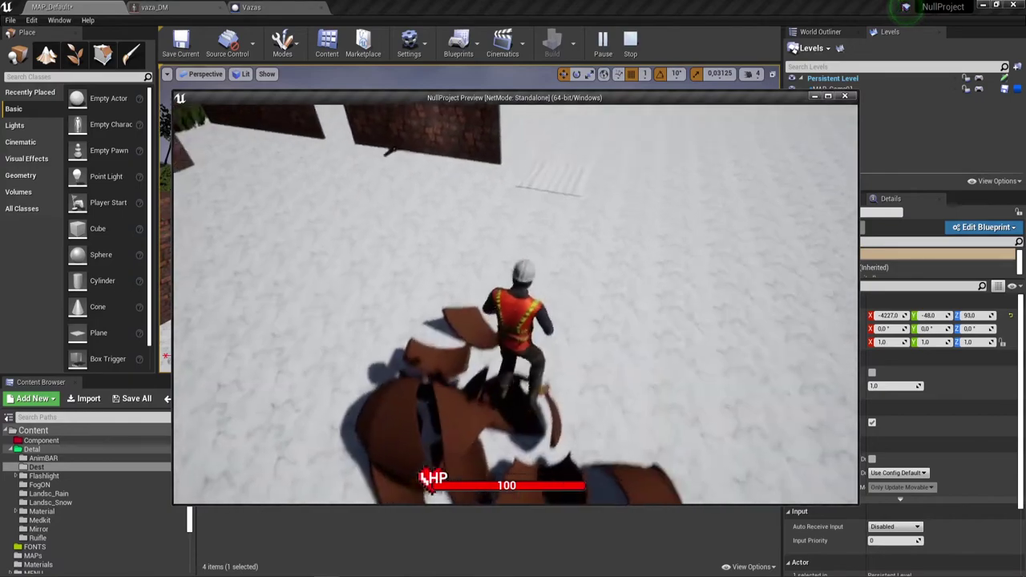
key("w")
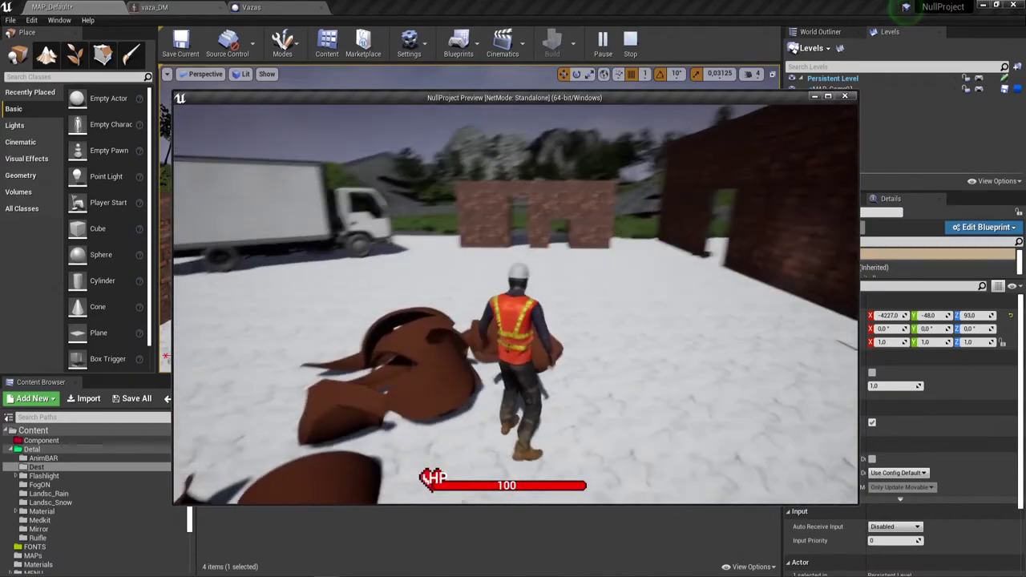
Keep walking through and around the fragments, then stop the play test with Esc
key("w")
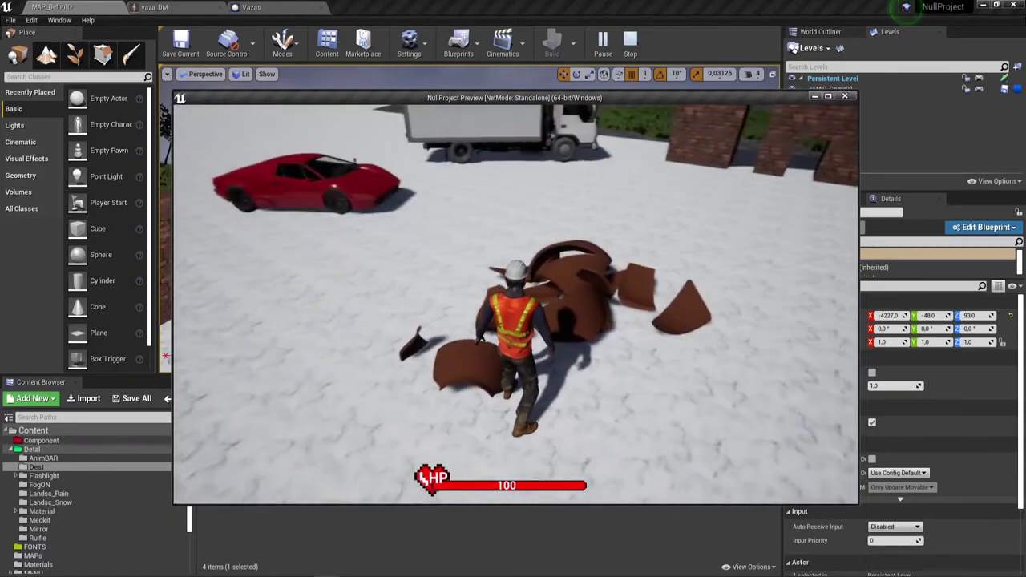
key("w")
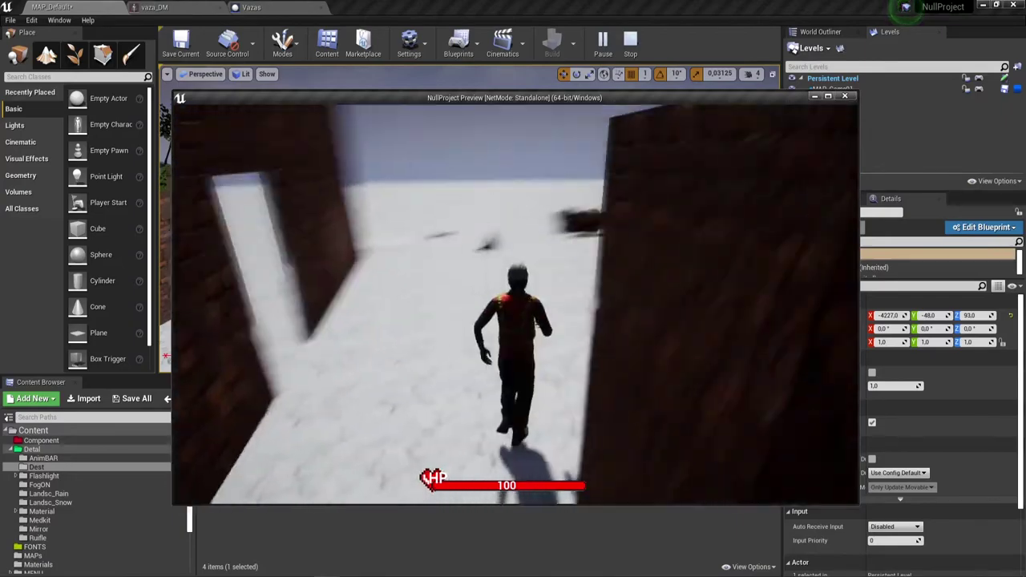
key("w")
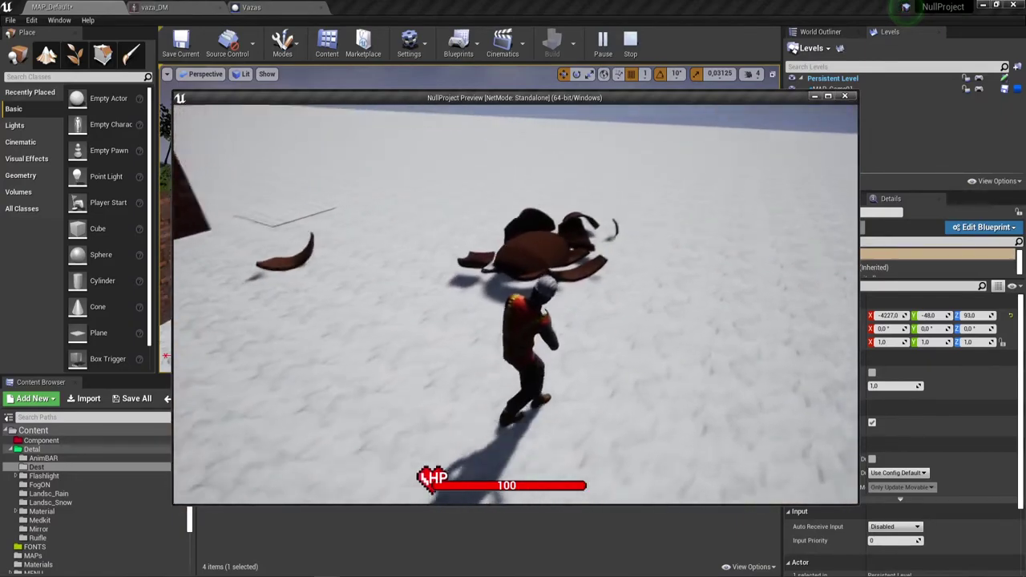
key("w")
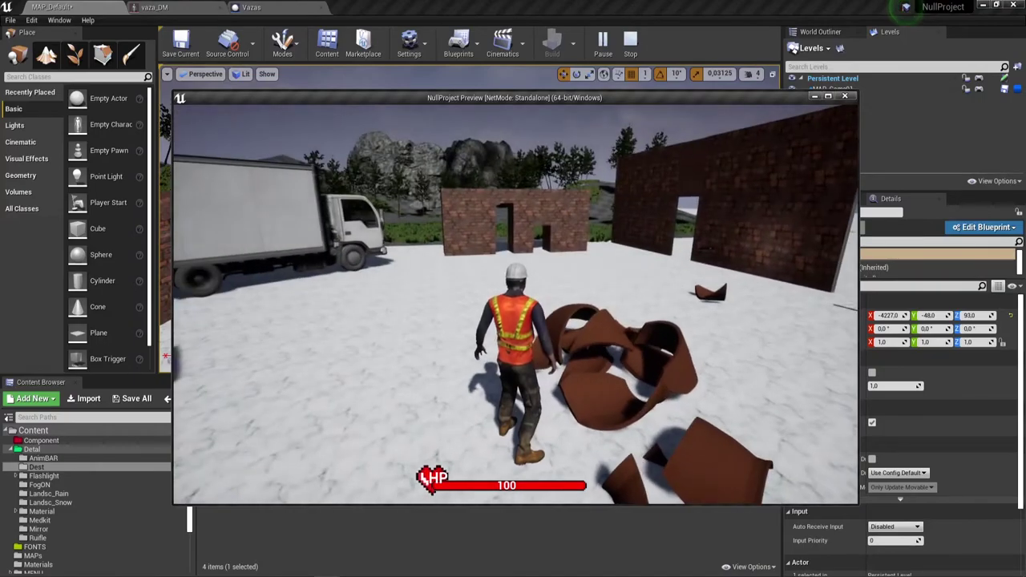
key("w")
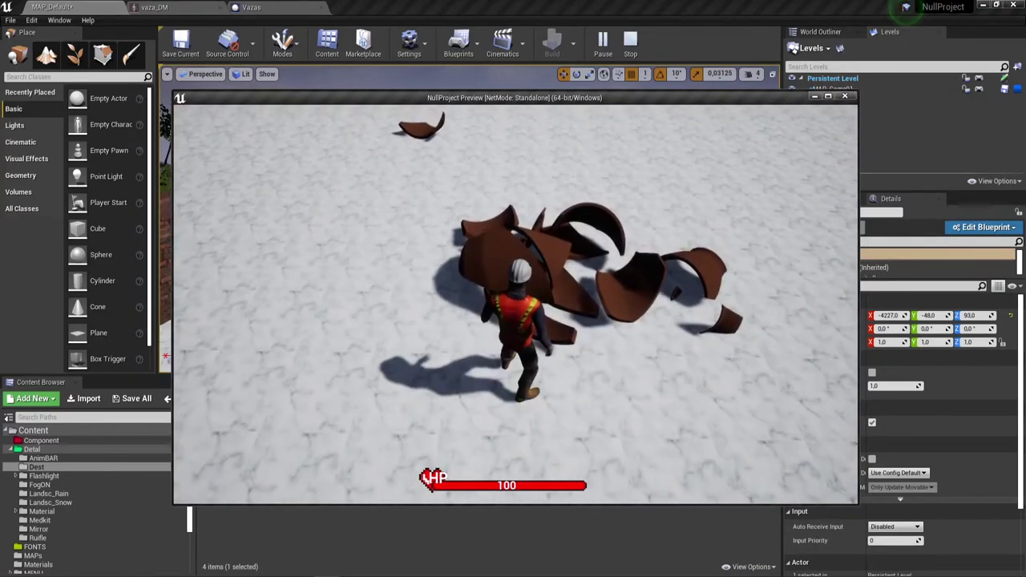
key("w")
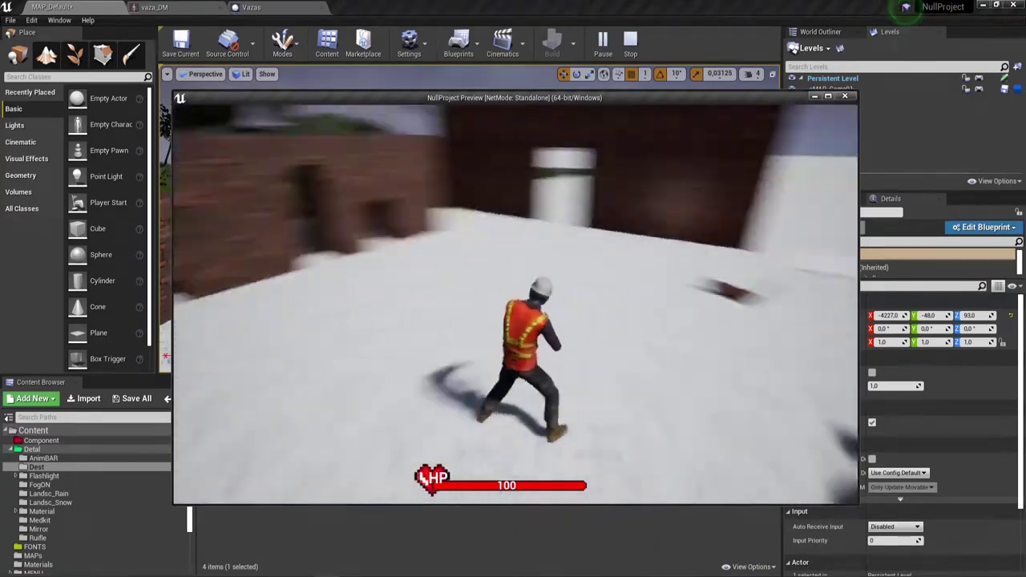
key("w")
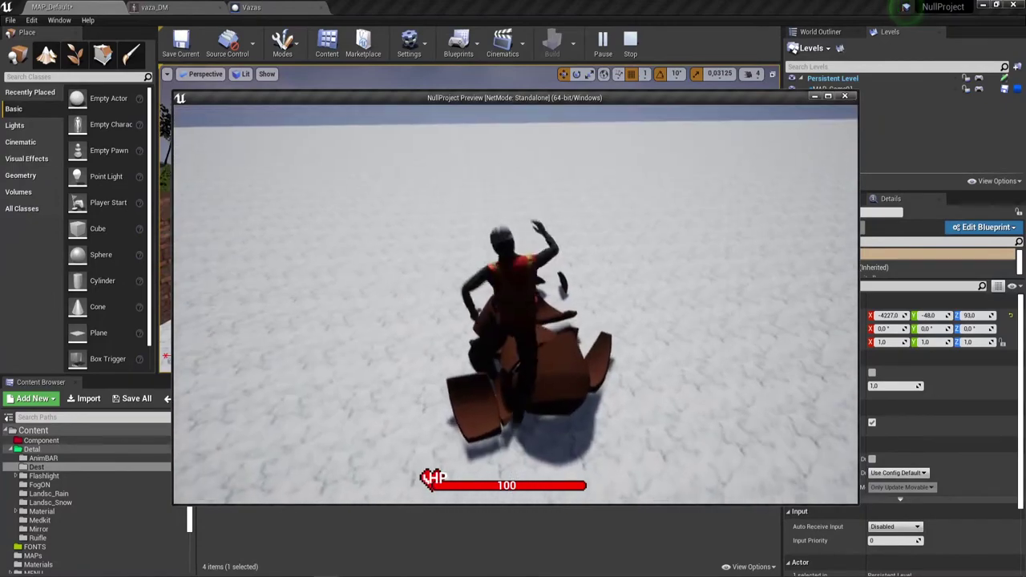
key("w")
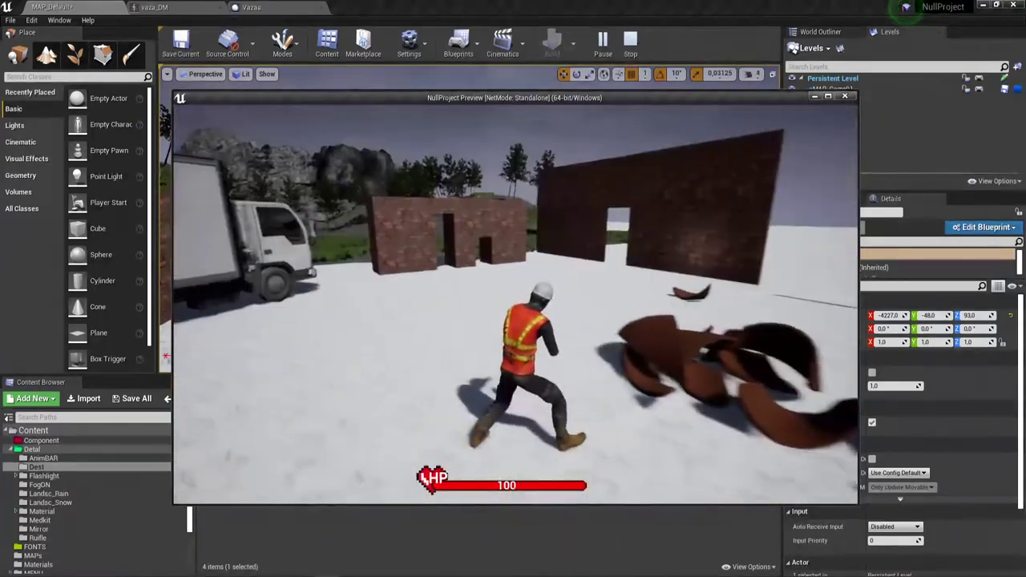
key("Escape")
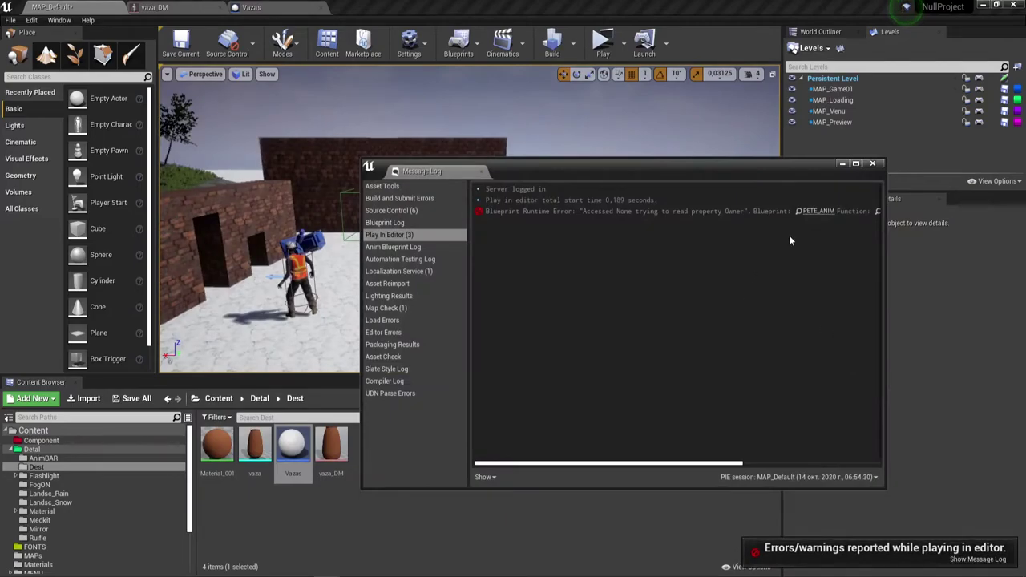
Close the Message Log and bring up the vaza_DM destructible mesh editor
left_click(873, 165)
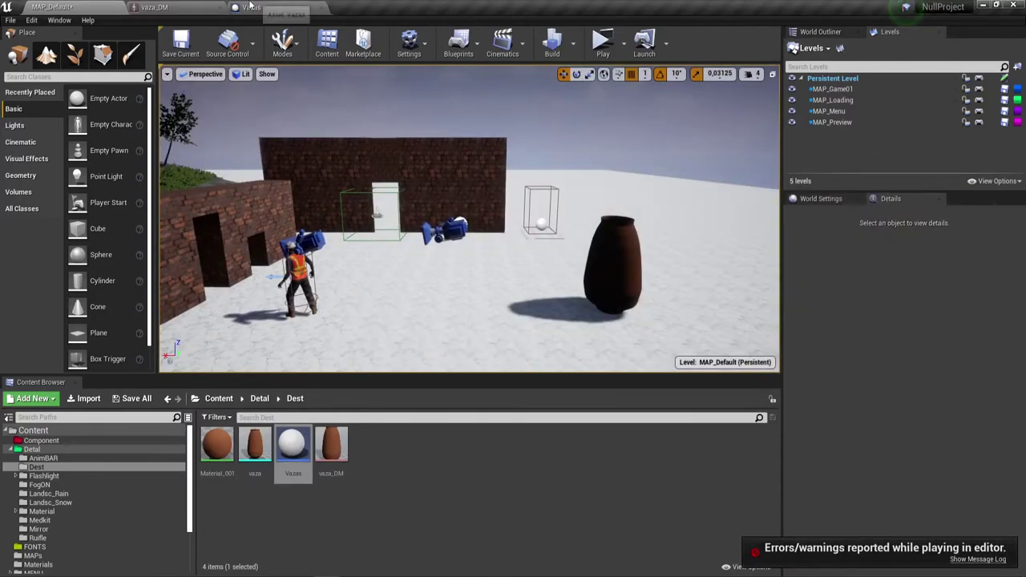
left_click(182, 8)
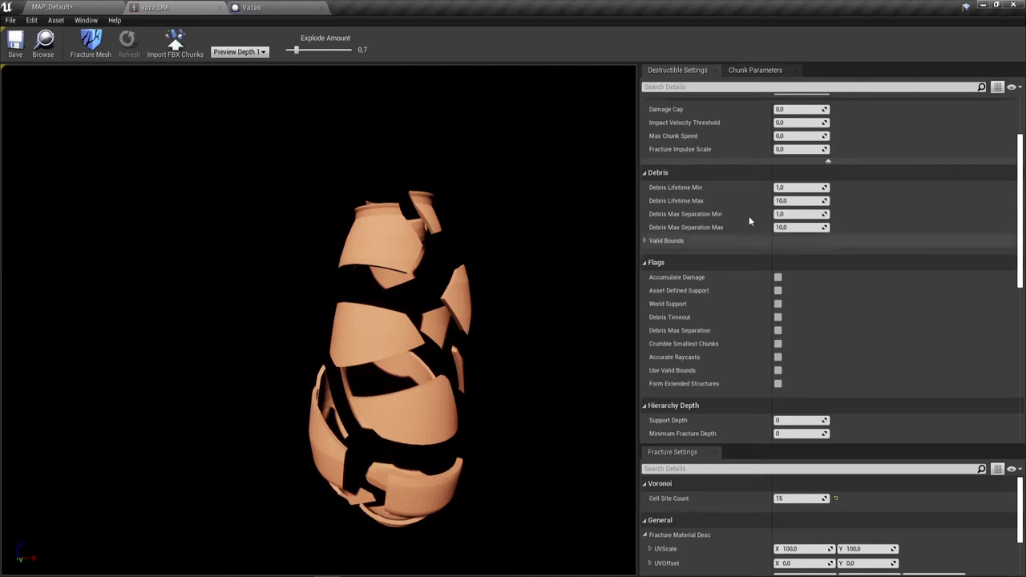
scroll(749, 273, "up", 3)
scroll(743, 296, "up", 3)
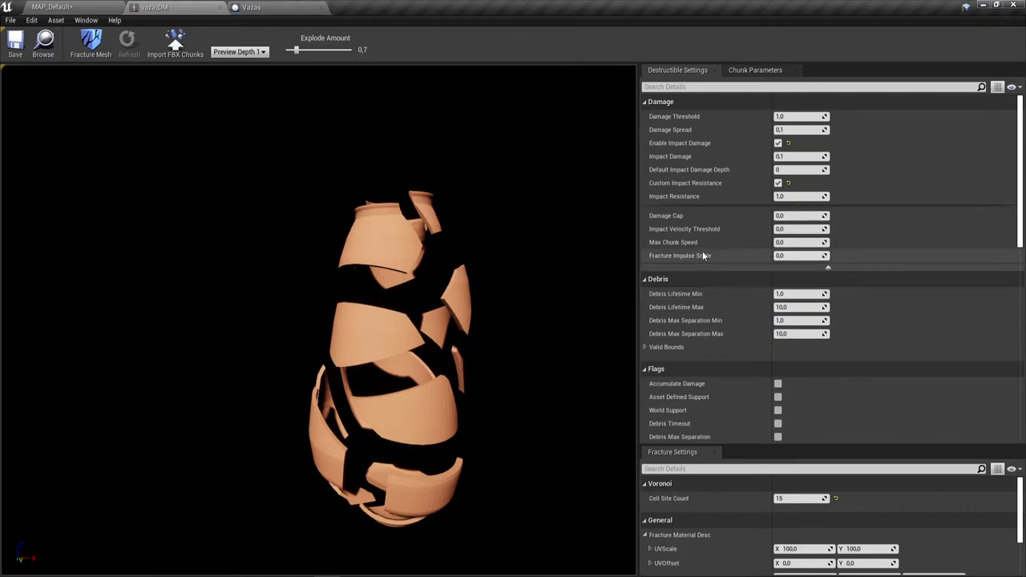
Set vaza_DM's Max Chunk Speed to 1.0 and save the asset
mouse_move(684, 245)
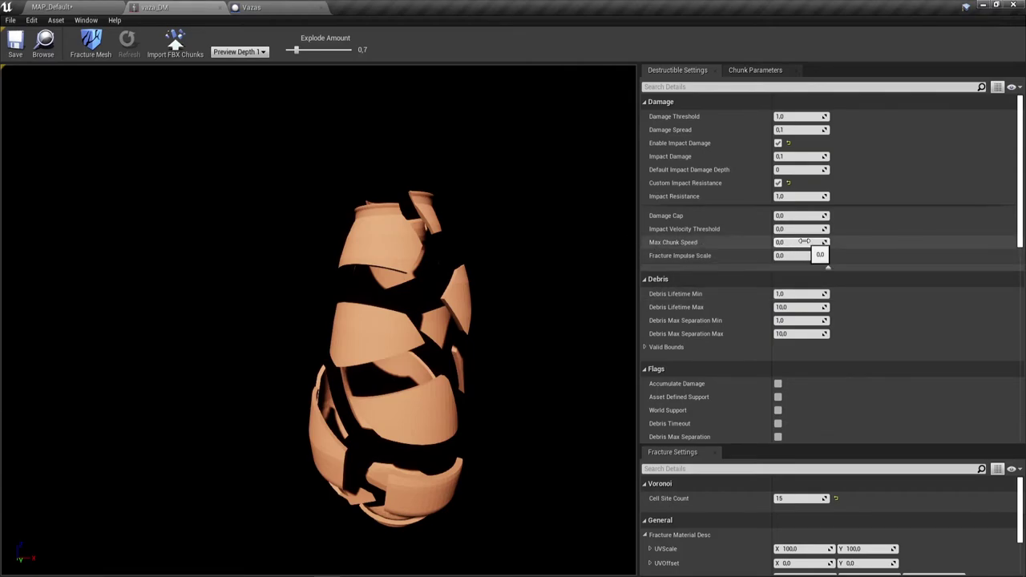
scroll(797, 240, "down", 3)
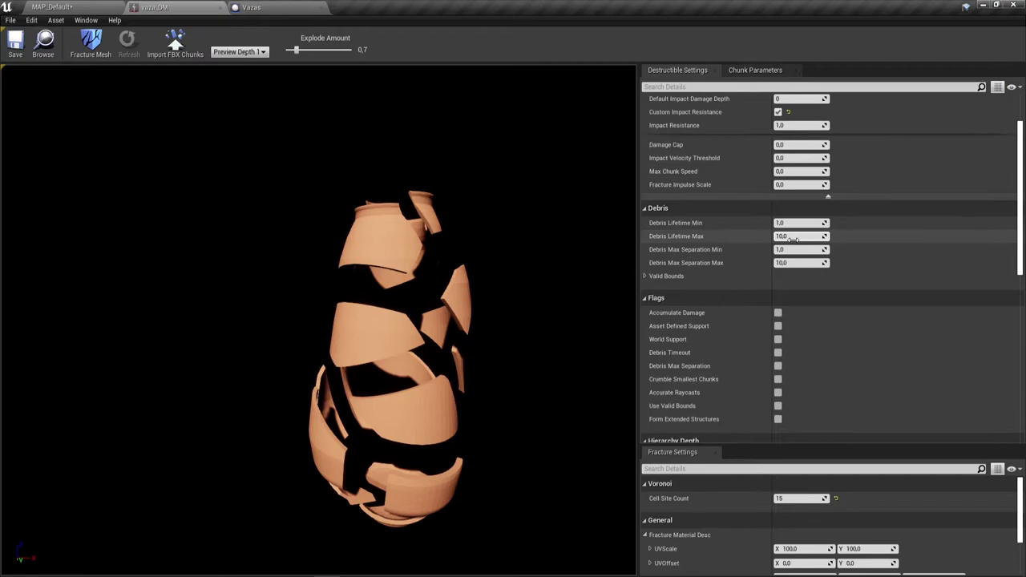
scroll(793, 240, "down", 4)
scroll(793, 239, "up", 4)
scroll(792, 240, "down", 6)
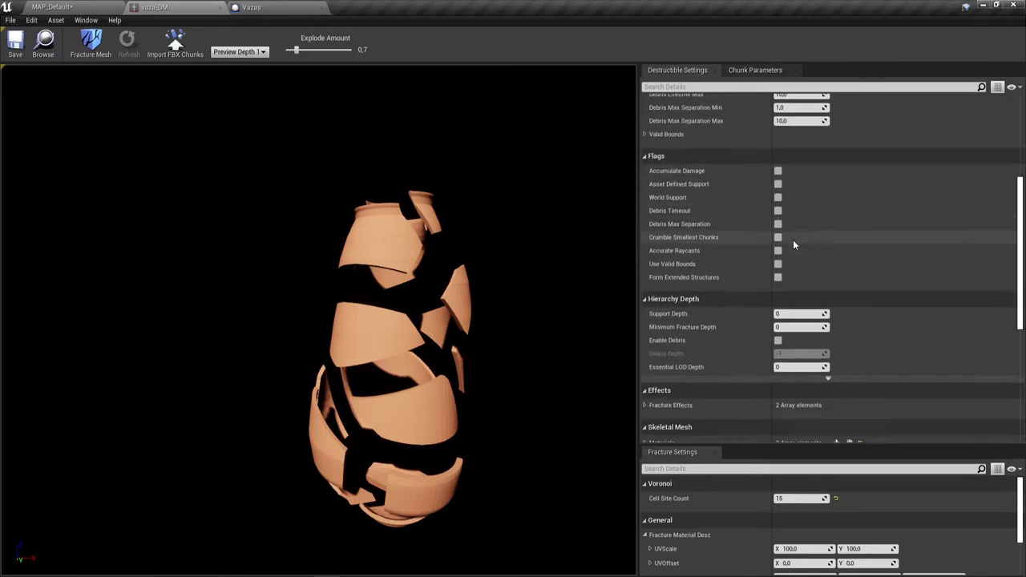
scroll(792, 239, "down", 2)
scroll(792, 239, "up", 4)
scroll(791, 239, "up", 4)
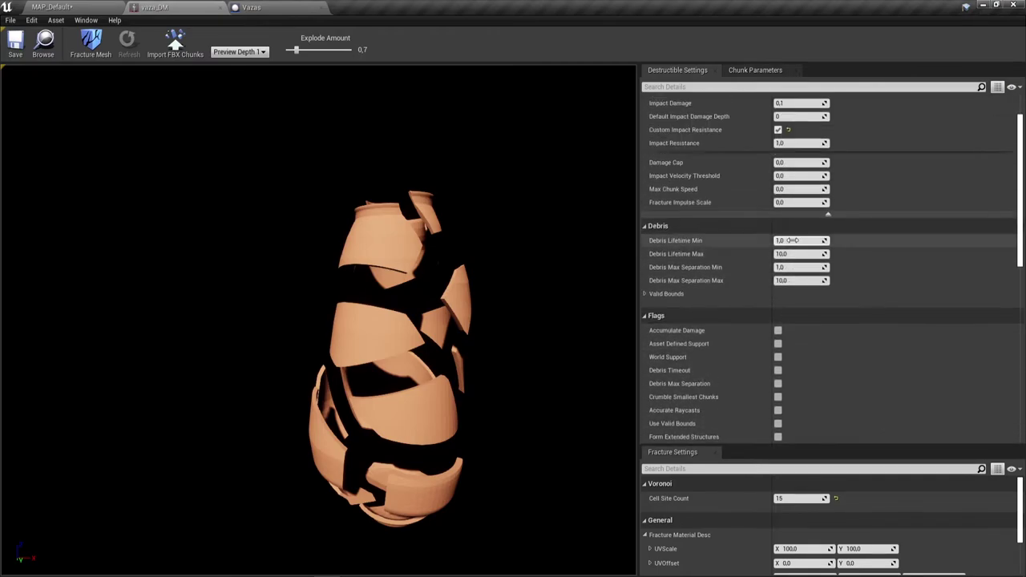
scroll(719, 234, "up", 2)
type("1")
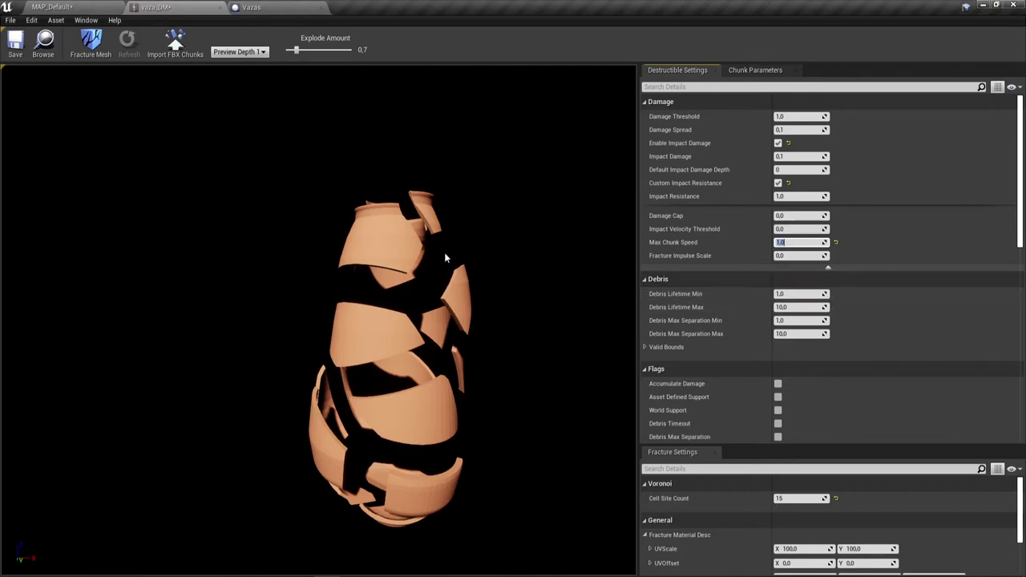
left_click(24, 42)
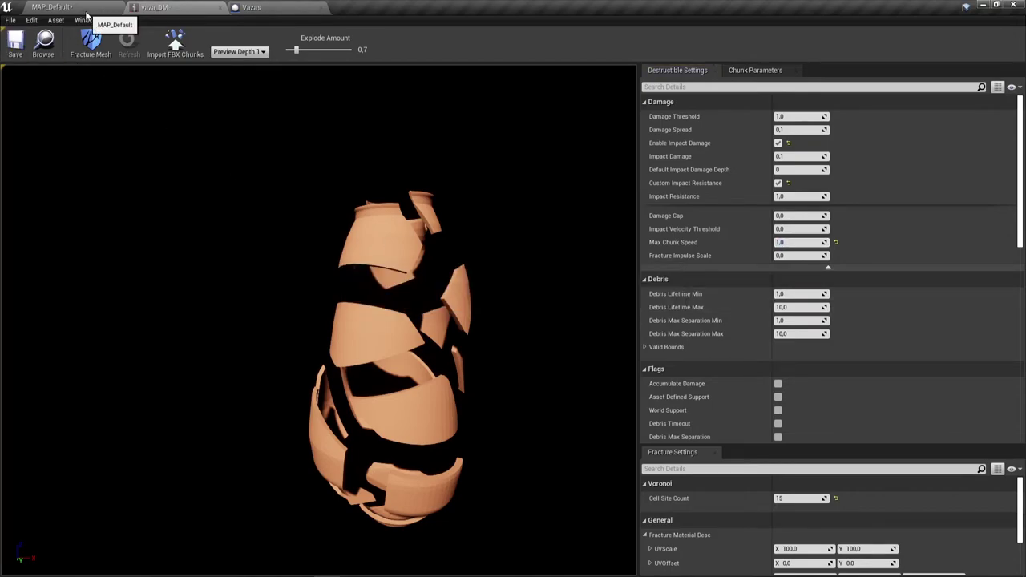
left_click(268, 7)
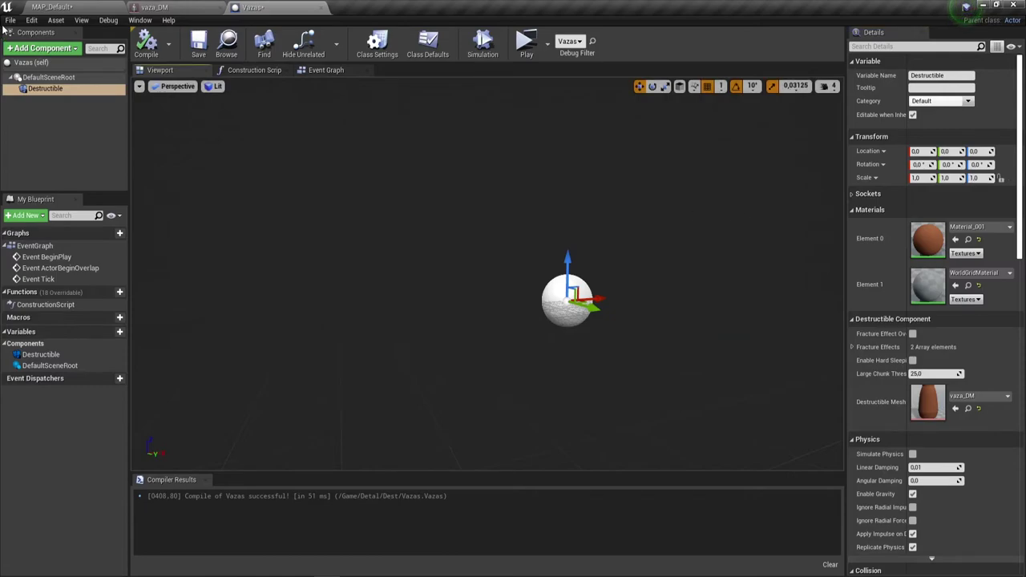
Return to MAP_Default, select the vase actor, and start a new standalone game
left_click(52, 7)
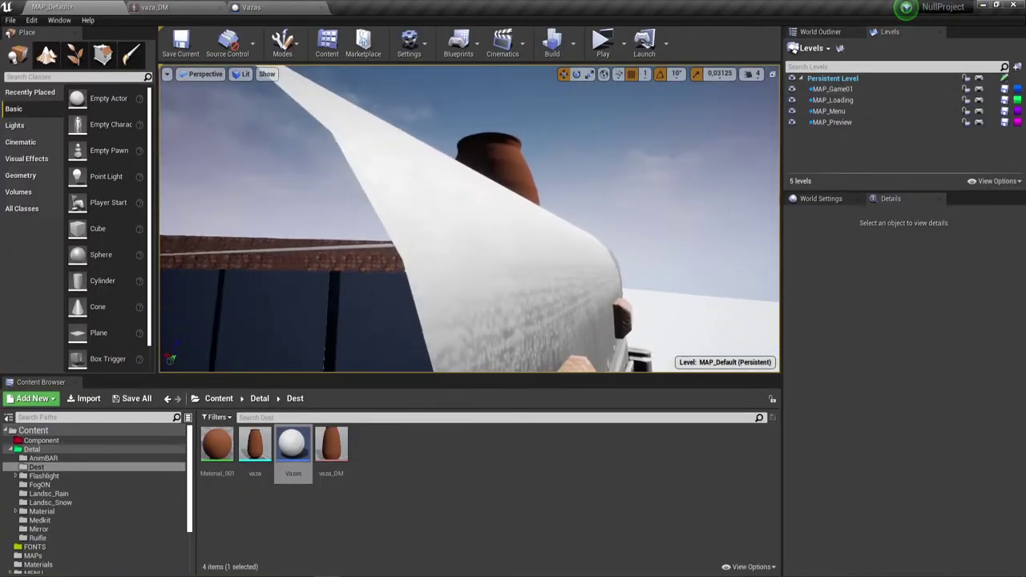
right_click_drag(516, 276, 516, 276)
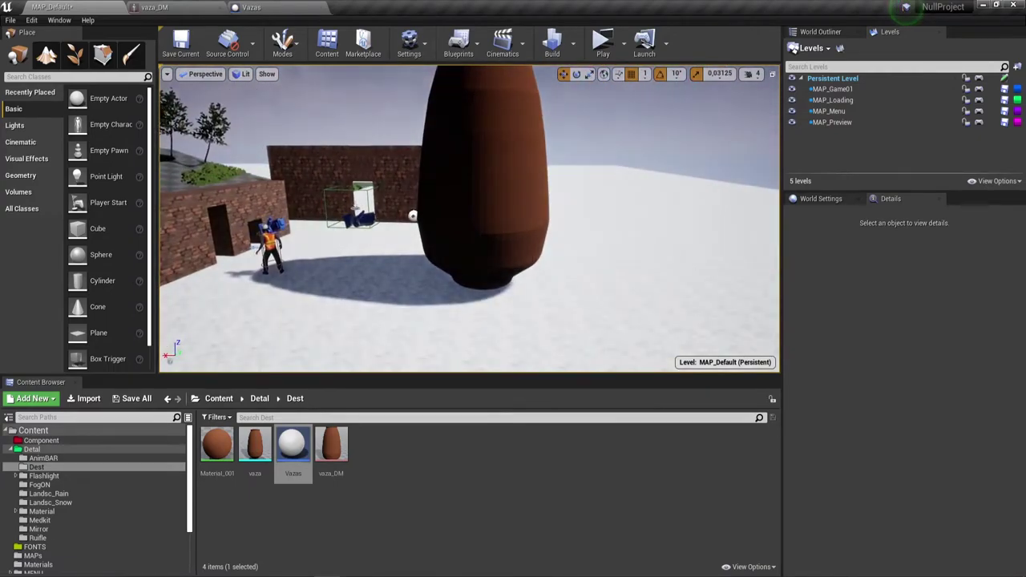
left_click(497, 272)
left_click(609, 56)
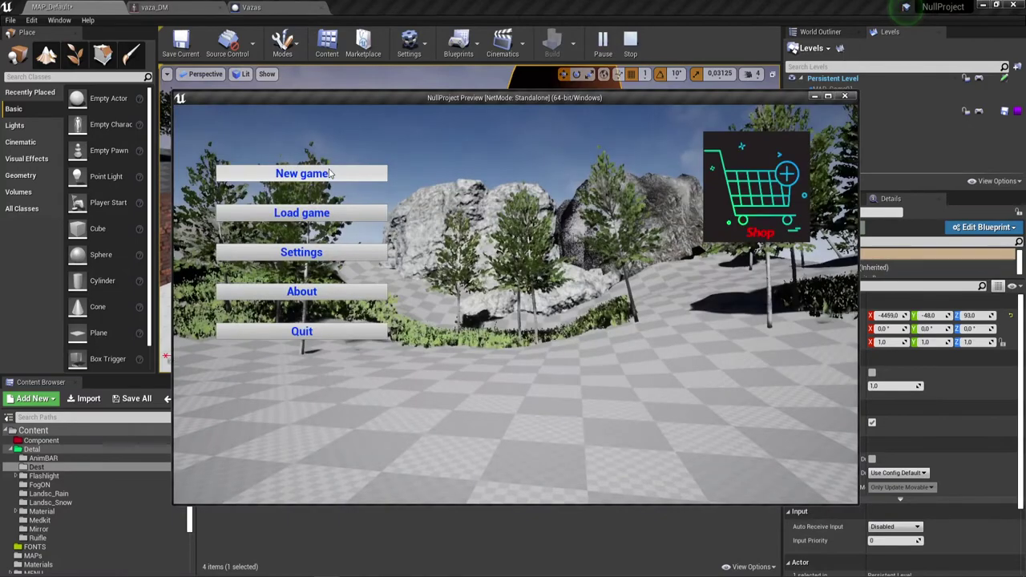
left_click(344, 173)
Push the character into the giant vase and back away until it cracks
key("w")
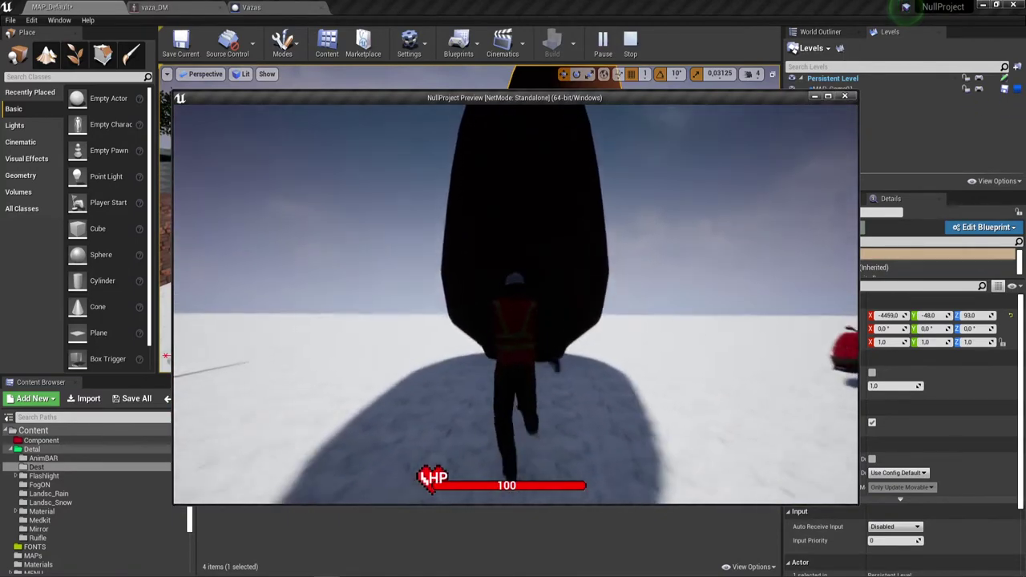
key("s")
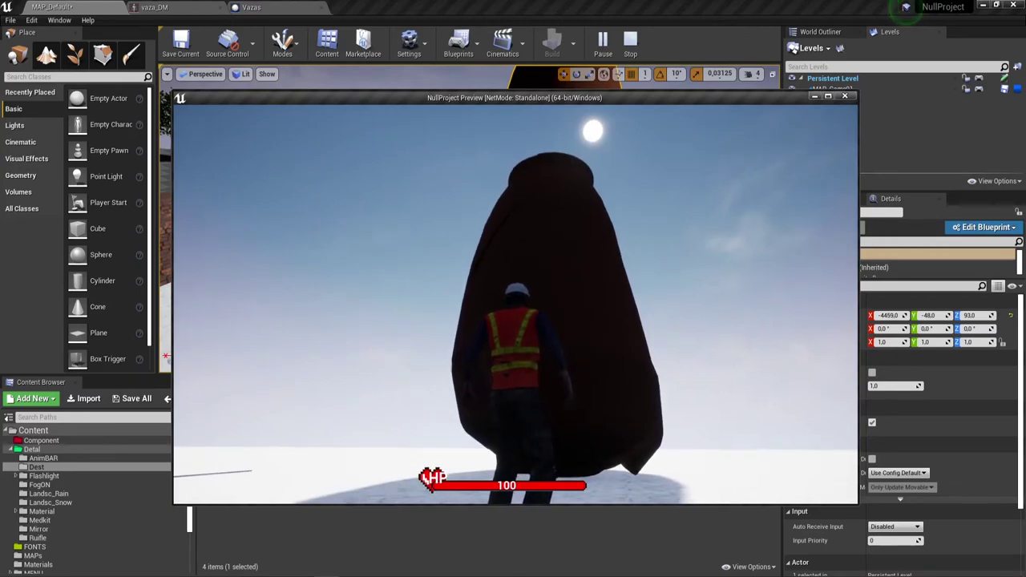
key("s")
key("w")
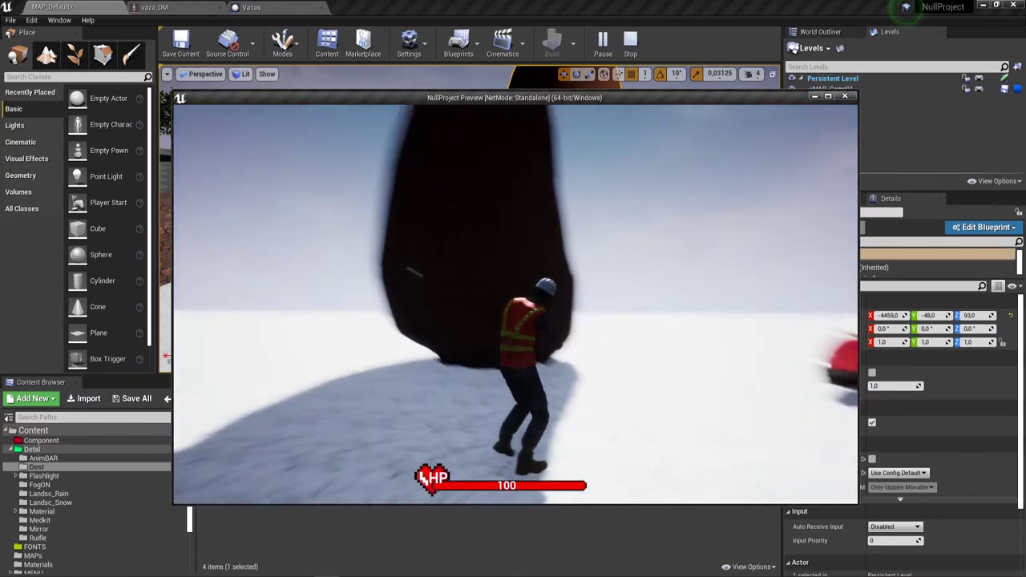
key("s")
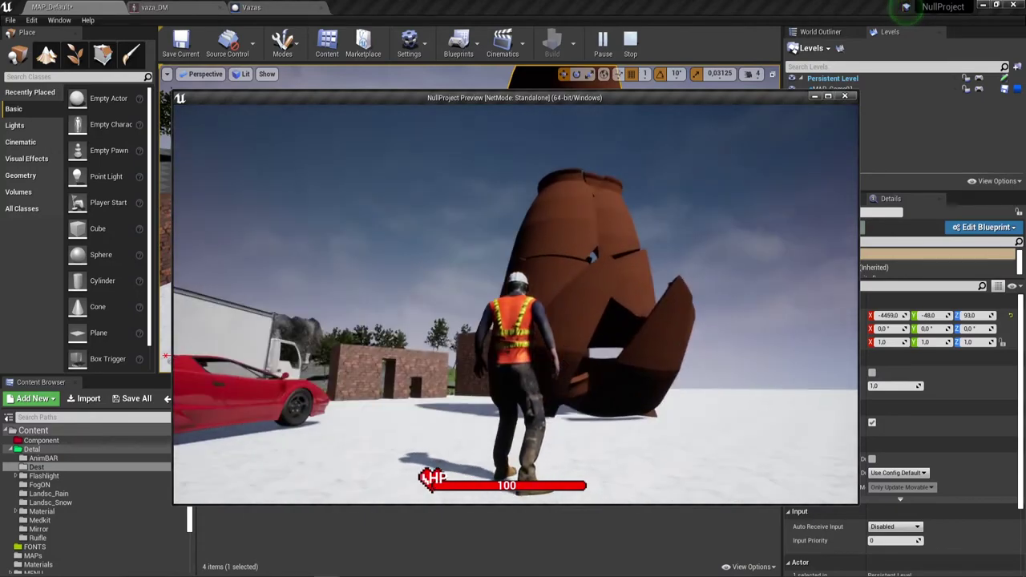
key("w")
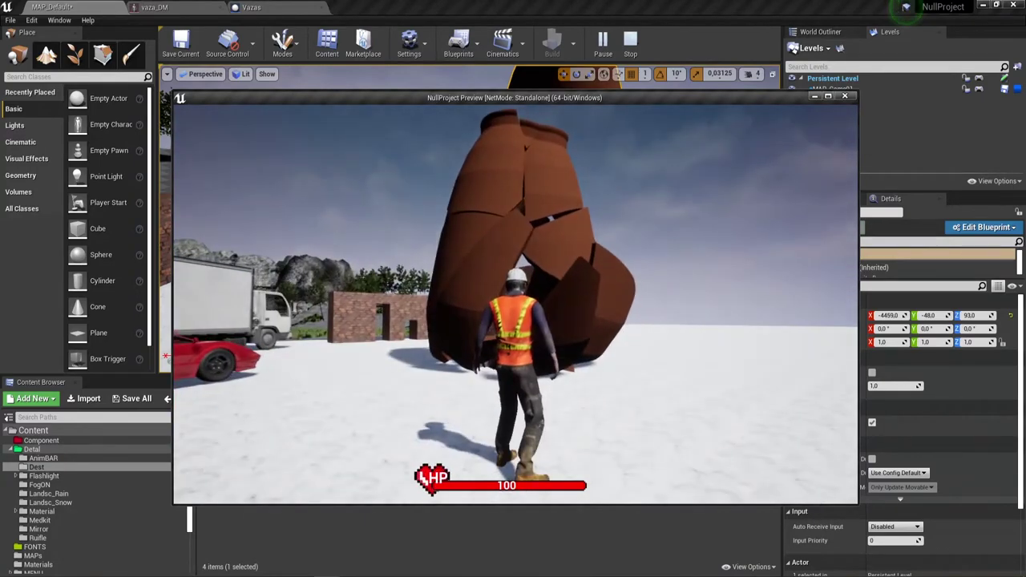
key("w")
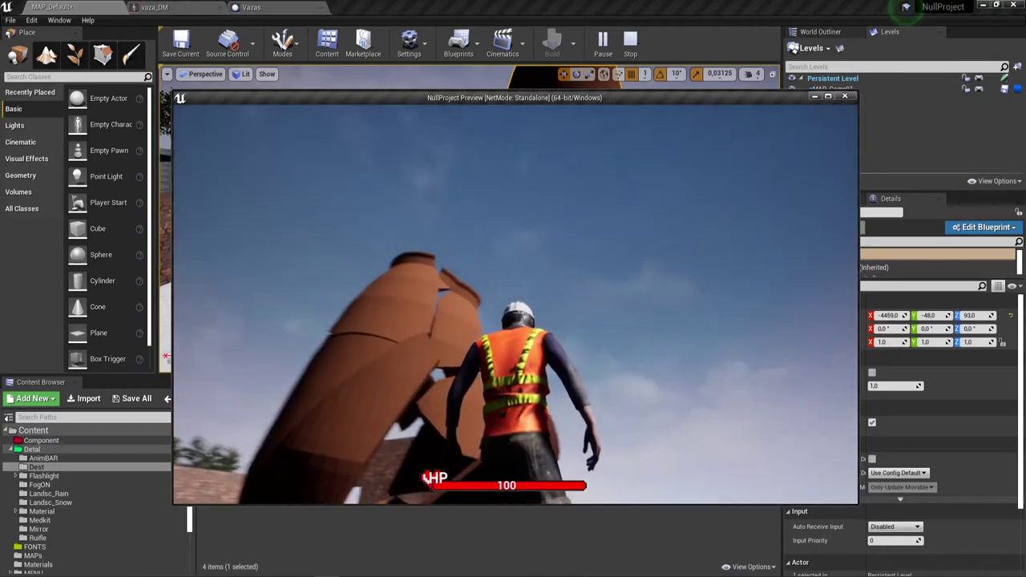
key("s")
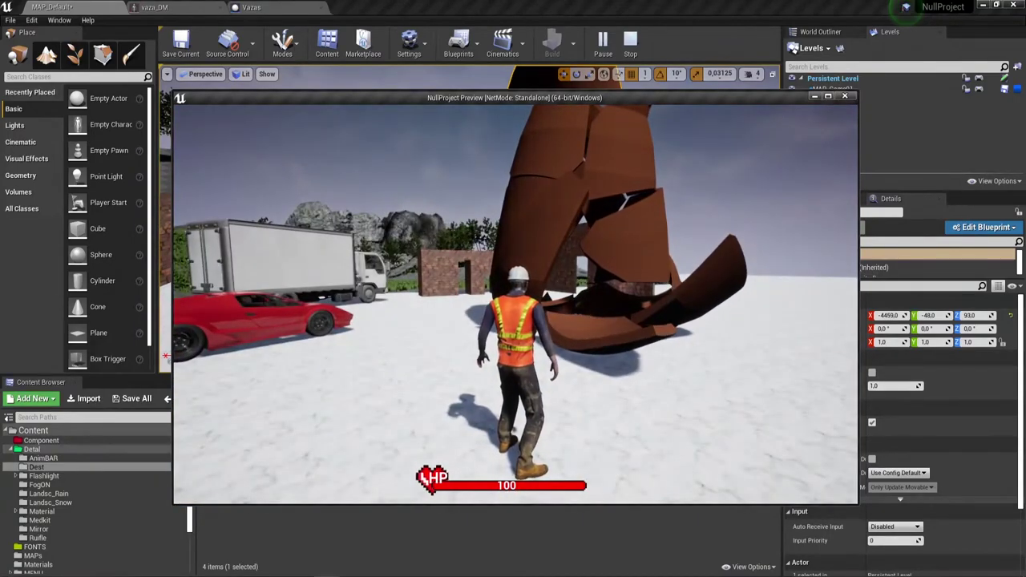
key("w")
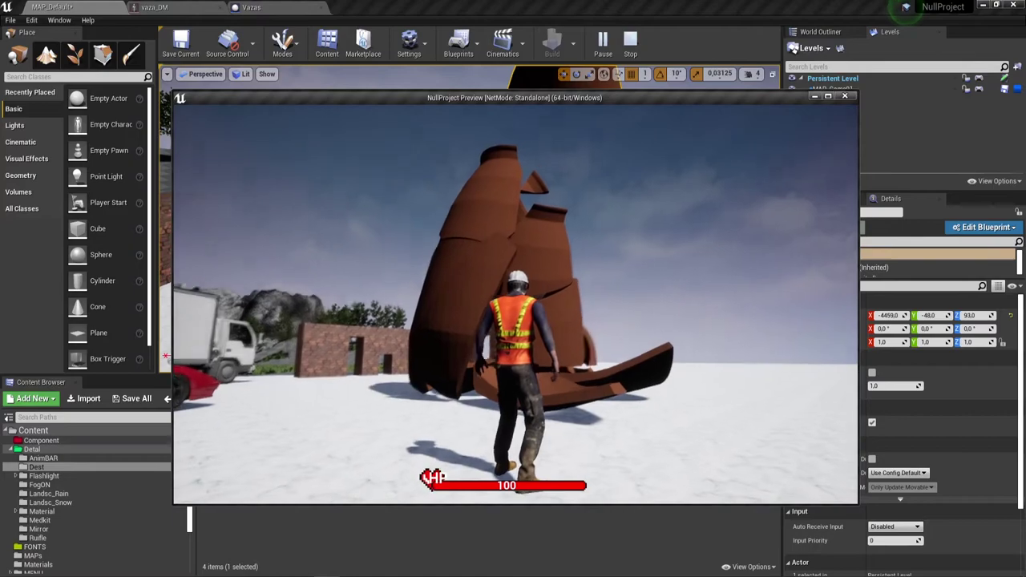
Jump onto the smashed vase pieces and run around and across them
key("w")
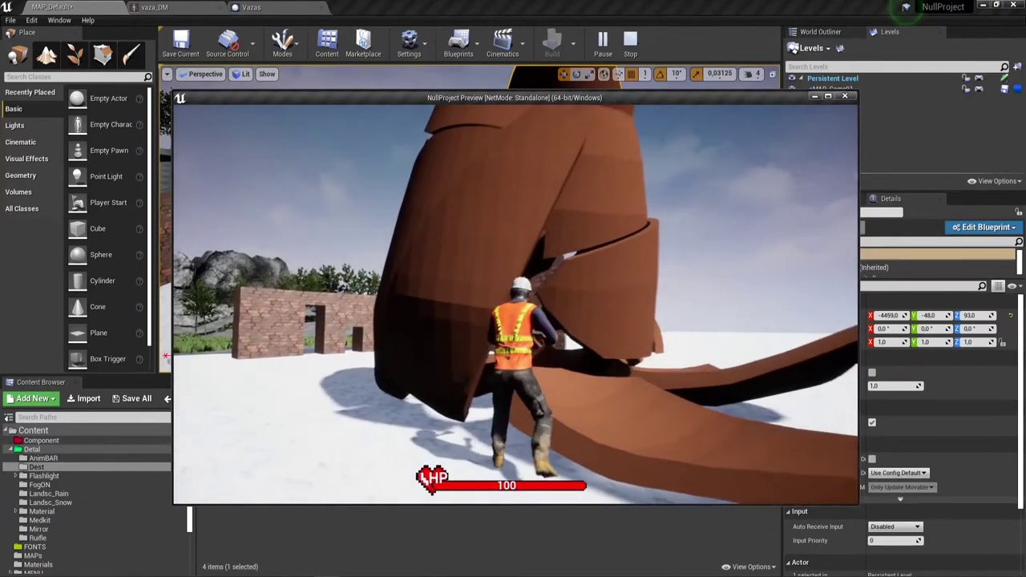
key("space")
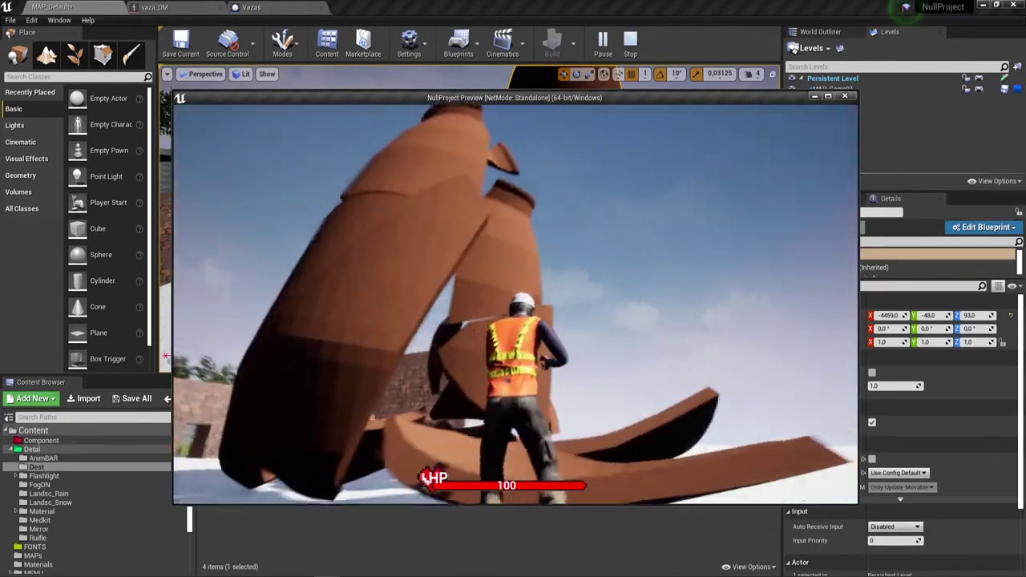
key("w")
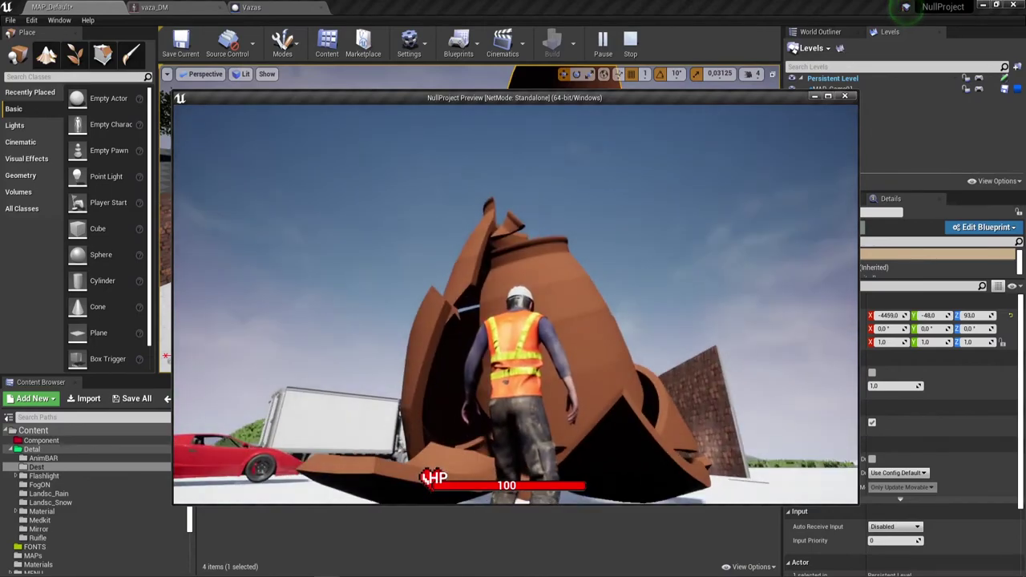
key("w")
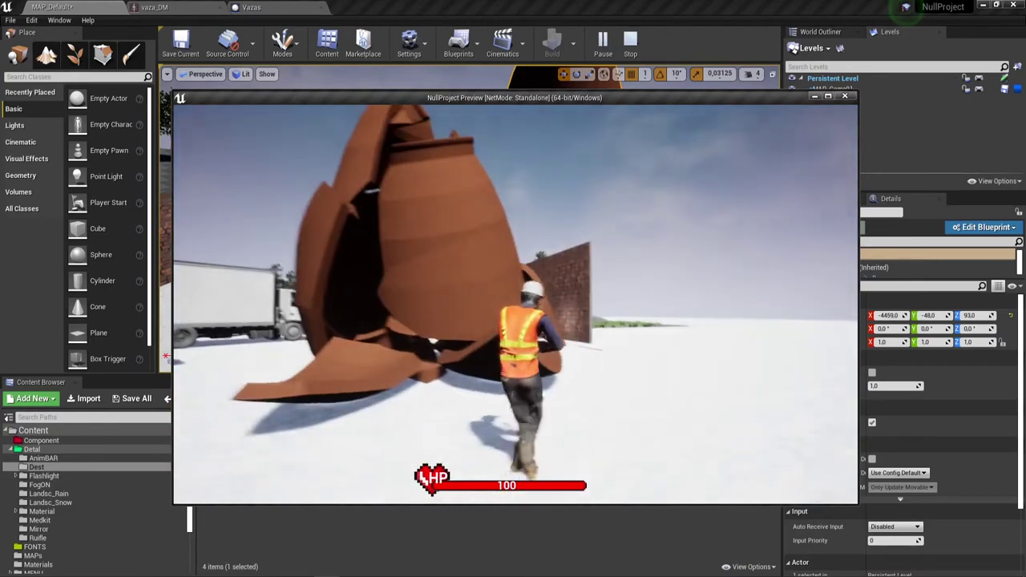
key("w")
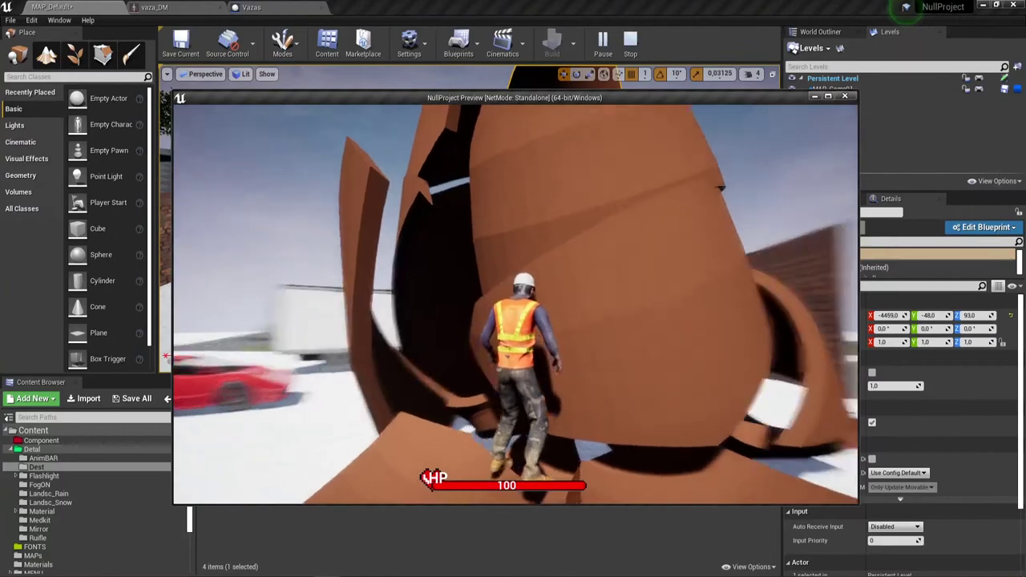
key("w")
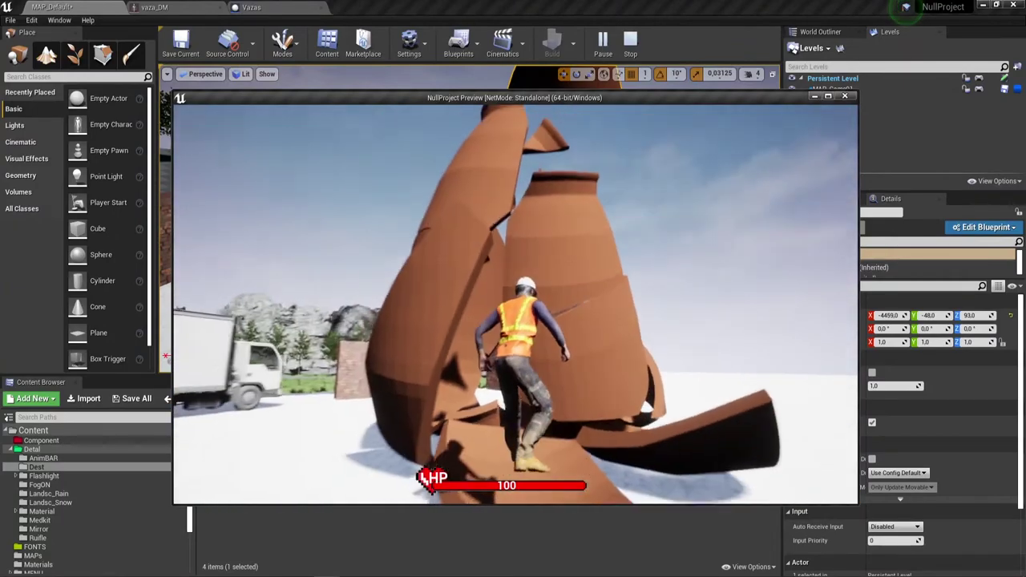
key("w")
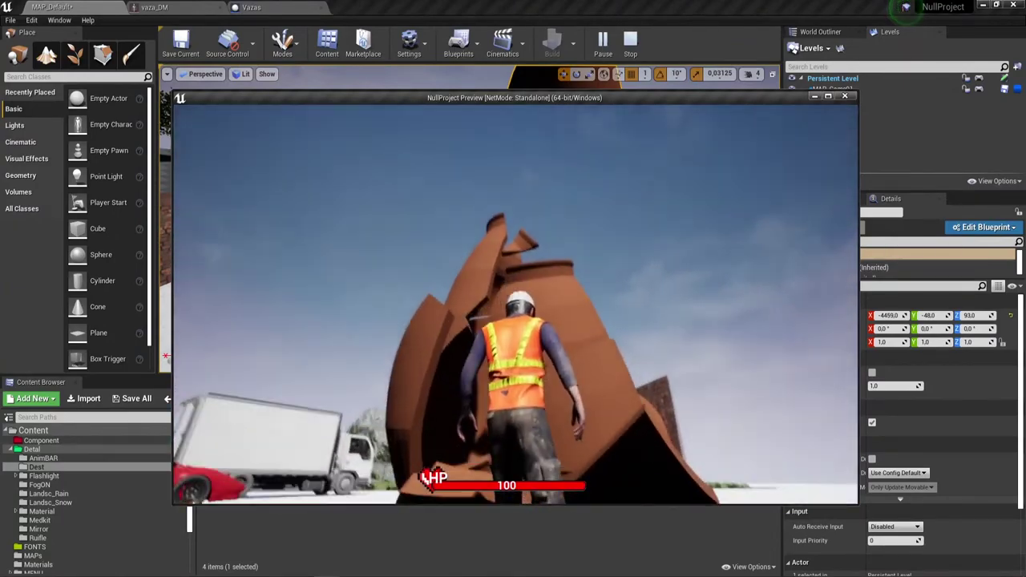
key("s")
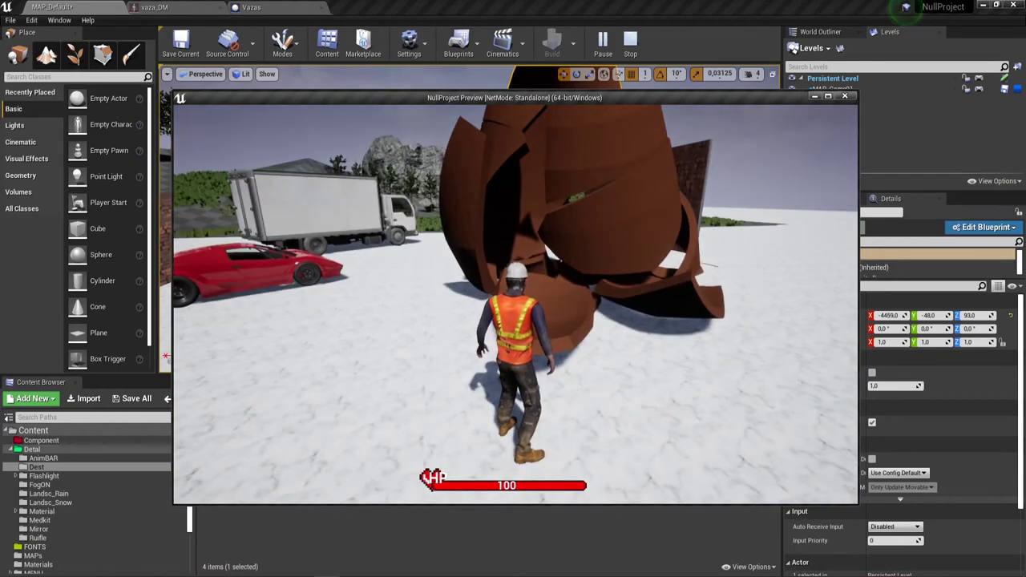
End the play test, dismiss the Message Log, and save the vaza_DM asset
key("Escape")
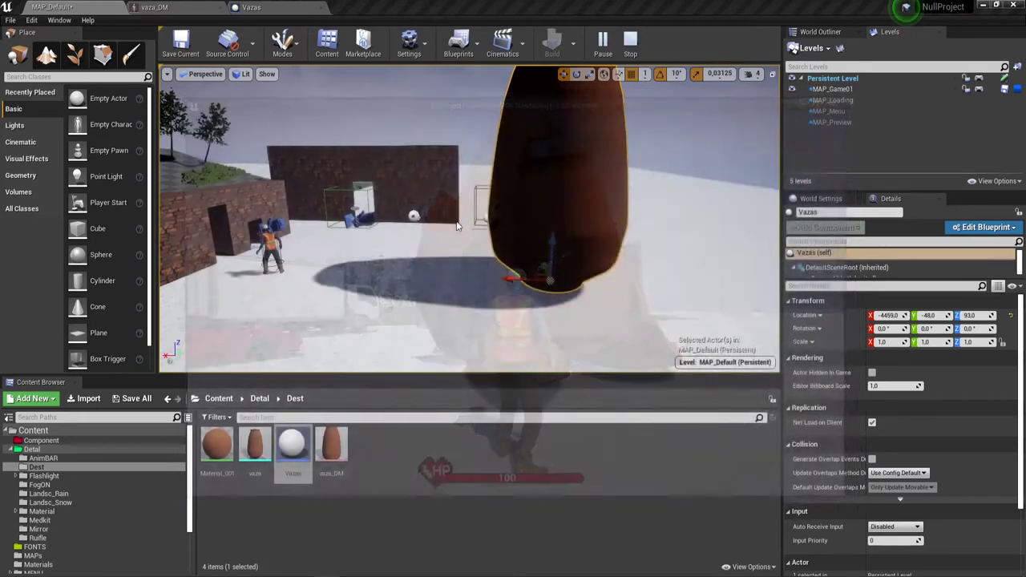
left_click(872, 164)
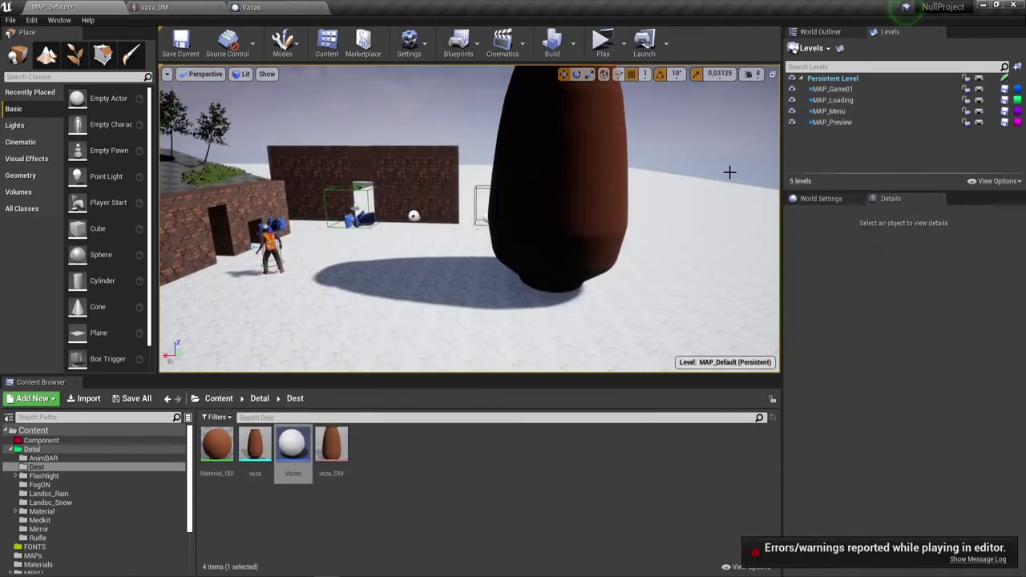
left_click(267, 6)
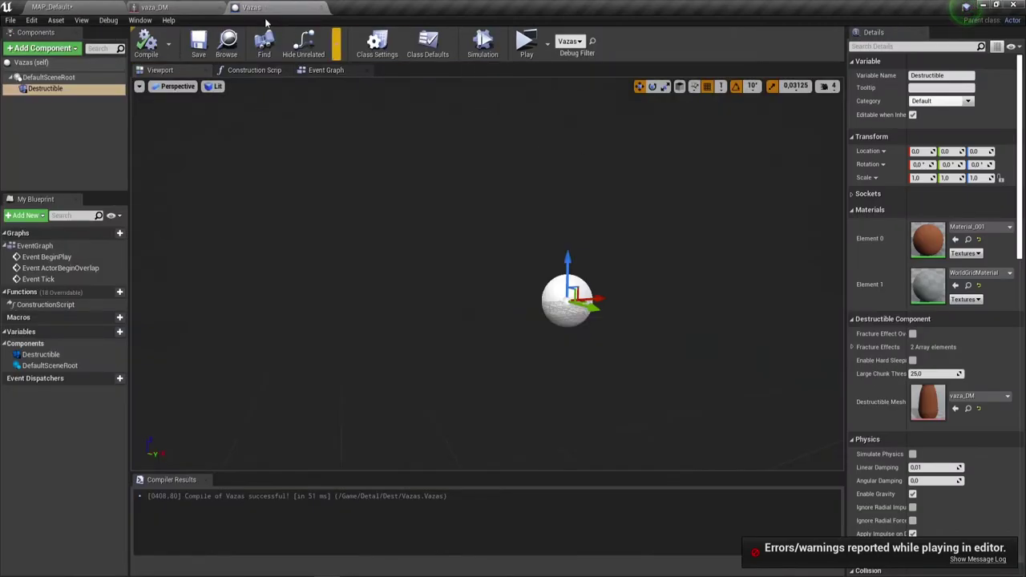
left_click(161, 8)
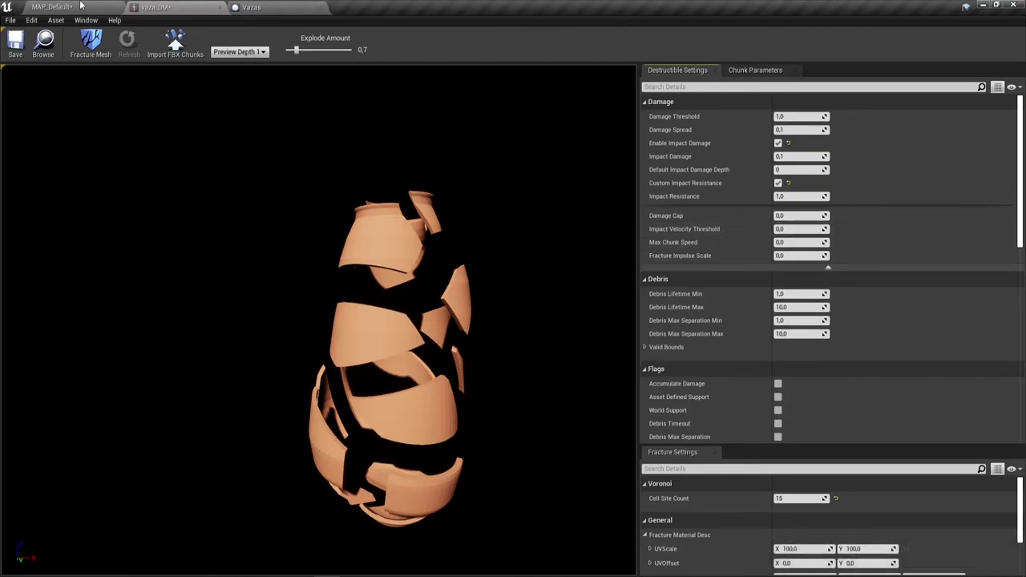
left_click(15, 38)
Return to MAP_Default and reopen the Vazas Blueprint's Event Graph
left_click(72, 7)
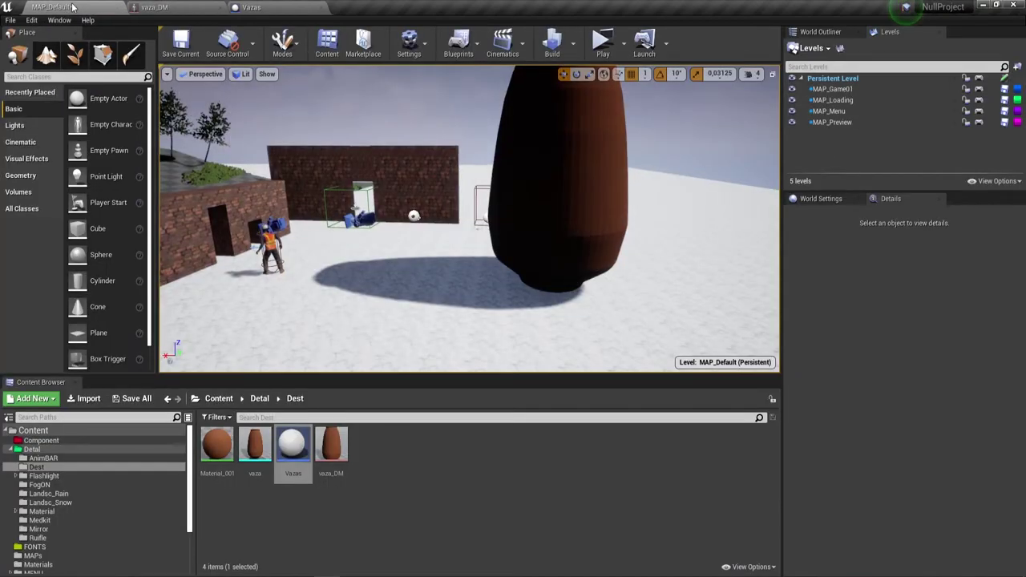
left_click_drag(468, 245, 469, 245)
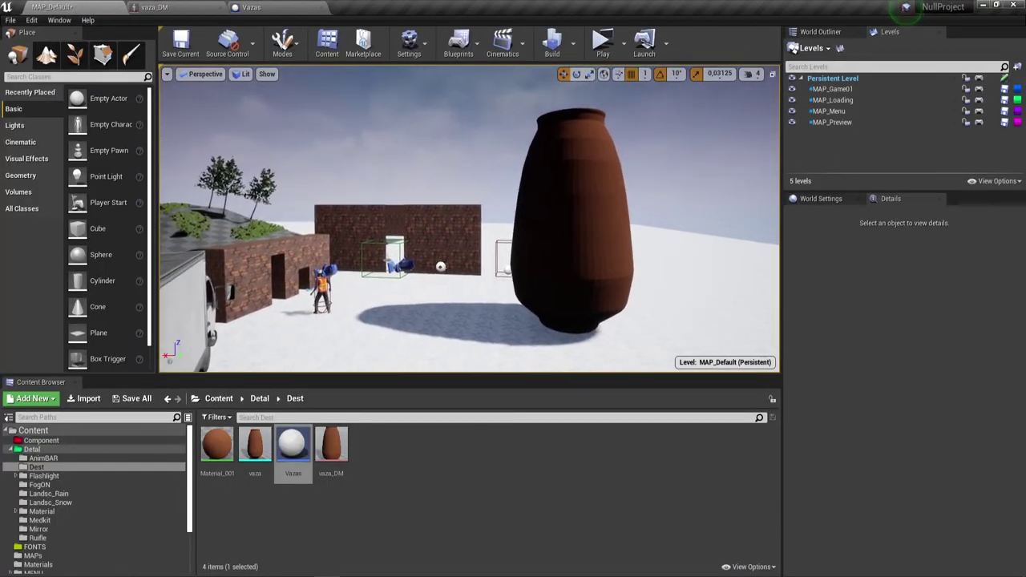
double_click(294, 450)
left_click(328, 72)
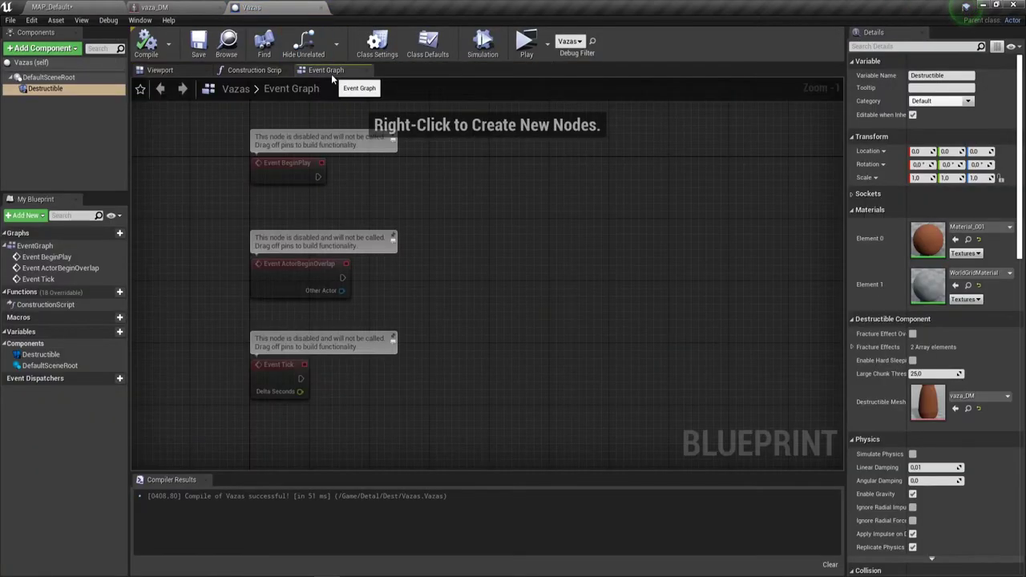
Add a Box Collision component named Box to the Vazas Blueprint
left_click(41, 48)
scroll(42, 161, "down", 4)
scroll(43, 160, "down", 4)
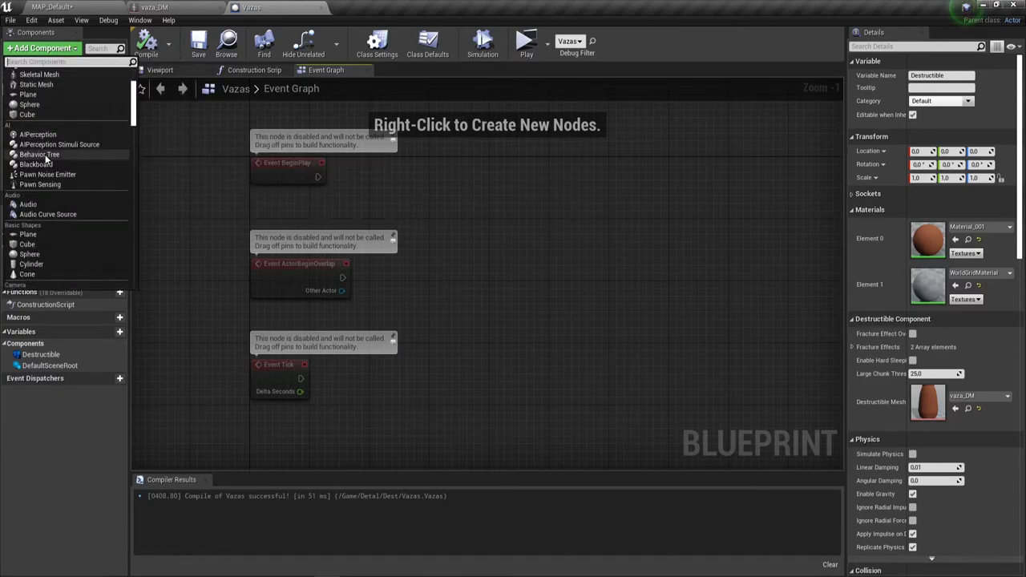
scroll(44, 160, "down", 4)
scroll(45, 158, "down", 4)
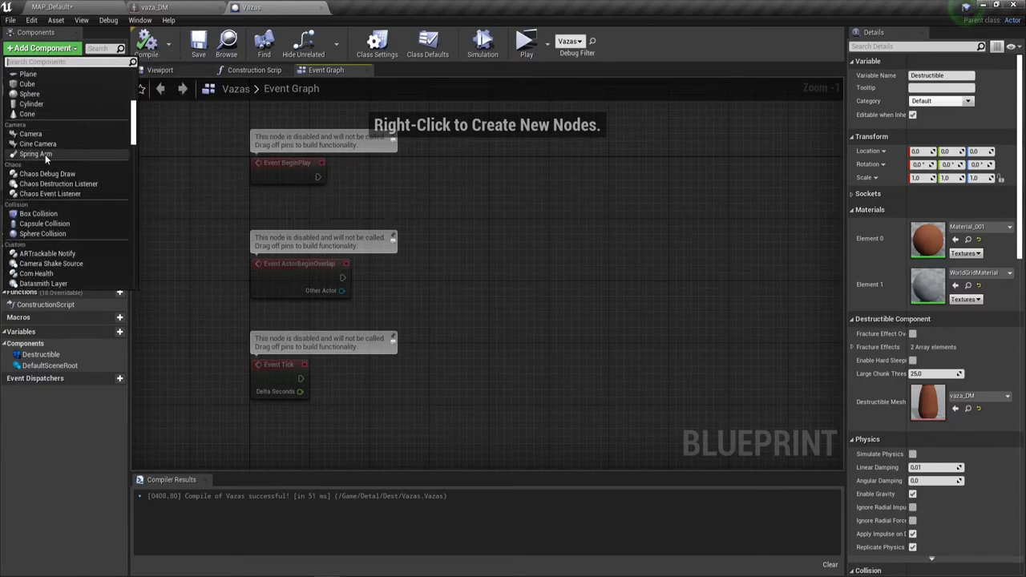
left_click(39, 214)
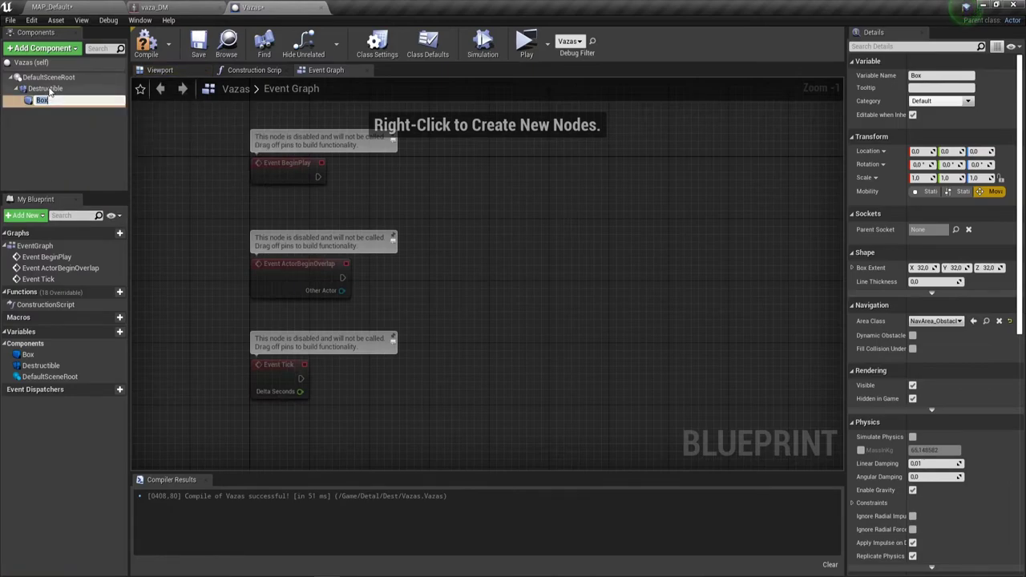
left_click(46, 89)
left_click(48, 99)
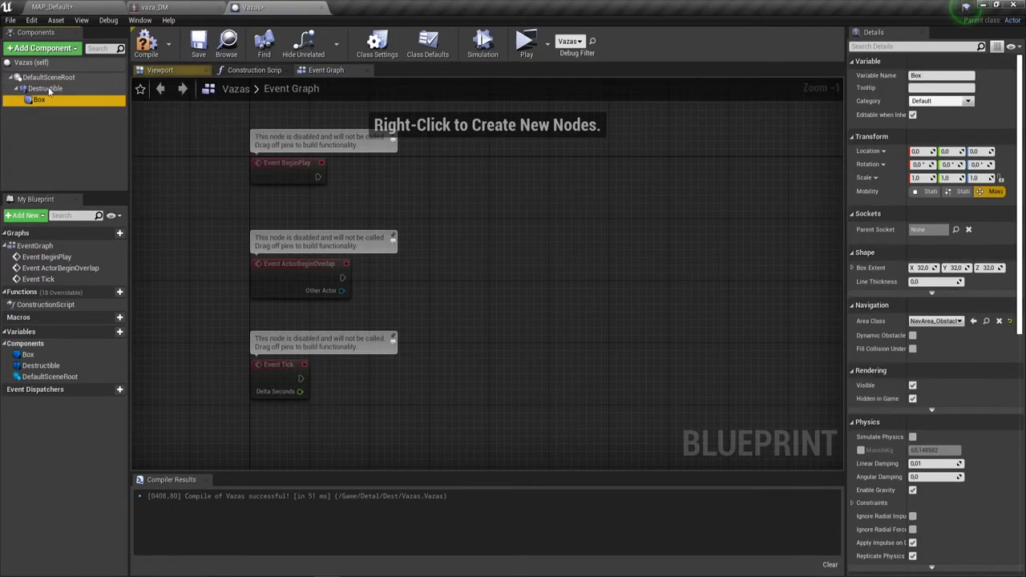
In the Viewport, move the Box along the Y axis to Y 187
left_click(159, 70)
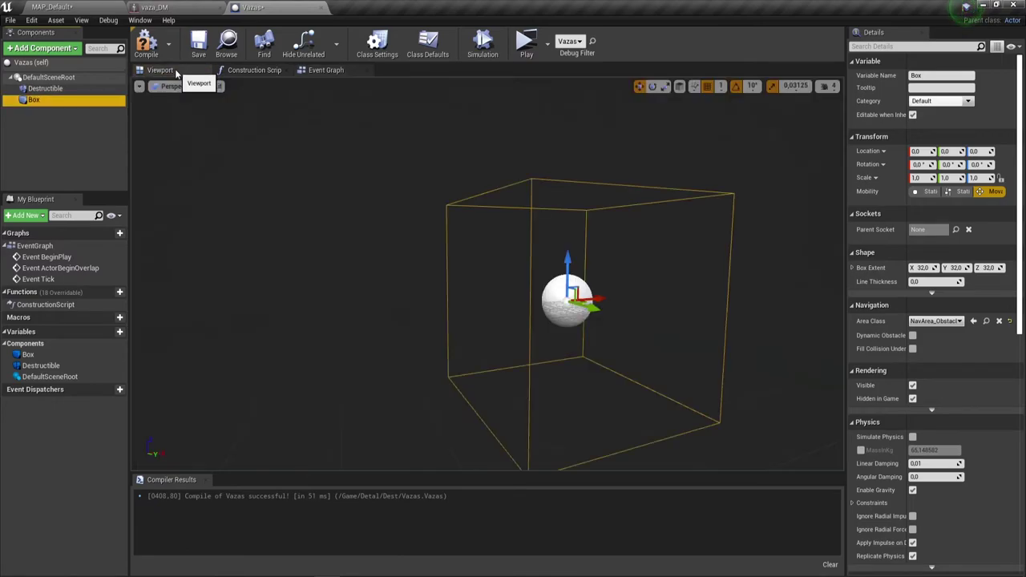
left_click_drag(576, 331, 625, 304)
key("f")
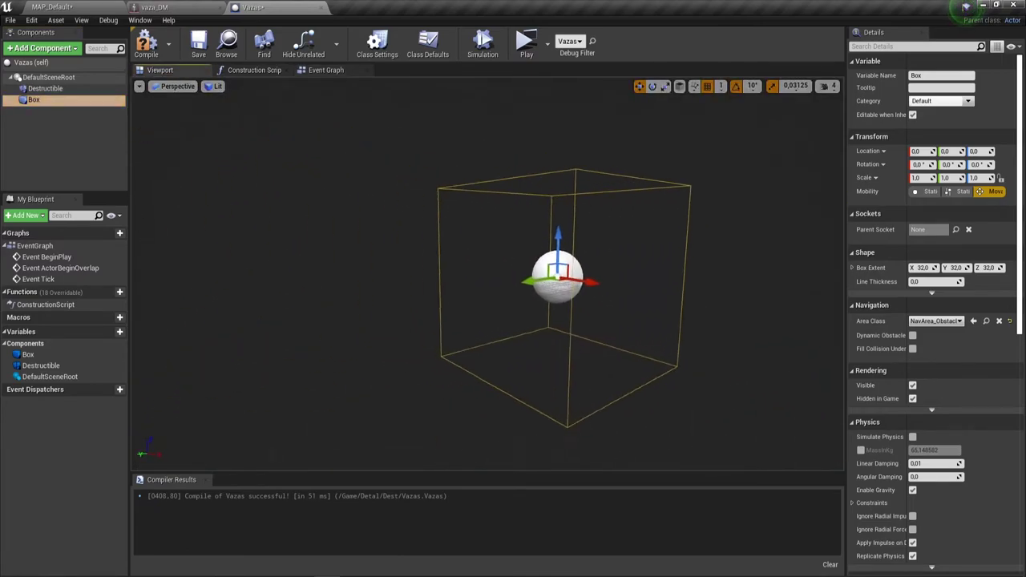
left_click_drag(387, 273, 160, 276)
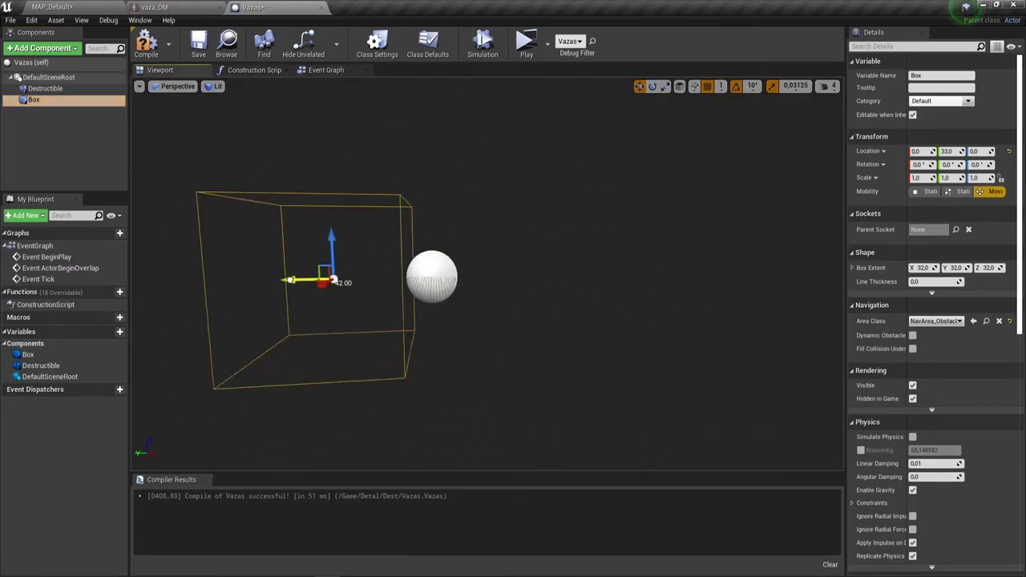
left_click_drag(433, 297, 401, 288)
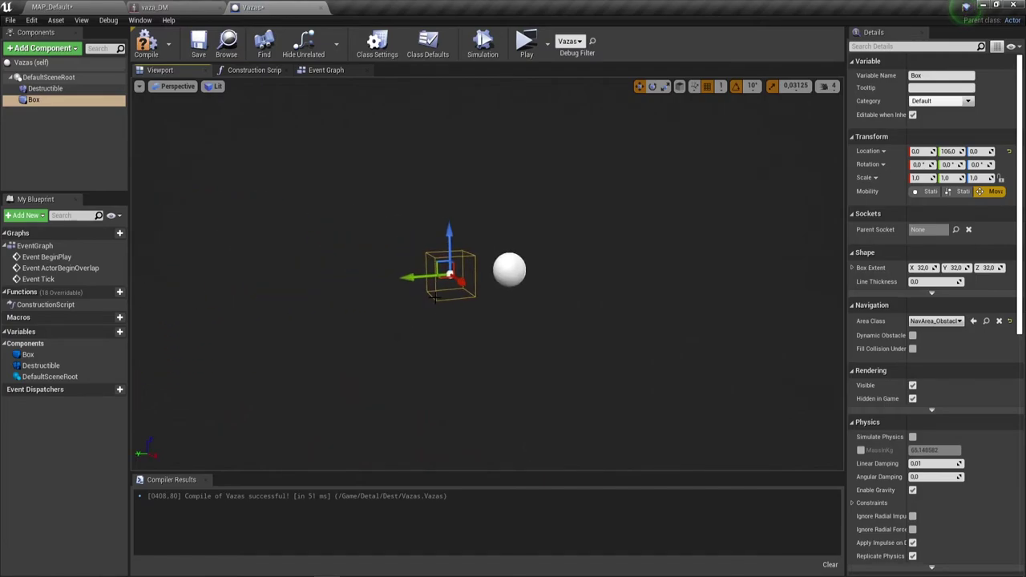
Compile the Blueprint and add an On Component Hit event for Box
left_click(147, 44)
scroll(986, 386, "down", 3)
scroll(985, 385, "down", 3)
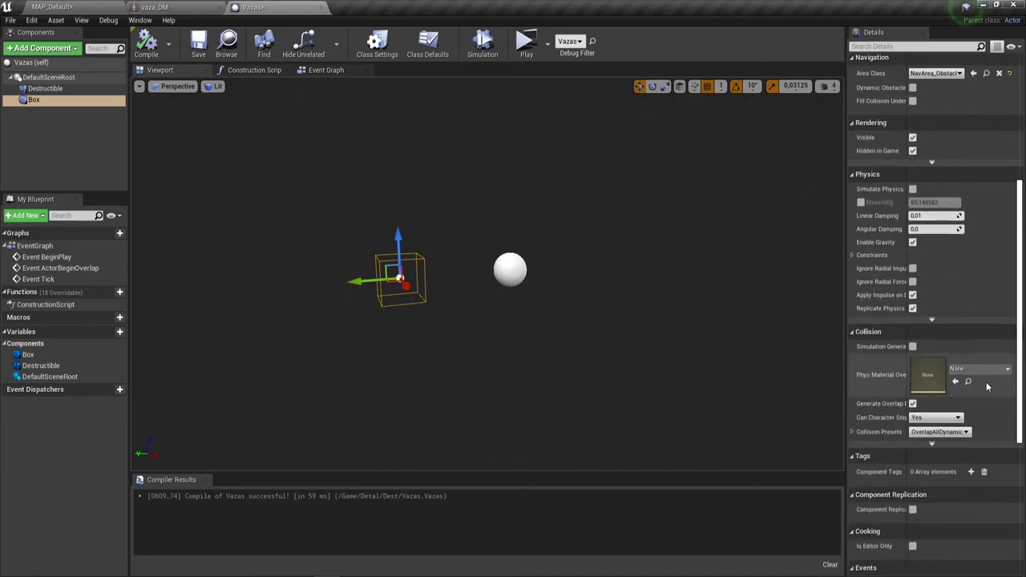
scroll(985, 382, "down", 3)
scroll(985, 381, "down", 2)
left_click(935, 335)
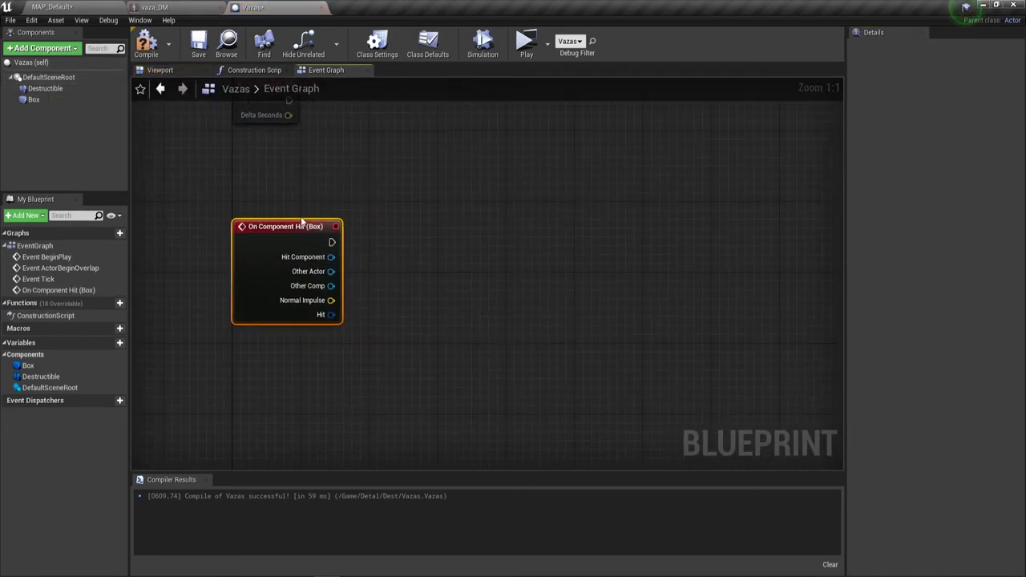
Wire a Print String node after the hit event, replace its Hello text, and recompile
left_click_drag(438, 233, 444, 230)
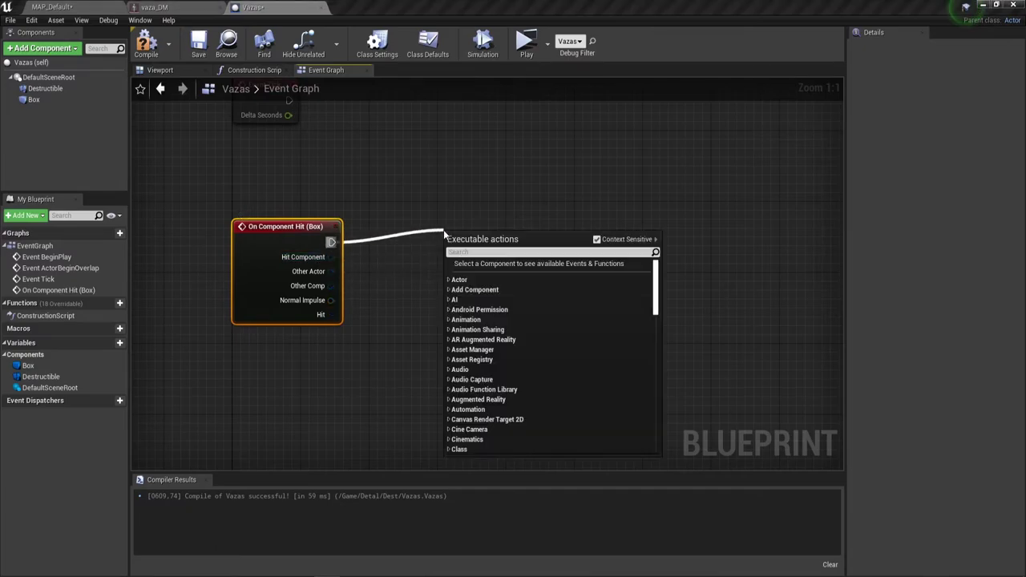
type("pri")
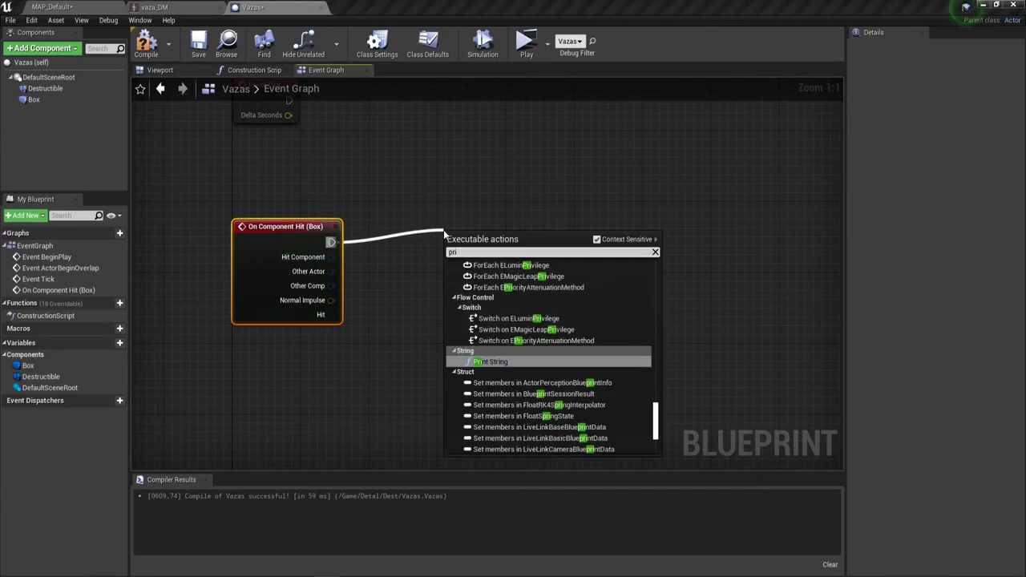
key("Return")
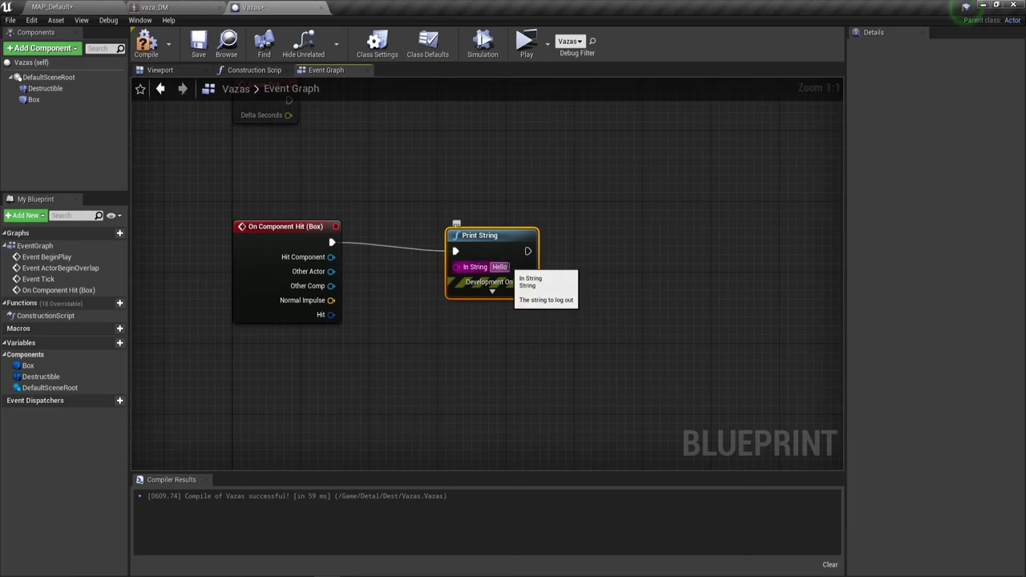
key("BackSpace")
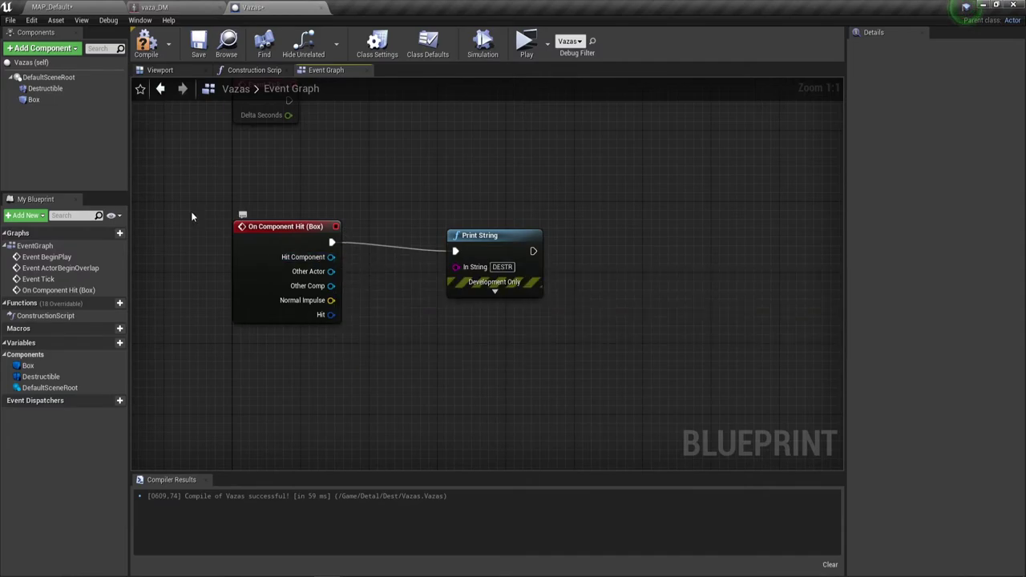
left_click(147, 42)
Turn off Hidden in Game for the Box component and compile Vazas
left_click(34, 100)
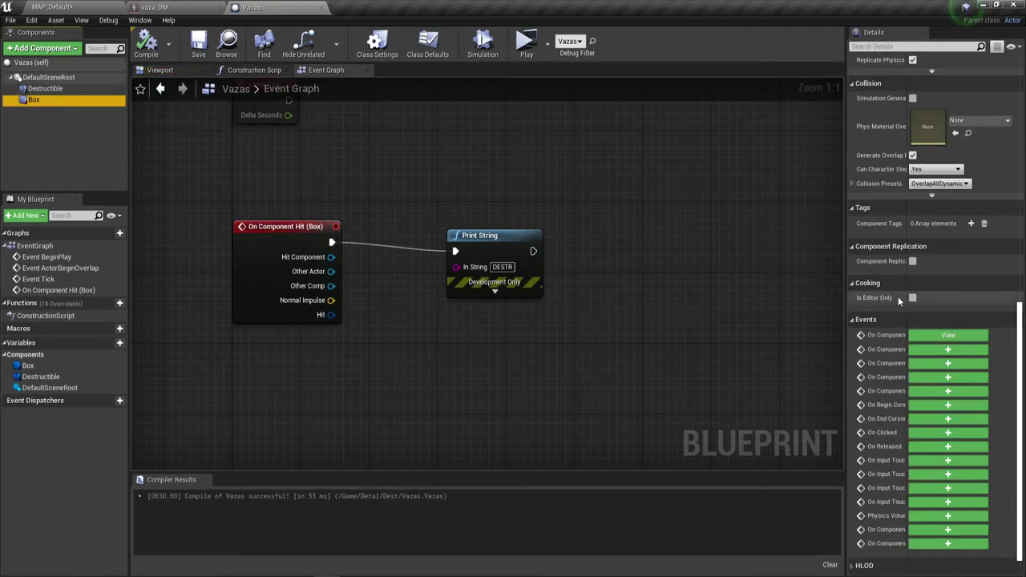
scroll(910, 299, "up", 2)
scroll(909, 298, "up", 2)
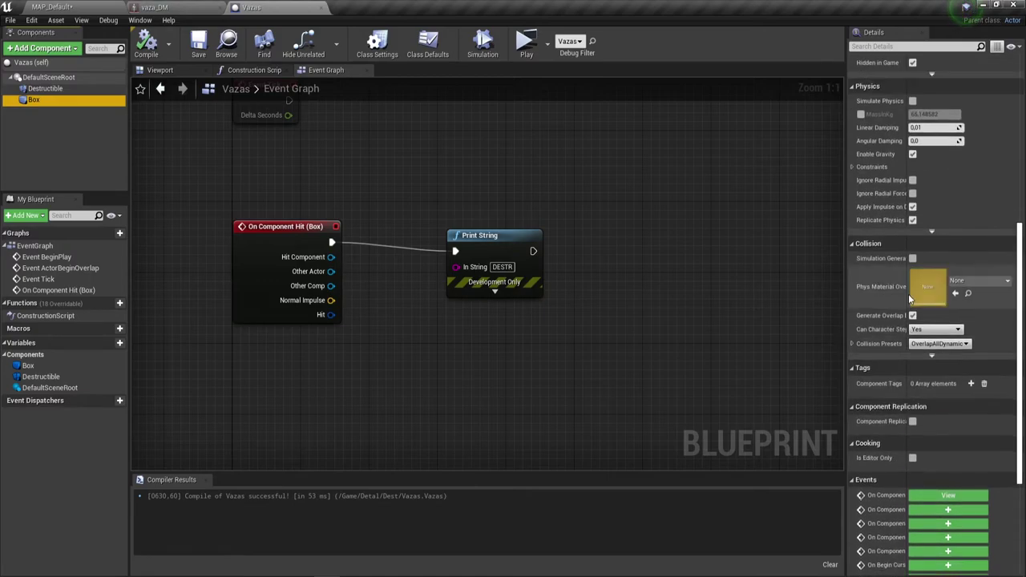
scroll(908, 294, "up", 2)
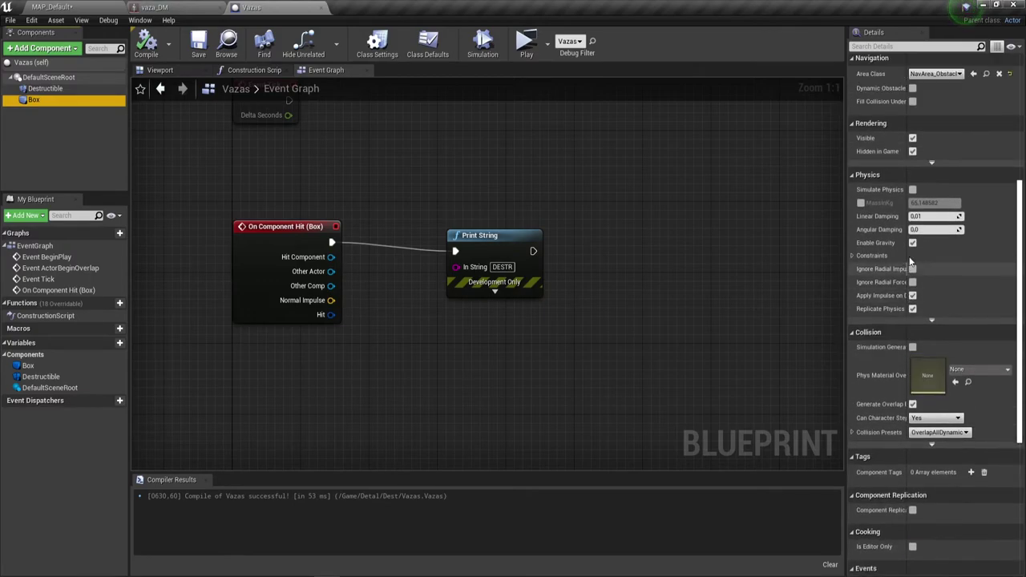
left_click(912, 152)
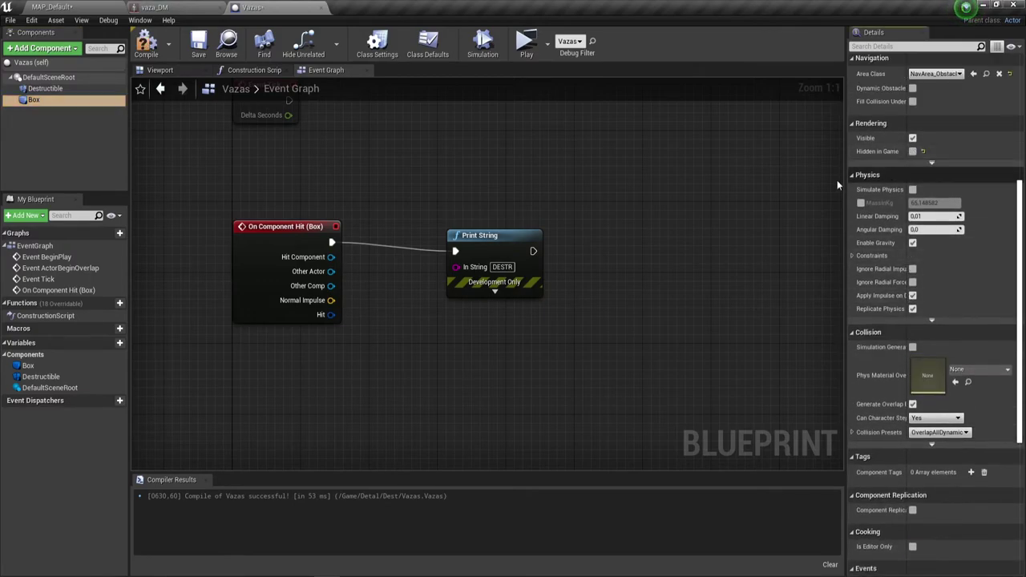
left_click(147, 42)
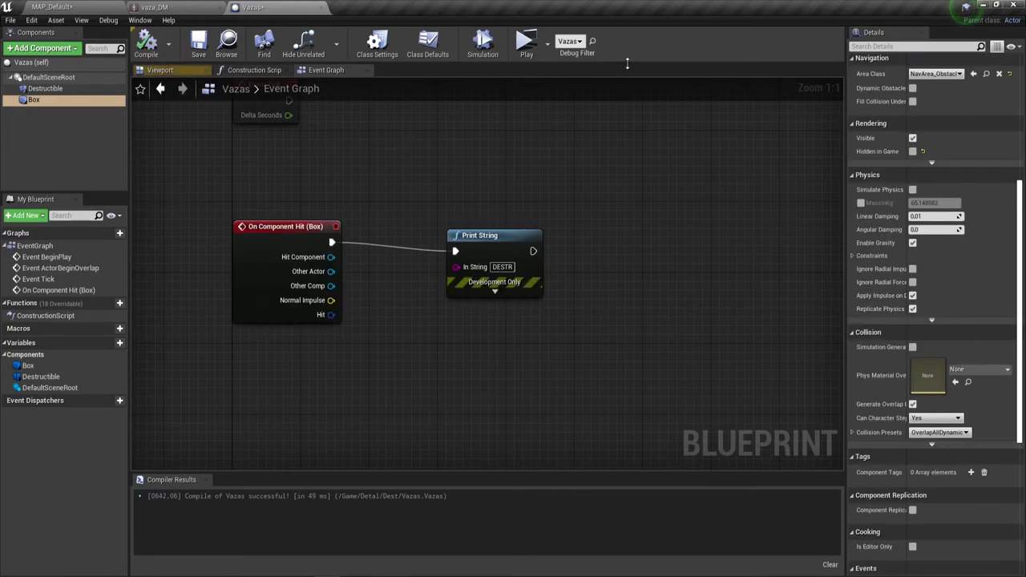
Play-test a new game, walk into the vase to smash it, then return to the Blueprint viewport
left_click(528, 43)
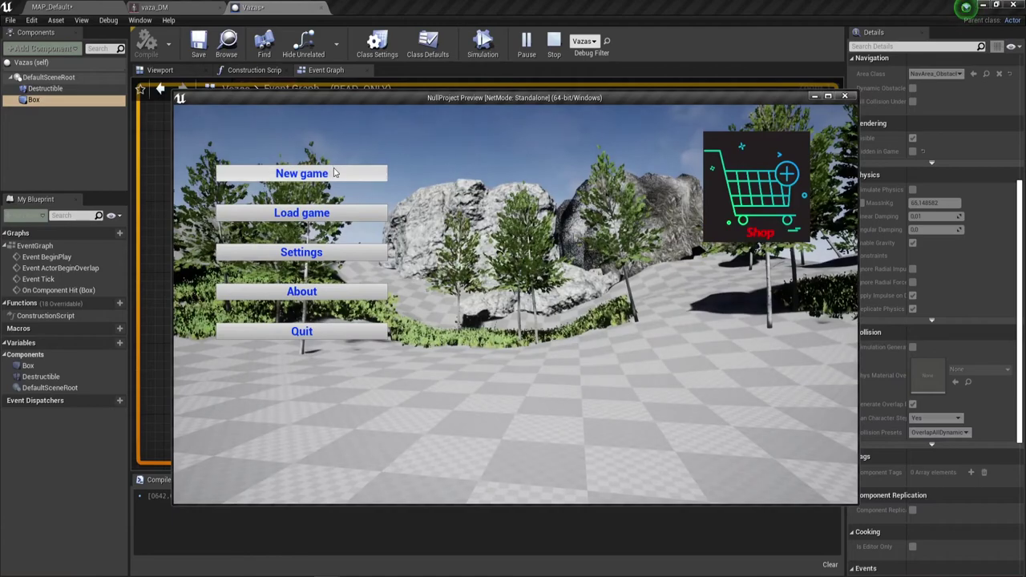
left_click(335, 173)
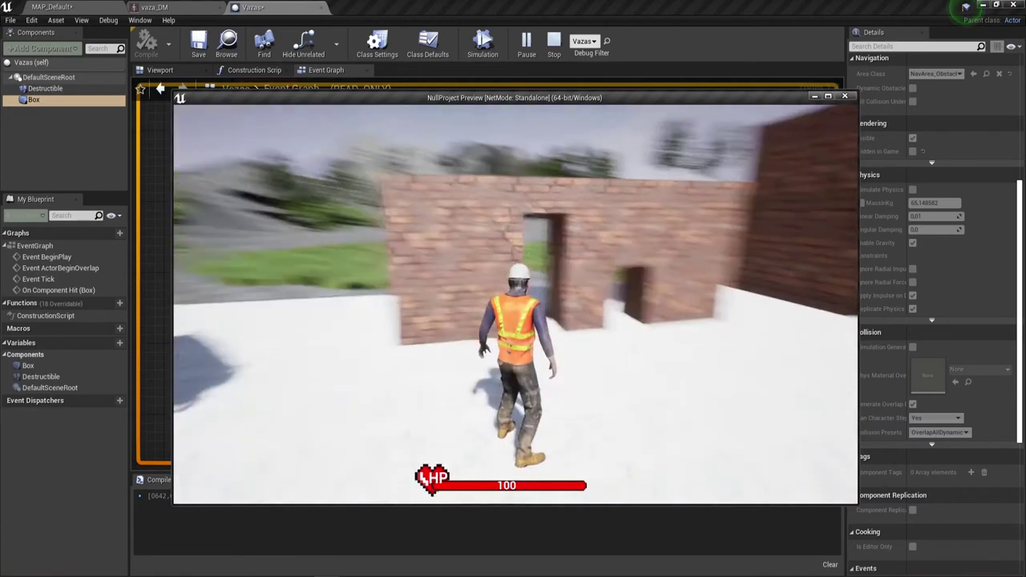
key("w")
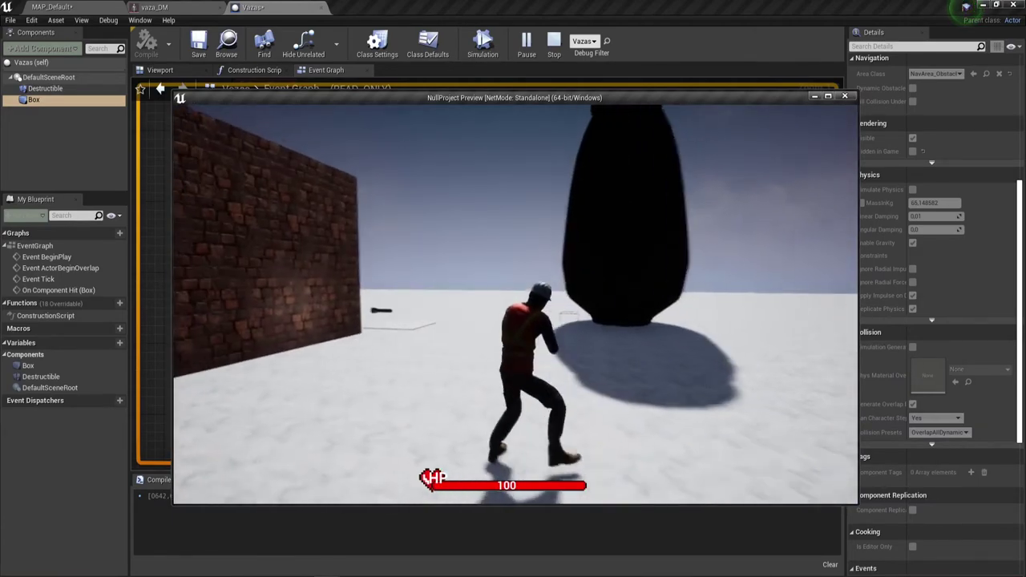
key("w")
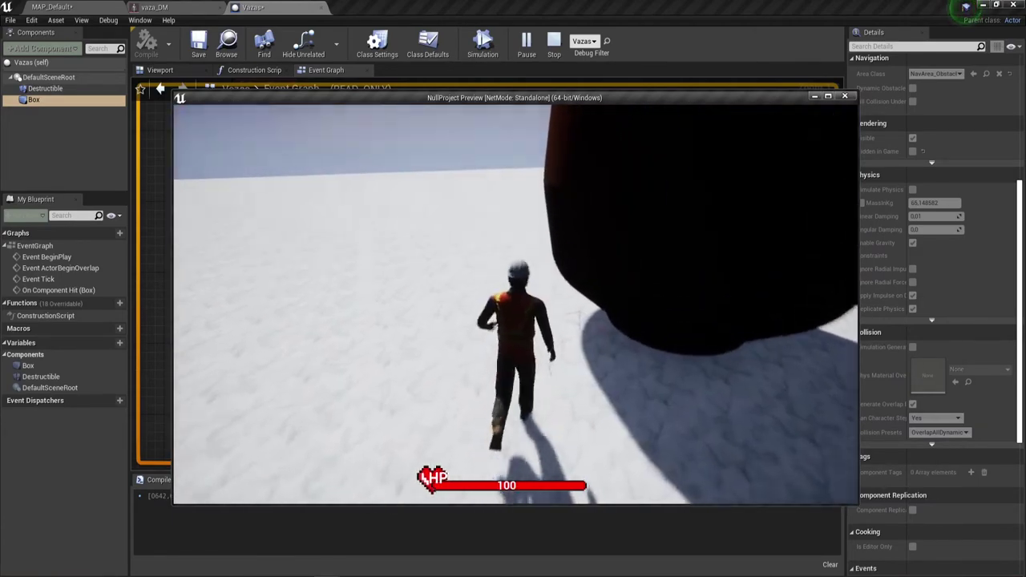
key("w")
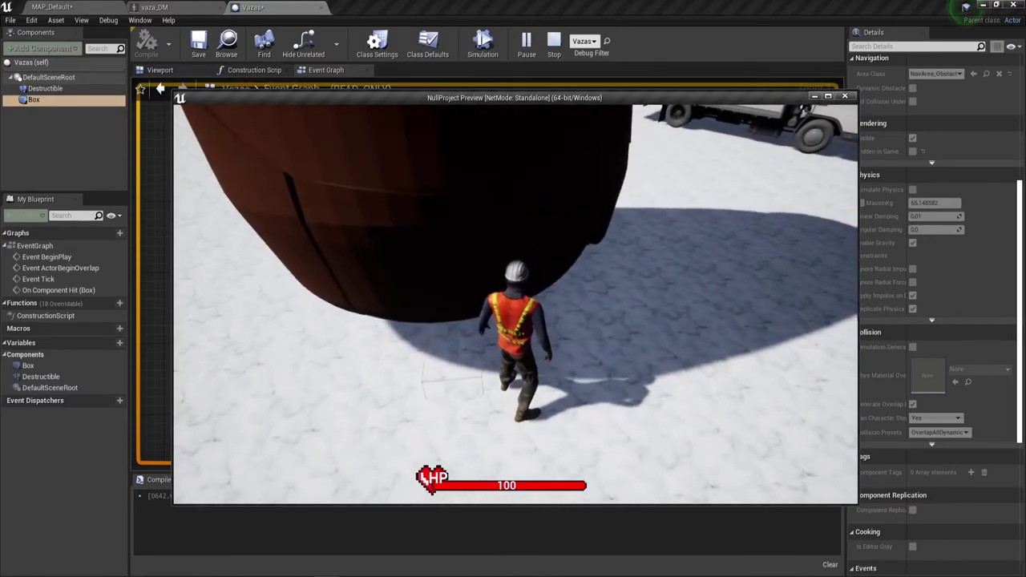
key("w")
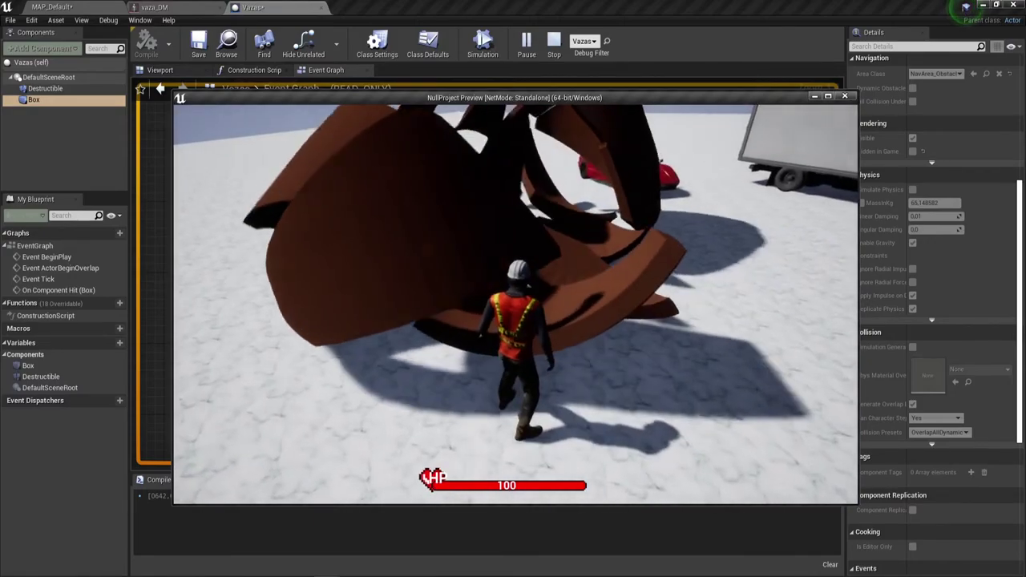
key("Escape")
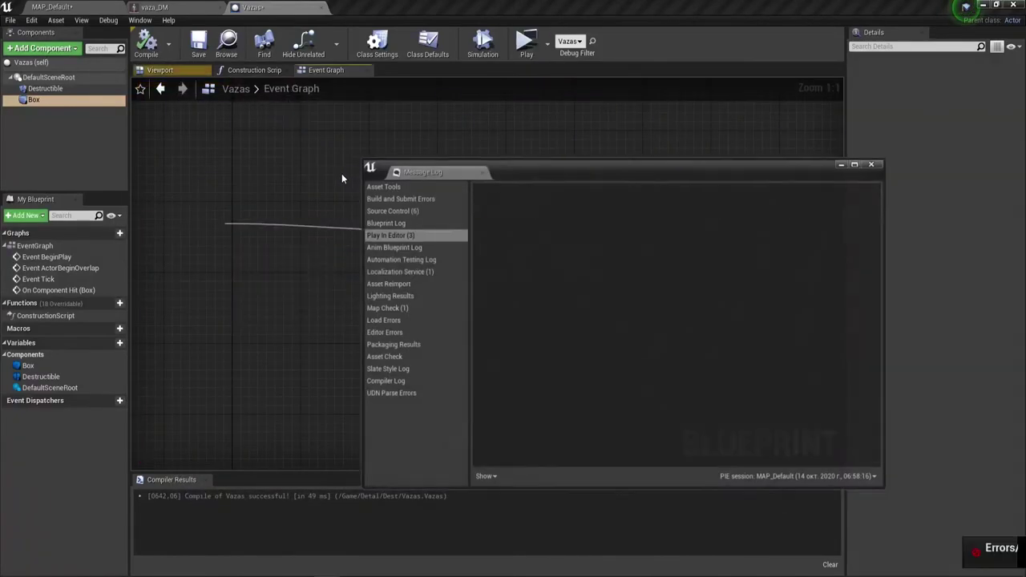
left_click(212, 70)
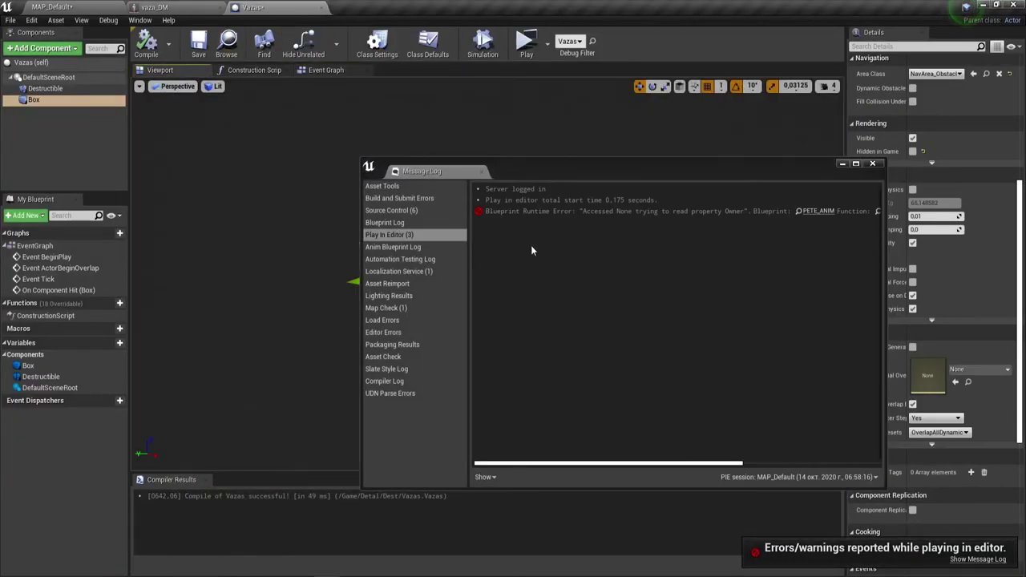
left_click(880, 164)
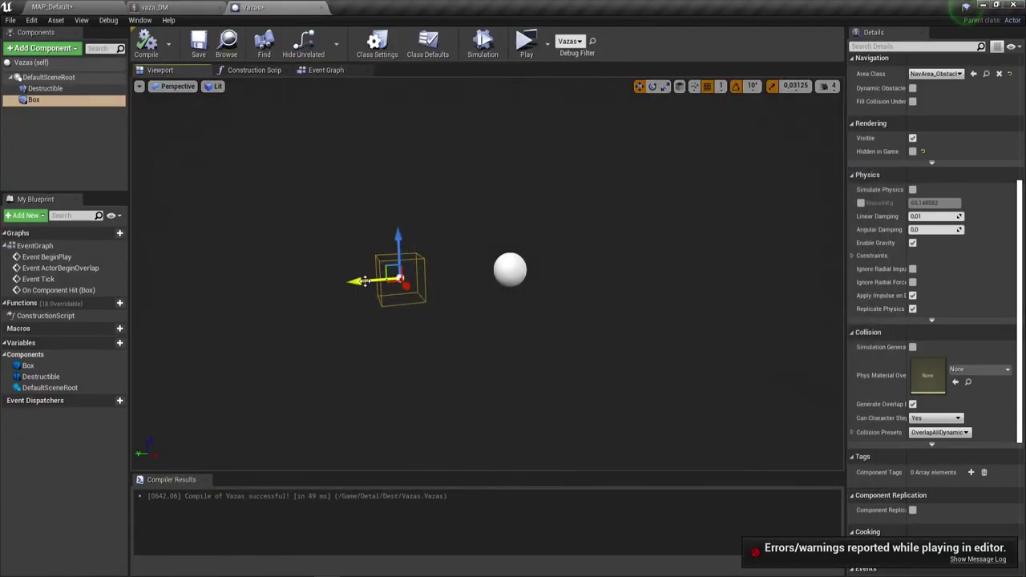
Play-test again, walking around the vase without breaking it, then stop and dismiss the Message Log
left_click(526, 47)
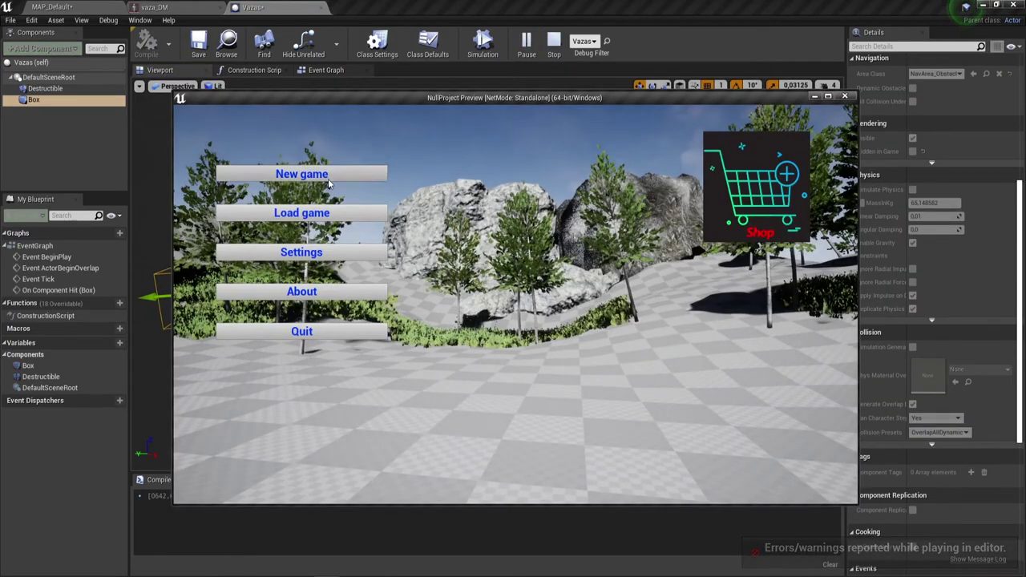
left_click(297, 177)
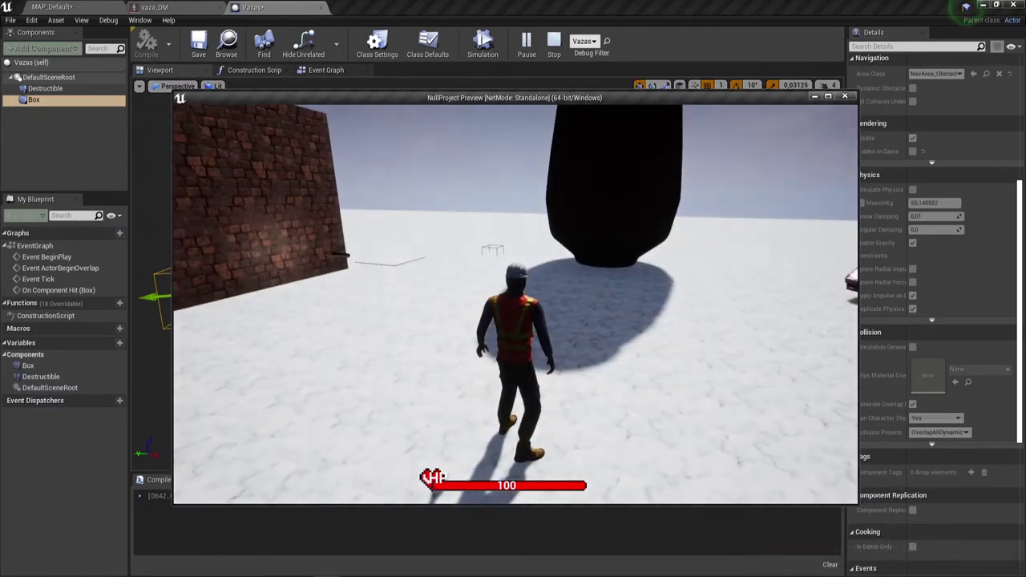
key("w")
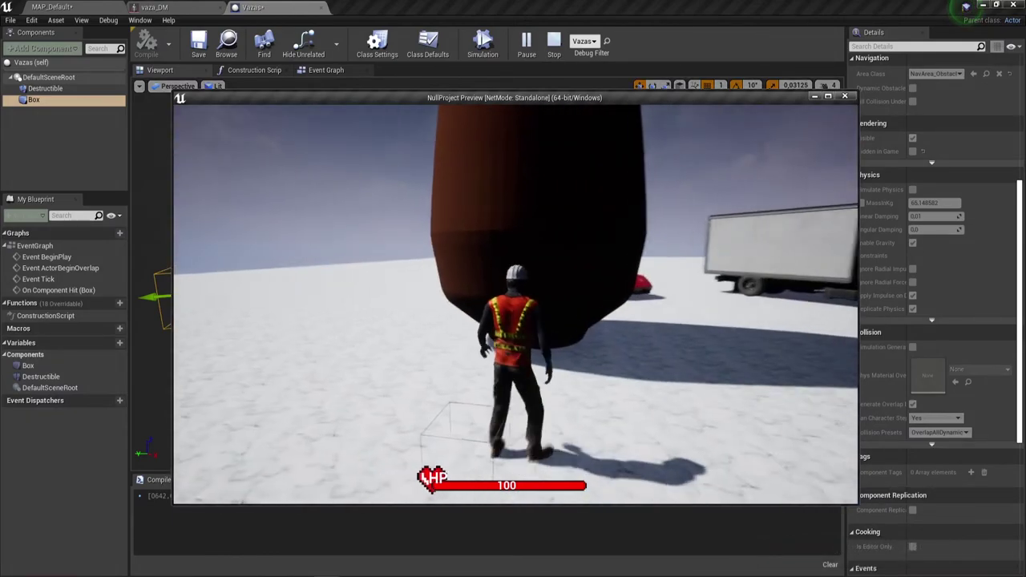
key("a")
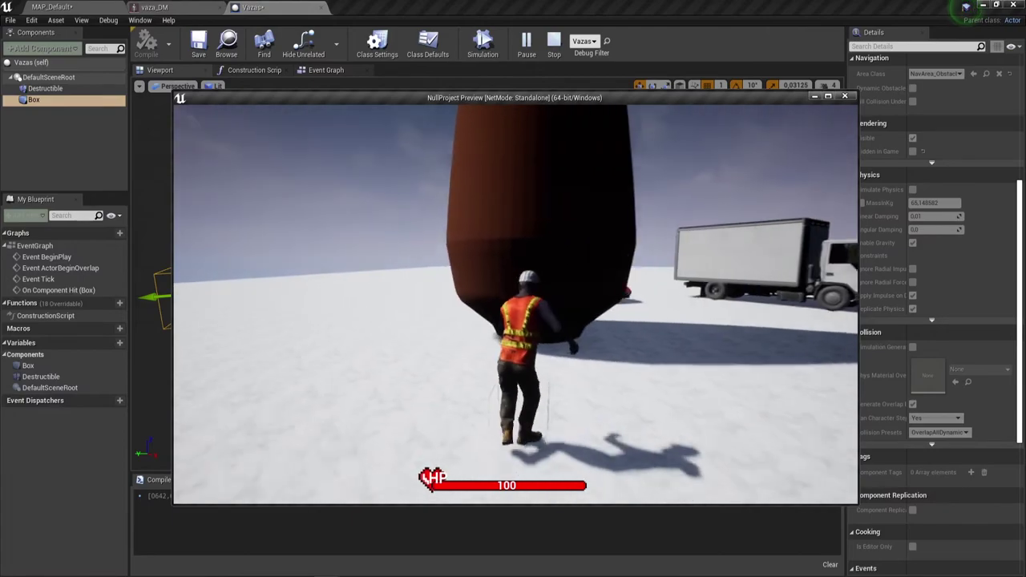
key("a")
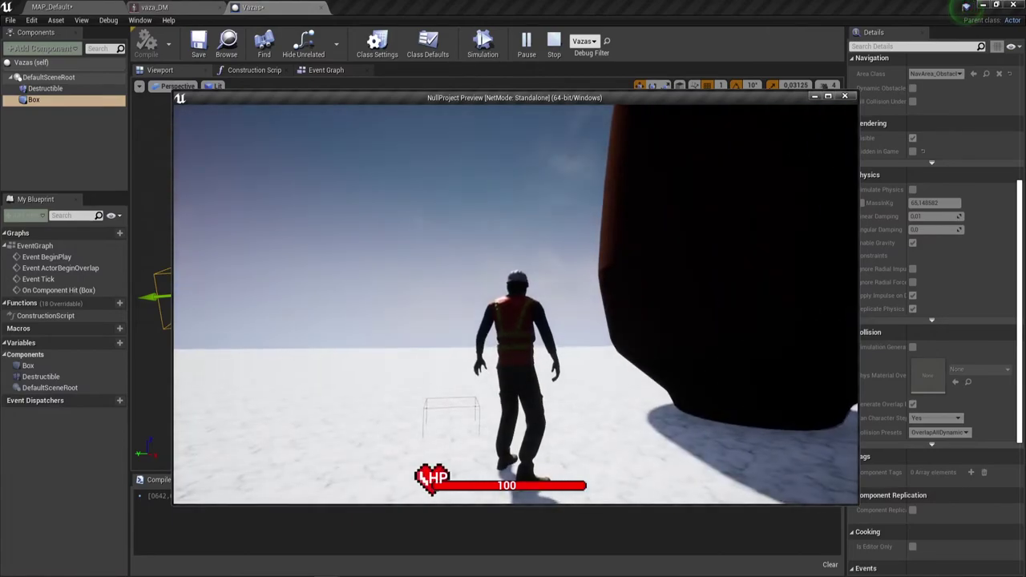
key("w")
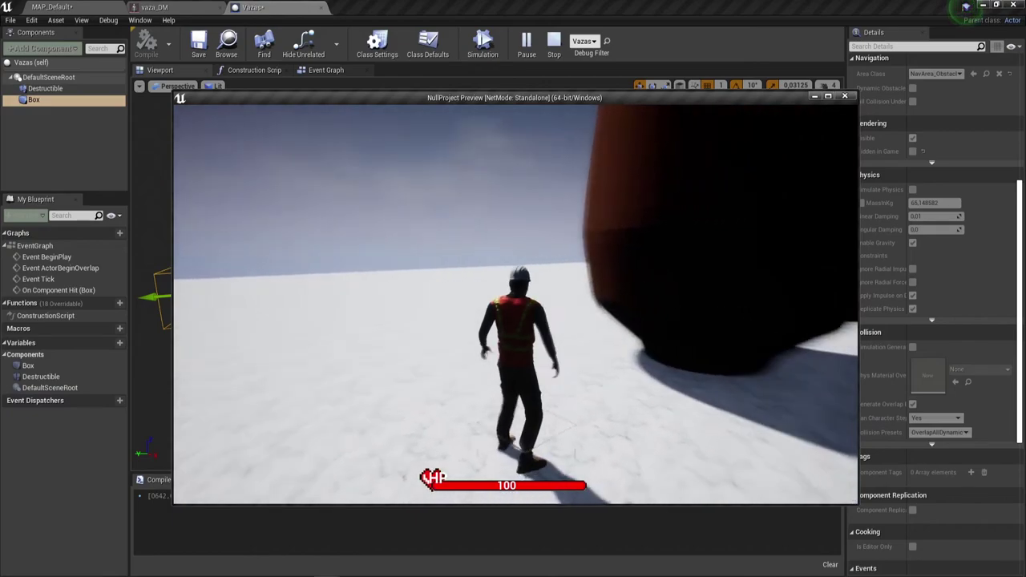
key("Escape")
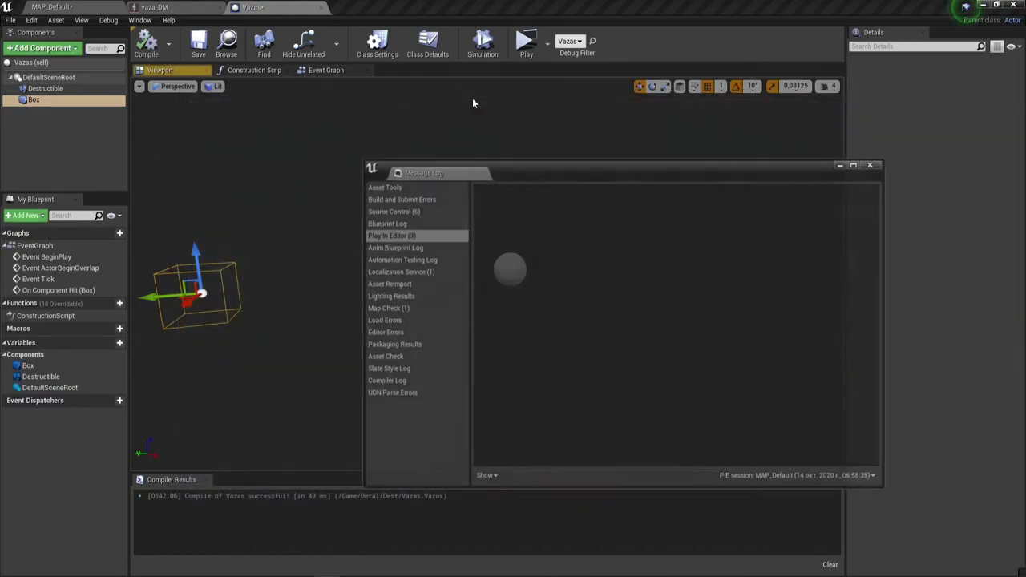
left_click(873, 165)
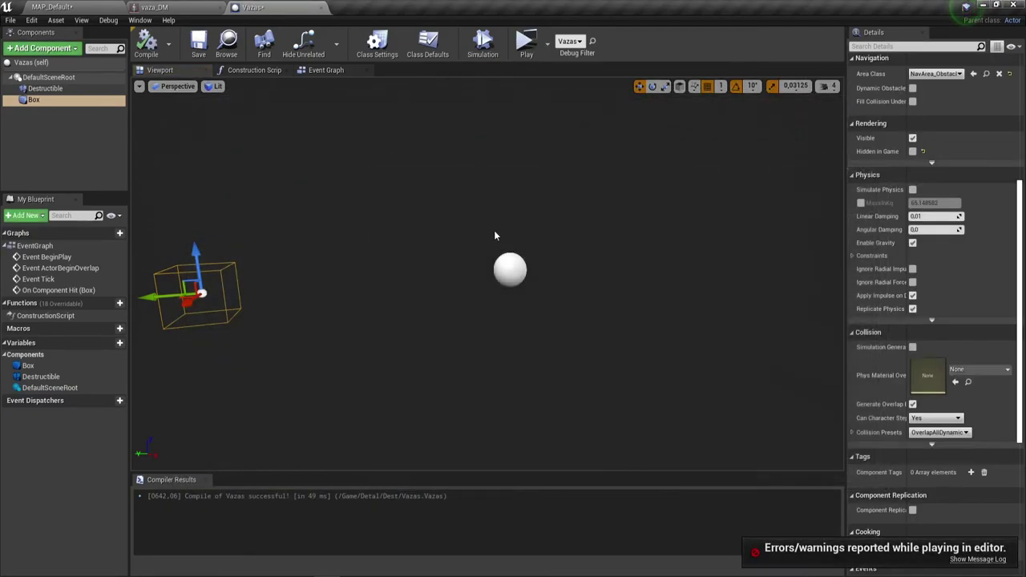
In the Event Graph, add a Cast To MyPlayer node fed by the hit event's Other Actor
left_click(325, 70)
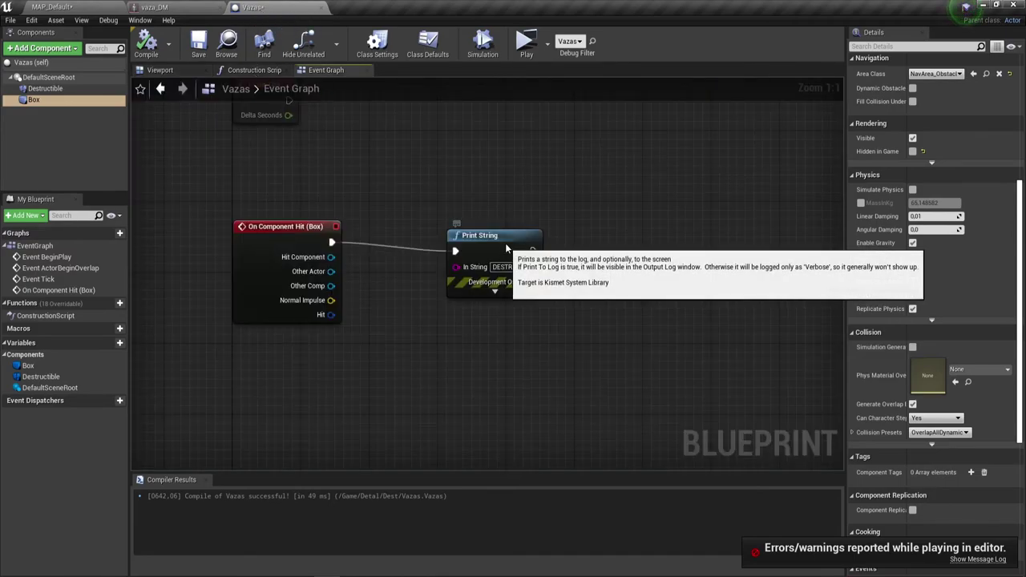
left_click_drag(504, 243, 691, 216)
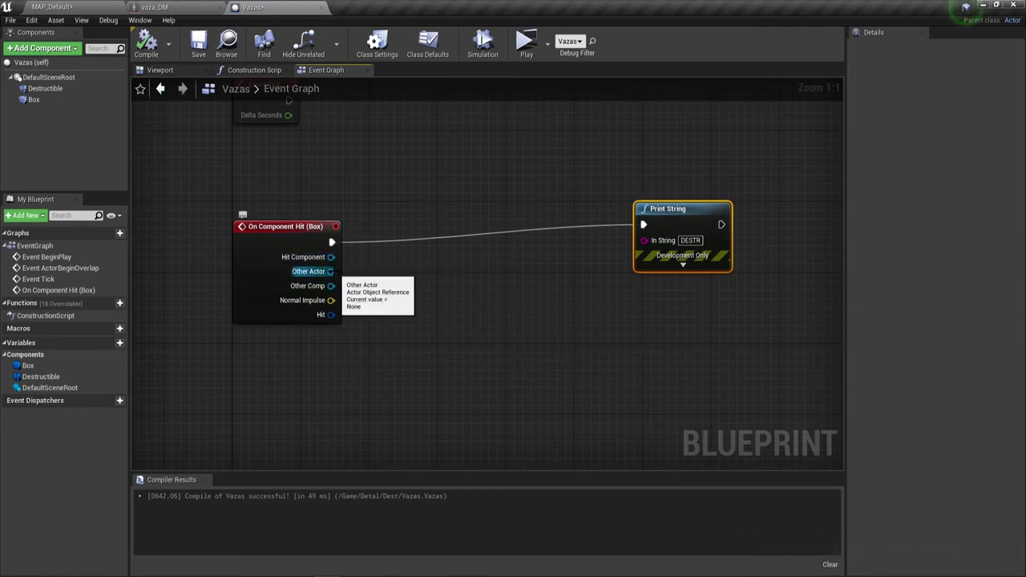
left_click_drag(330, 271, 393, 258)
type("cast")
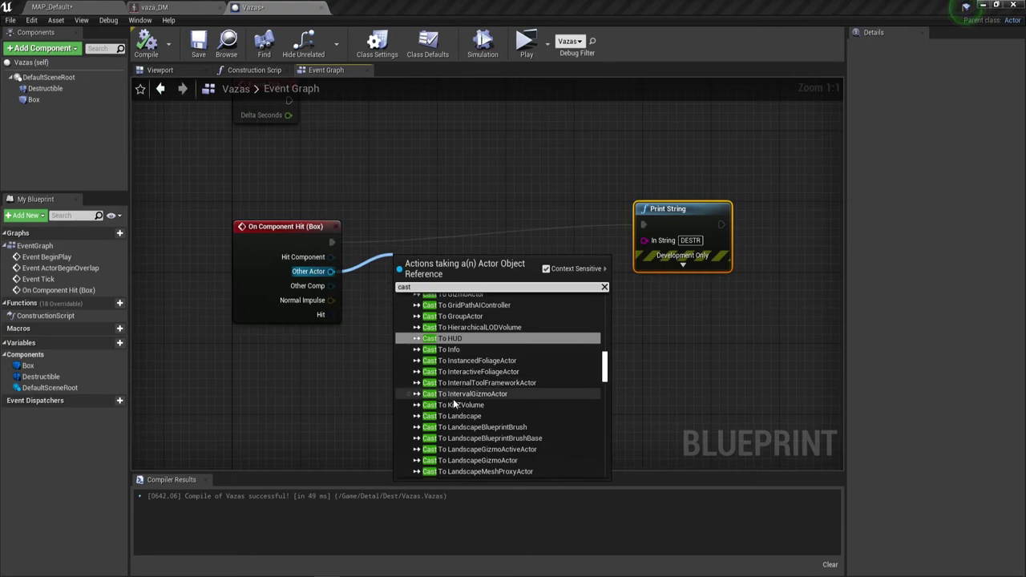
scroll(469, 418, "down", 5)
scroll(471, 421, "down", 2)
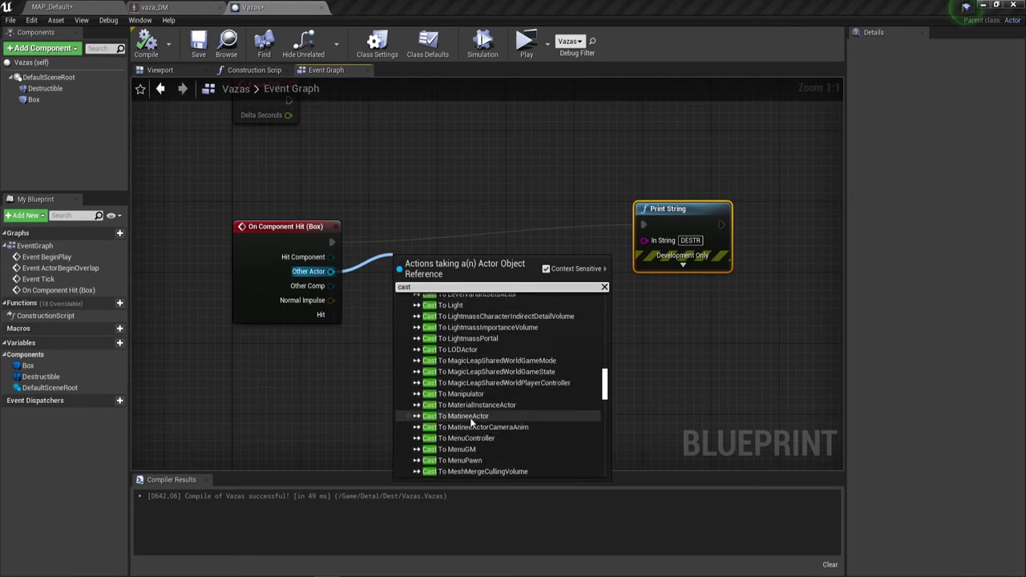
scroll(471, 420, "down", 2)
scroll(471, 420, "down", 2)
type("to")
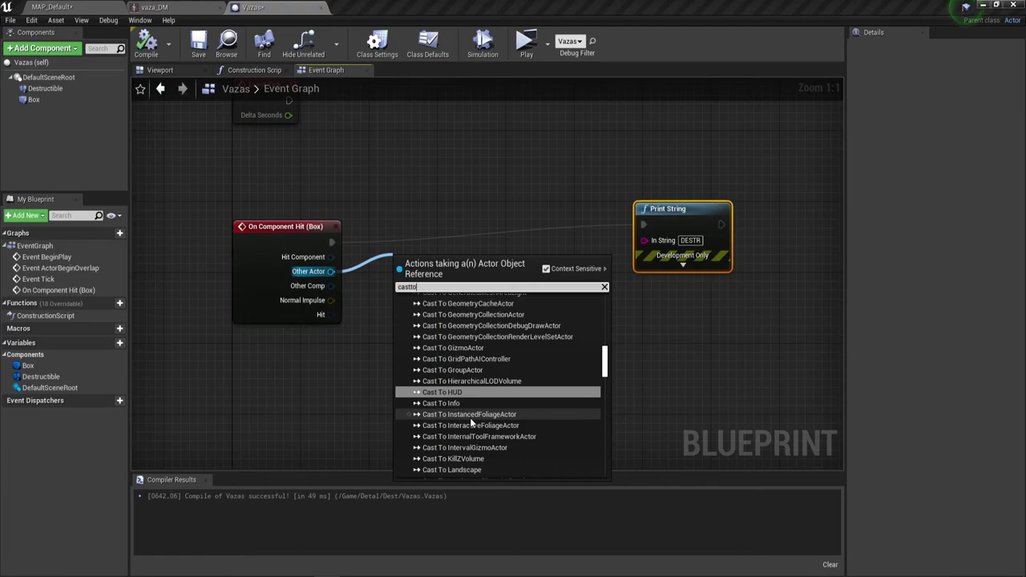
type(" pl")
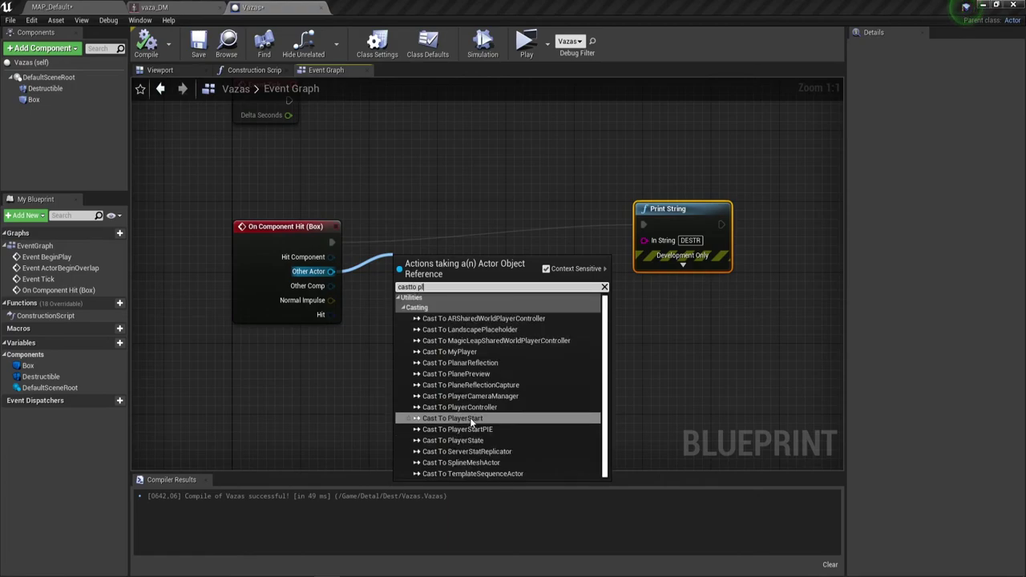
left_click(465, 352)
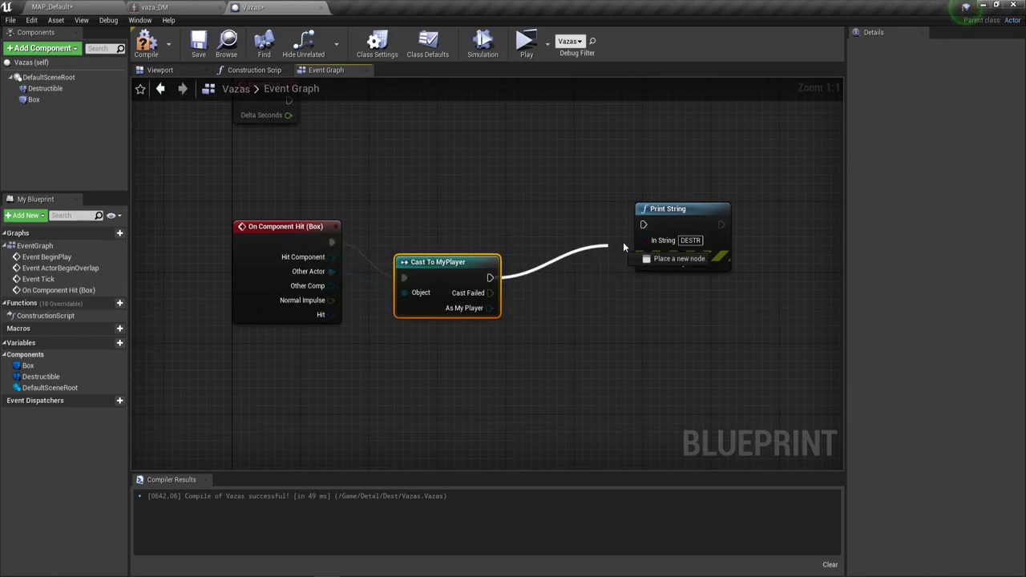
Wire the cast into Print String so it prints the player's display name
left_click_drag(489, 277, 644, 225)
left_click_drag(456, 271, 442, 229)
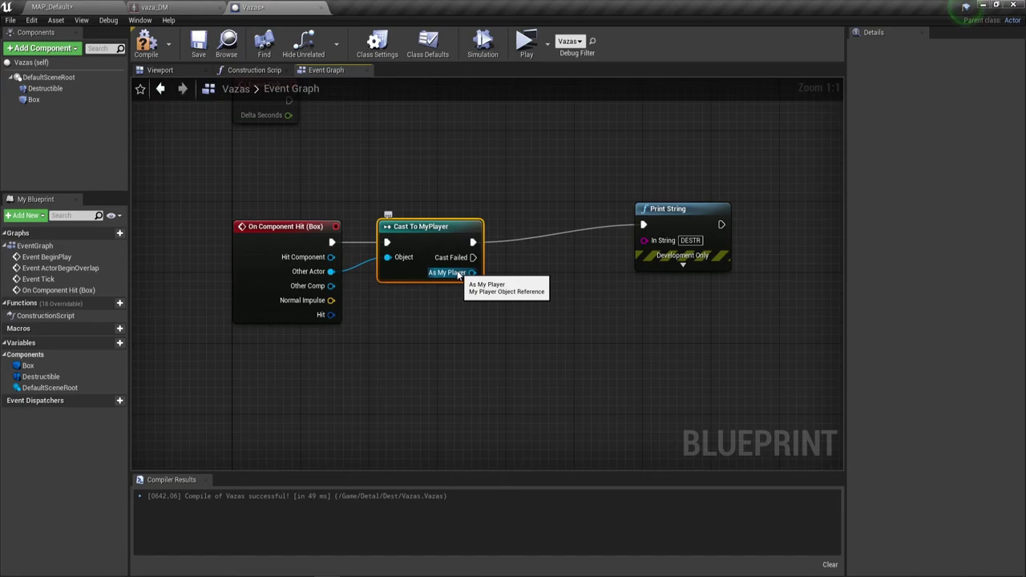
left_click_drag(471, 273, 645, 239)
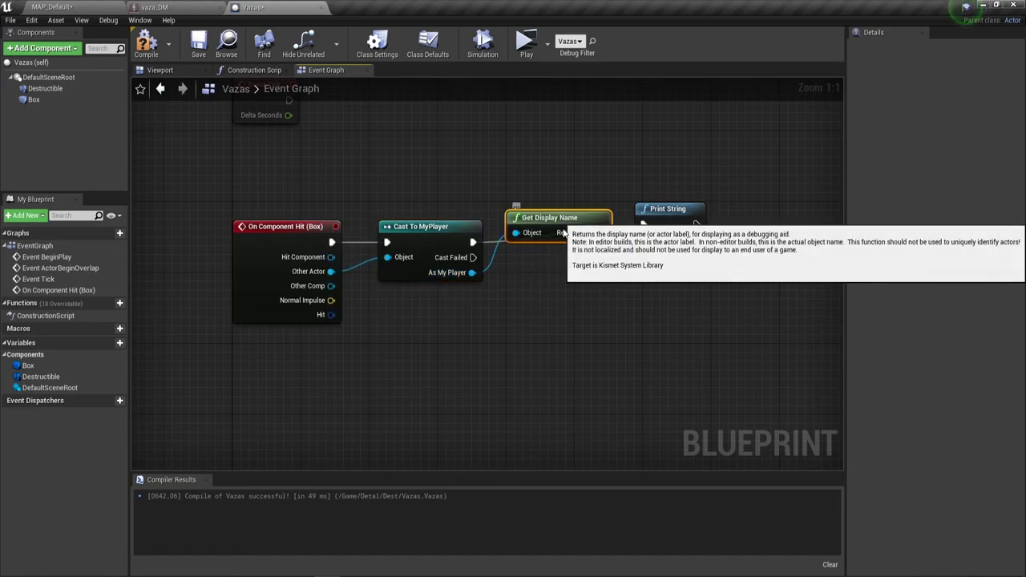
left_click_drag(565, 232, 570, 271)
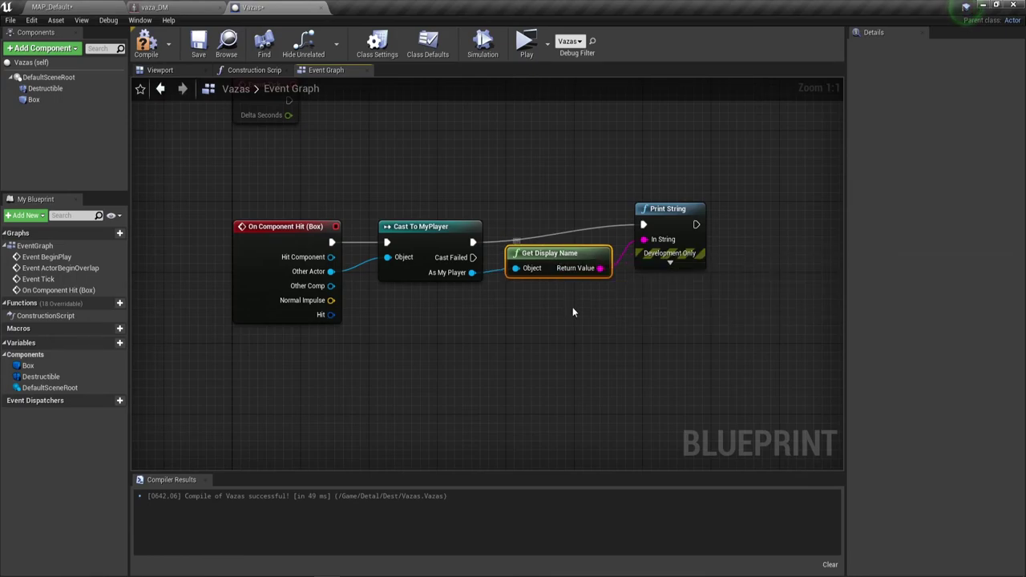
Compile Vazas, start a new game, walk the character into the vase, and stop the test
left_click(147, 41)
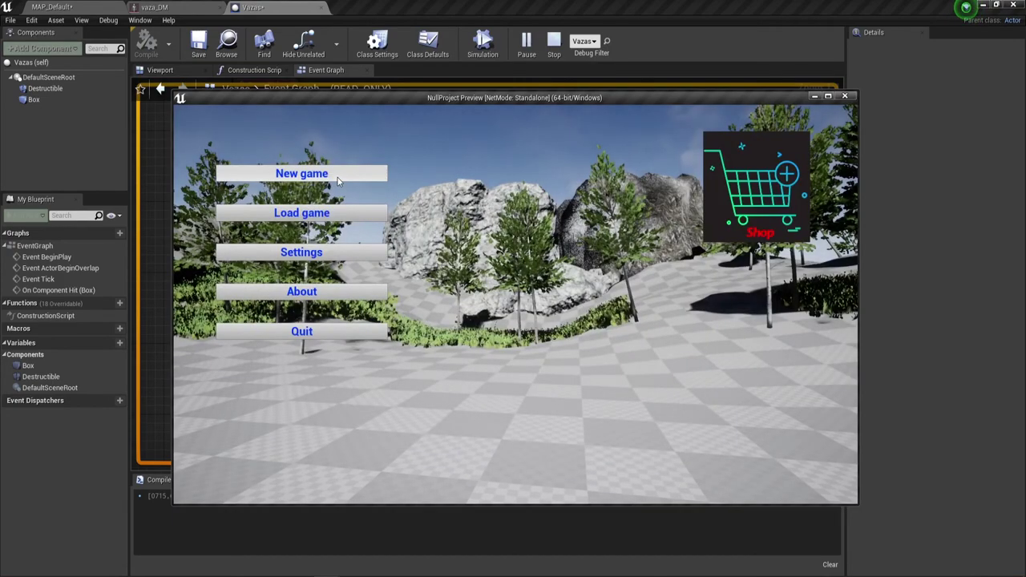
left_click(301, 178)
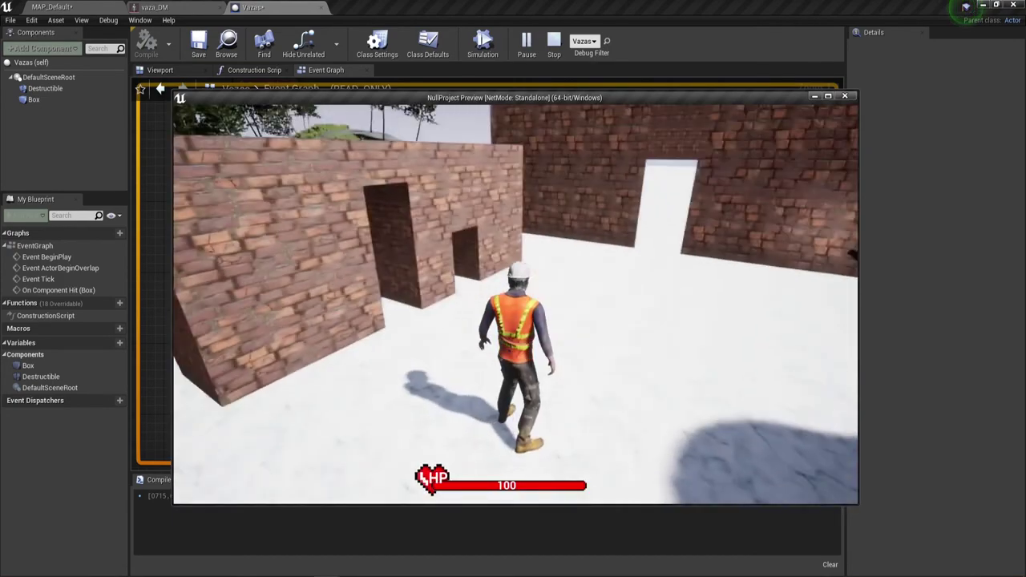
key("w")
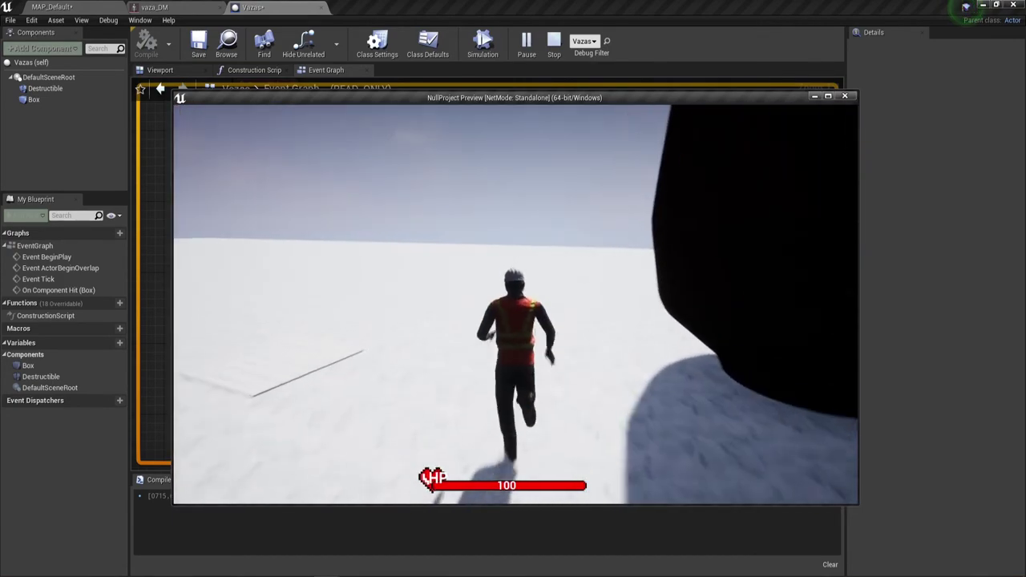
key("w")
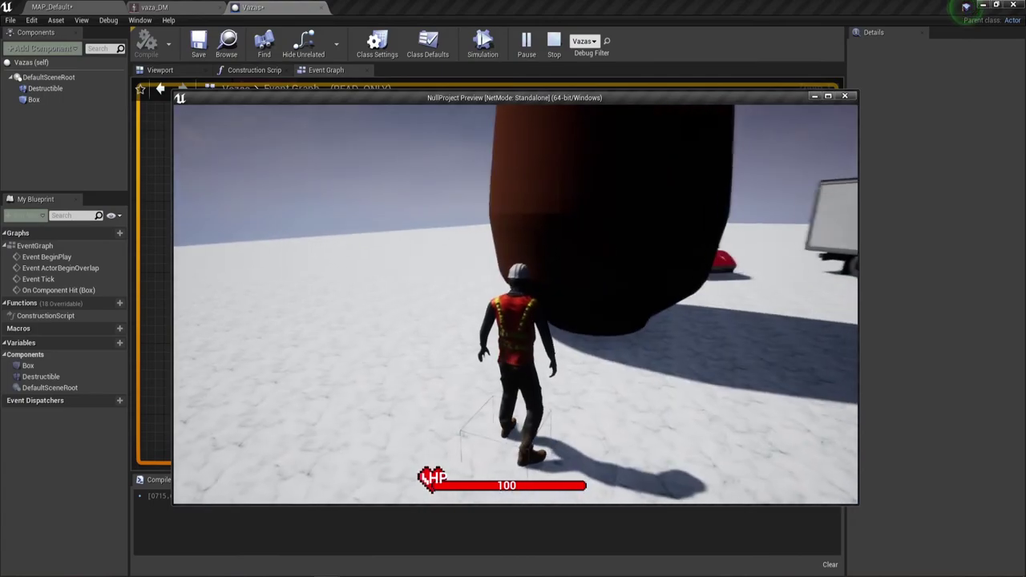
key("w")
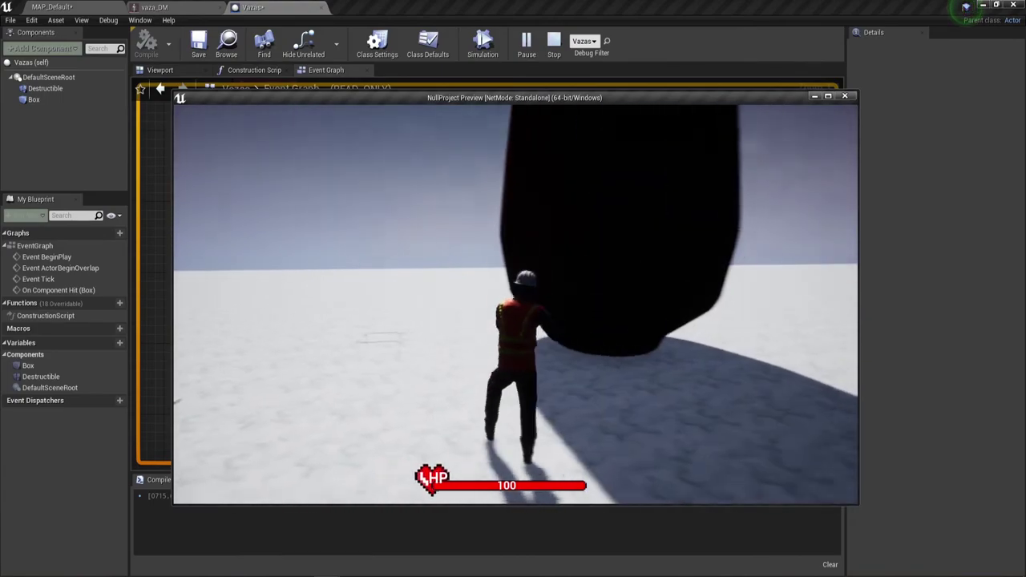
key("Escape")
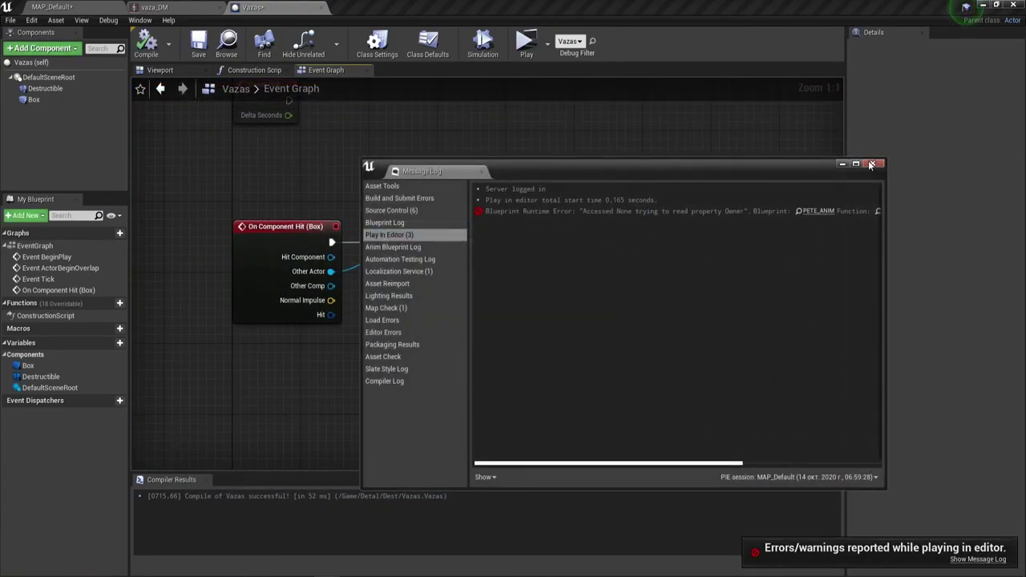
Delete the Cast To MyPlayer, Get Display Name, Print String and On Component Hit (Box) nodes
left_click(871, 166)
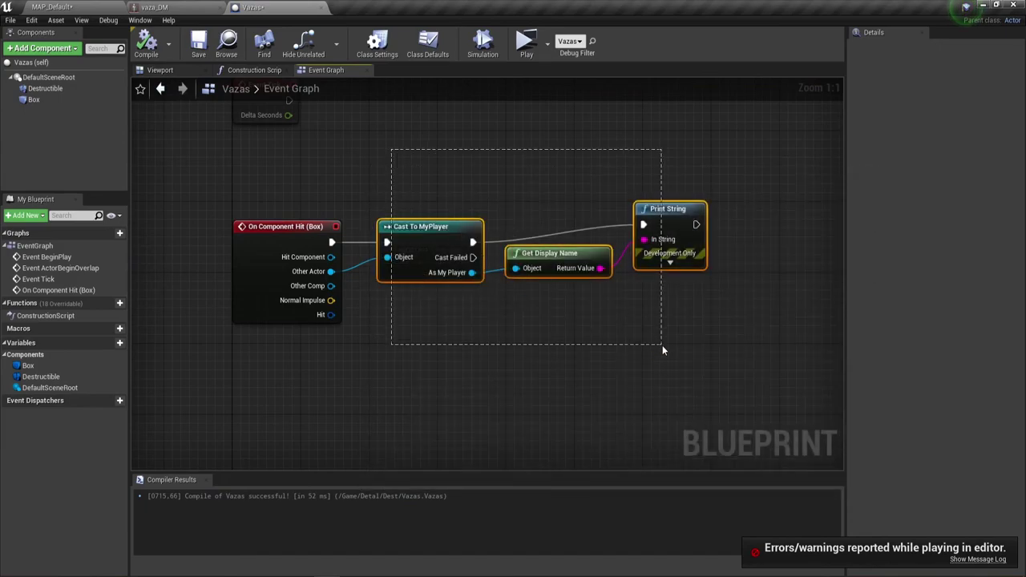
left_click_drag(662, 345, 662, 345)
key("Delete")
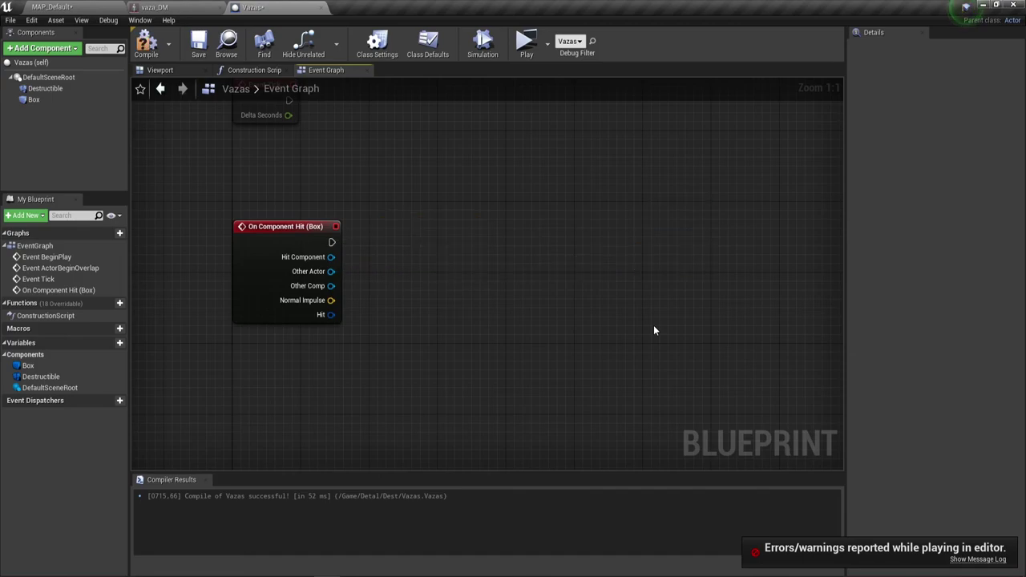
left_click(318, 228)
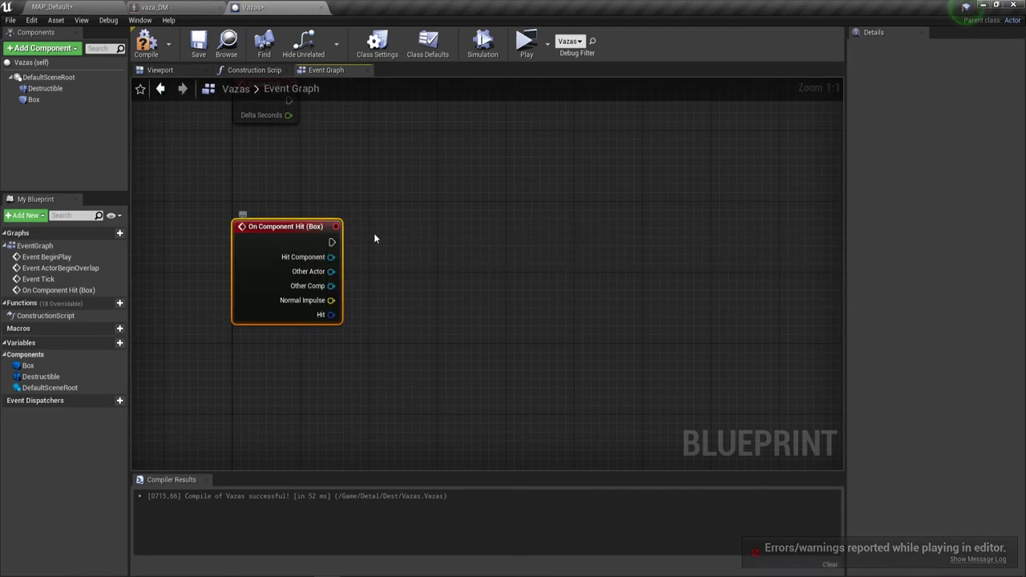
key("Delete")
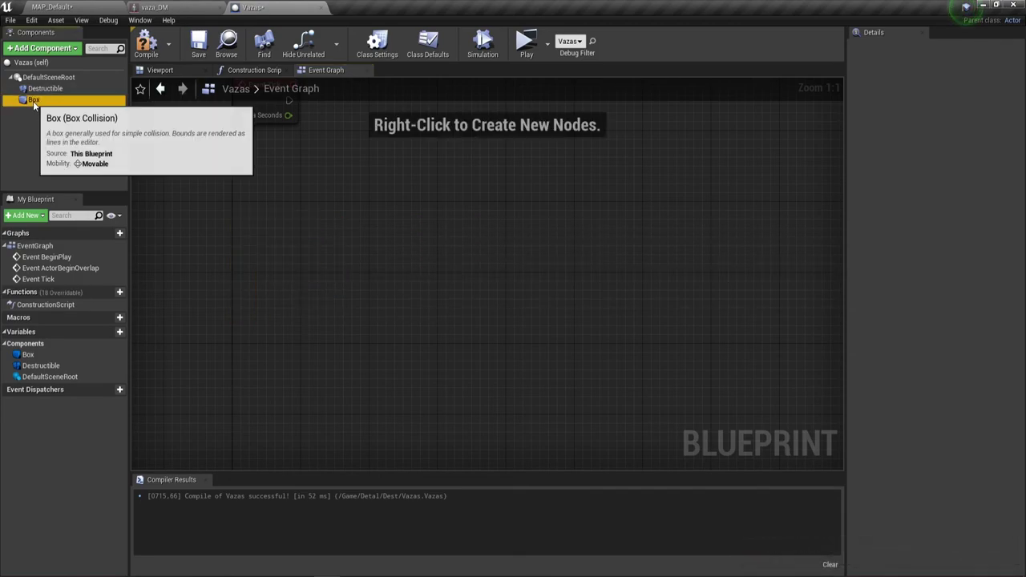
Add an On Component Begin Overlap event for the Box component
left_click(32, 99)
scroll(964, 403, "down", 3)
scroll(962, 403, "down", 2)
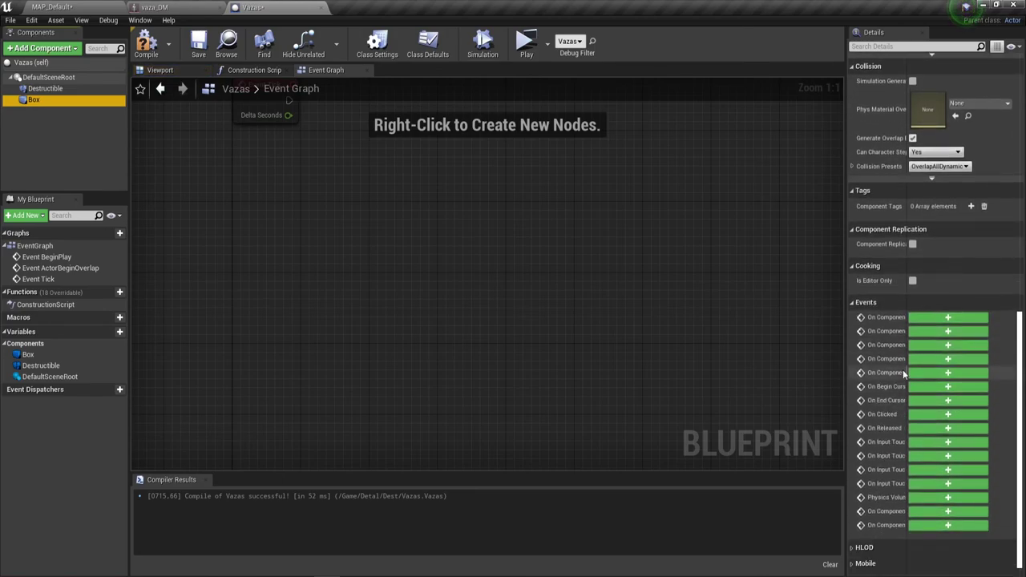
left_click_drag(844, 331, 714, 332)
left_click(851, 335)
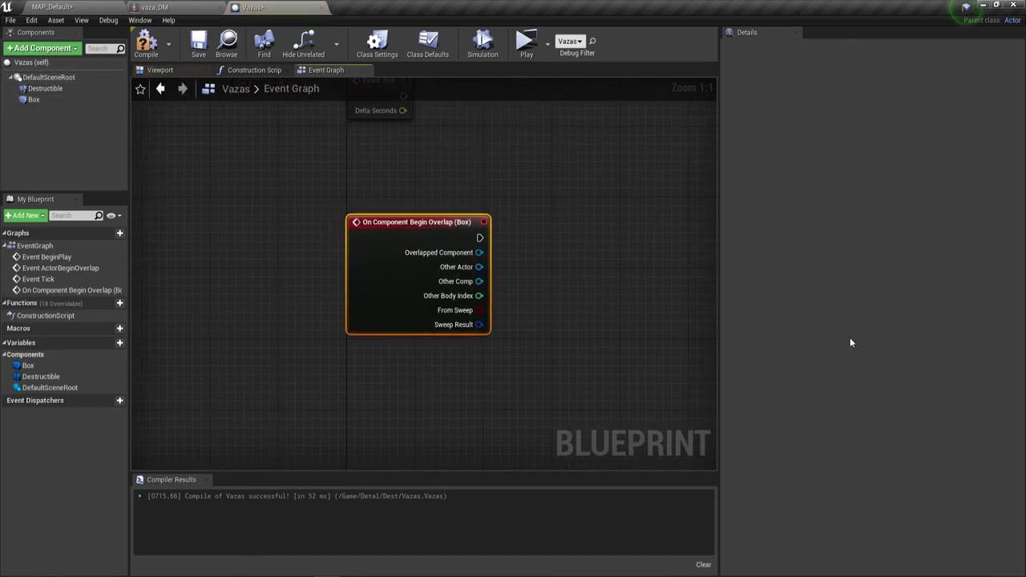
Connect a Print String node printing DEST to the Begin Overlap event
right_click_drag(447, 249, 358, 252)
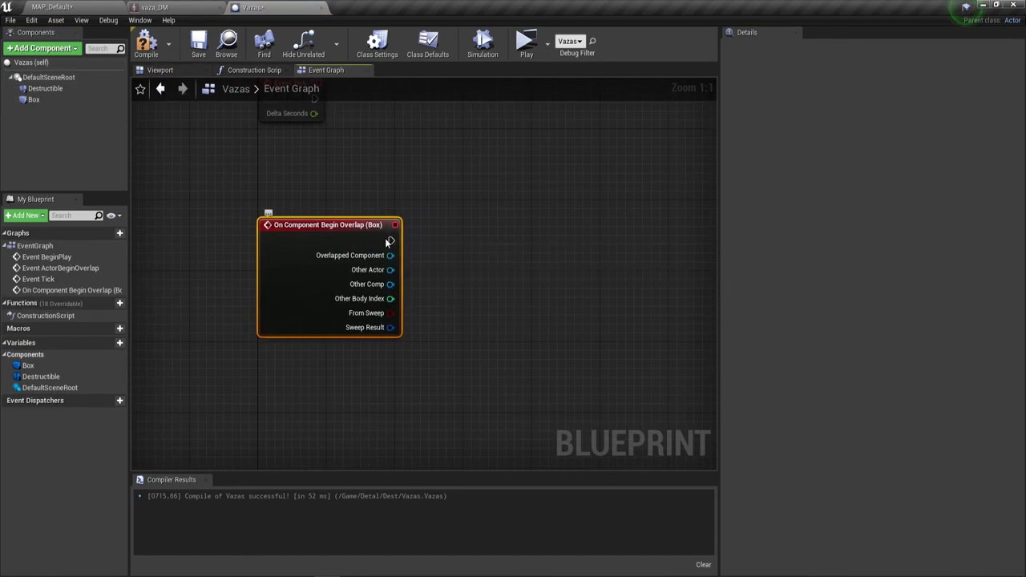
left_click_drag(390, 240, 507, 219)
type("pri")
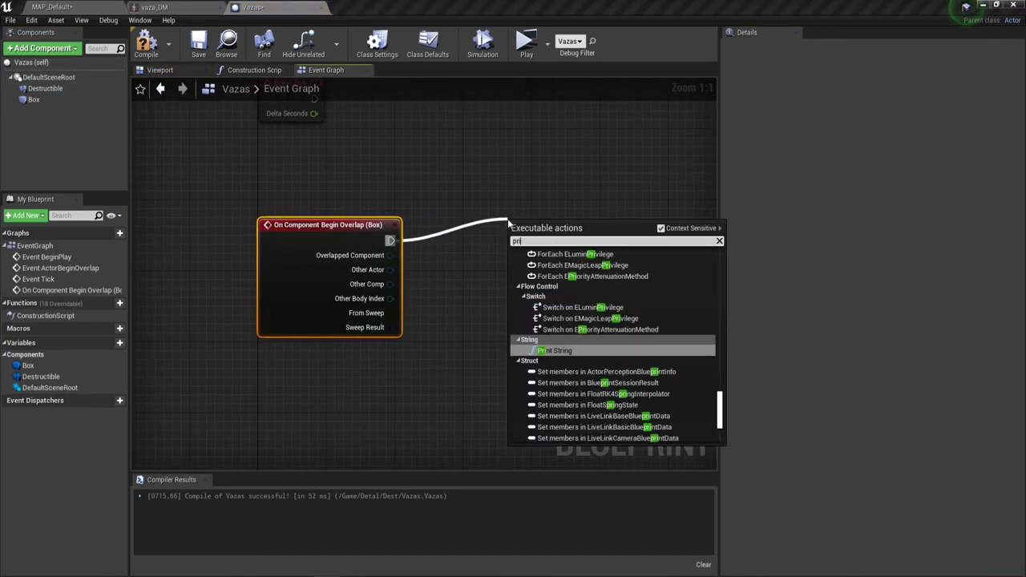
type("nt")
key("Return")
type("DEST")
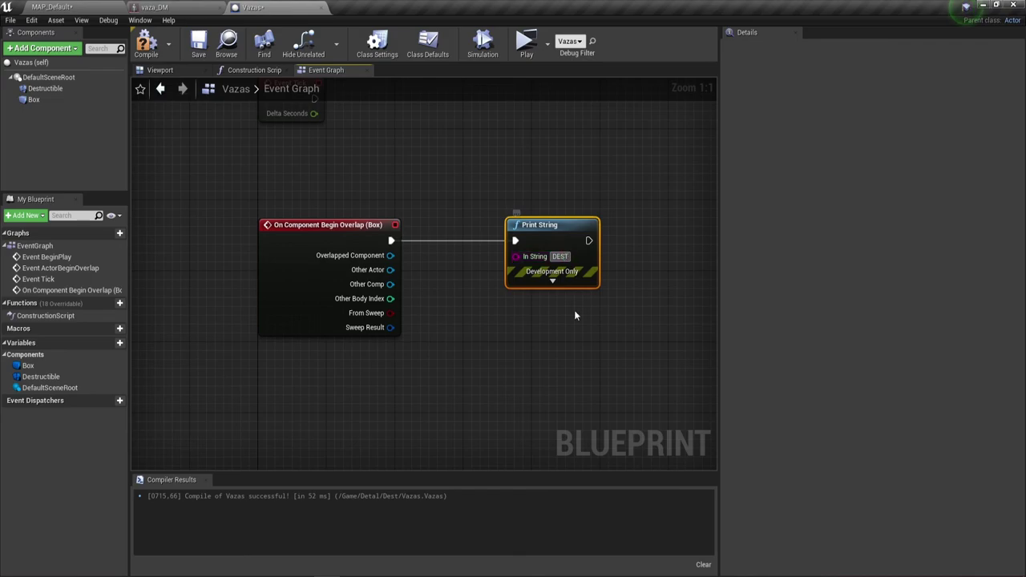
Save the Vazas Blueprint and launch a play test
left_click(160, 70)
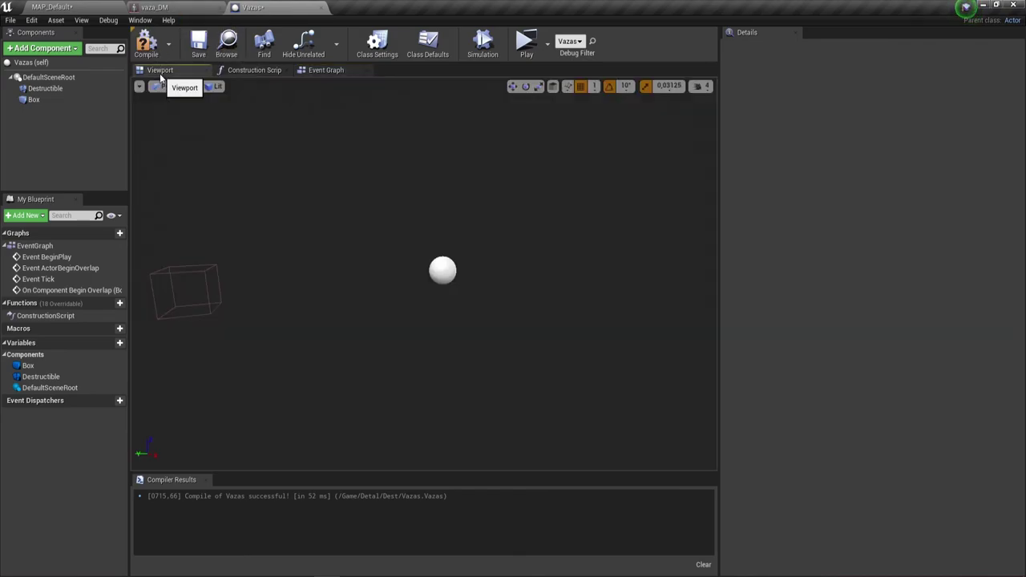
left_click(189, 280)
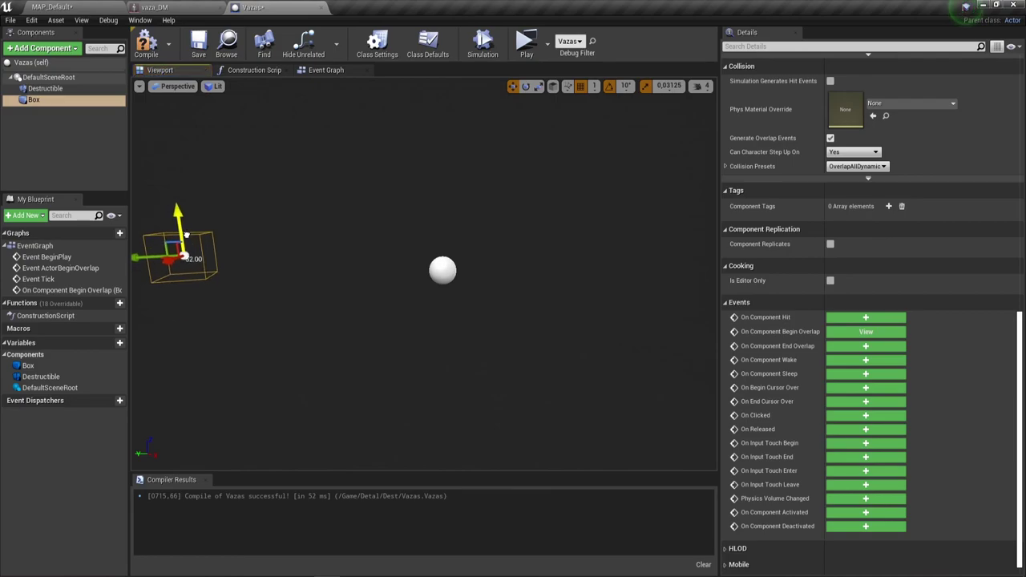
left_click(198, 41)
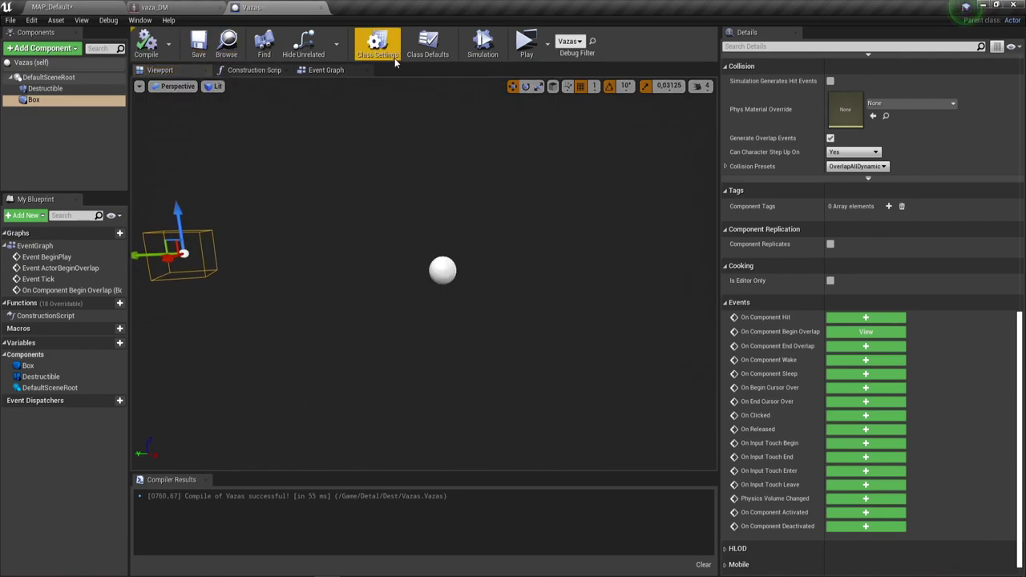
left_click(521, 44)
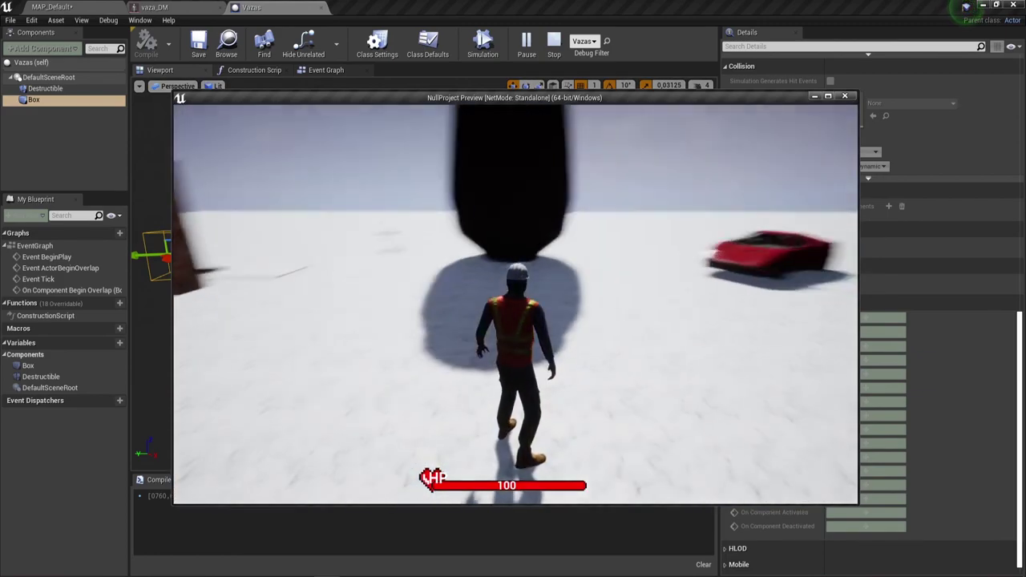
Walk the character into the vase so DEST prints and the vase shatters into fragments
key("w")
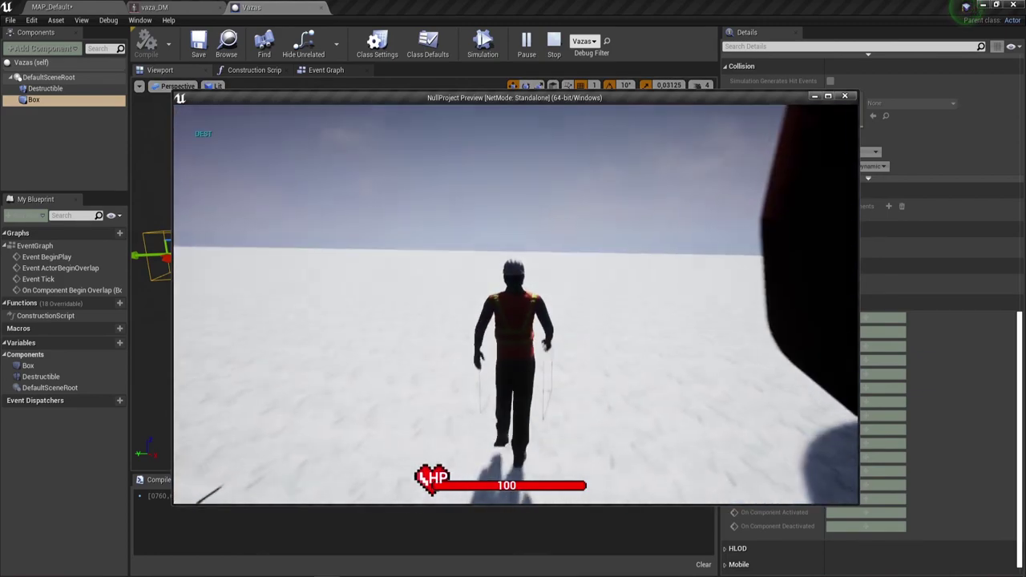
key("w")
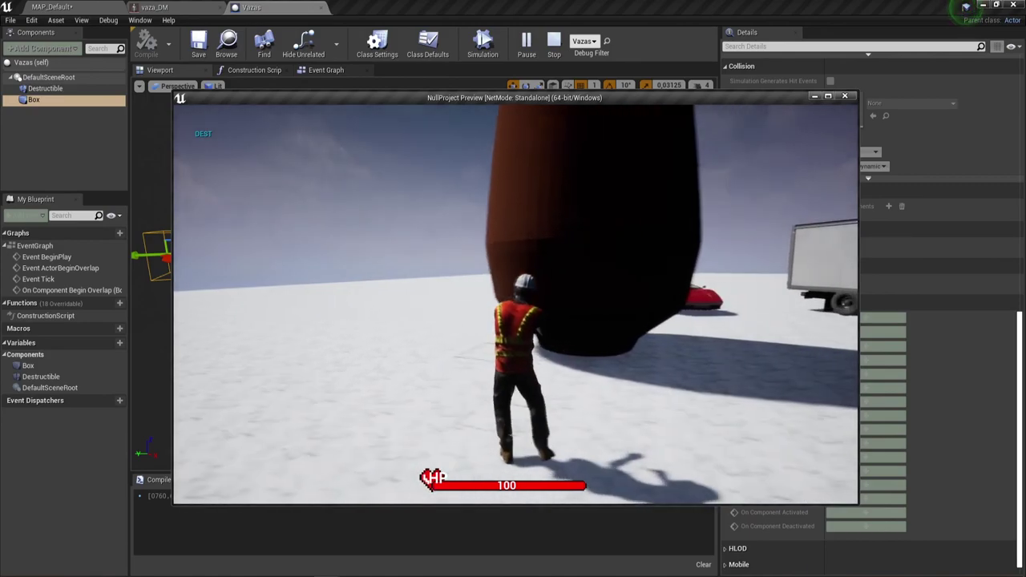
key("w")
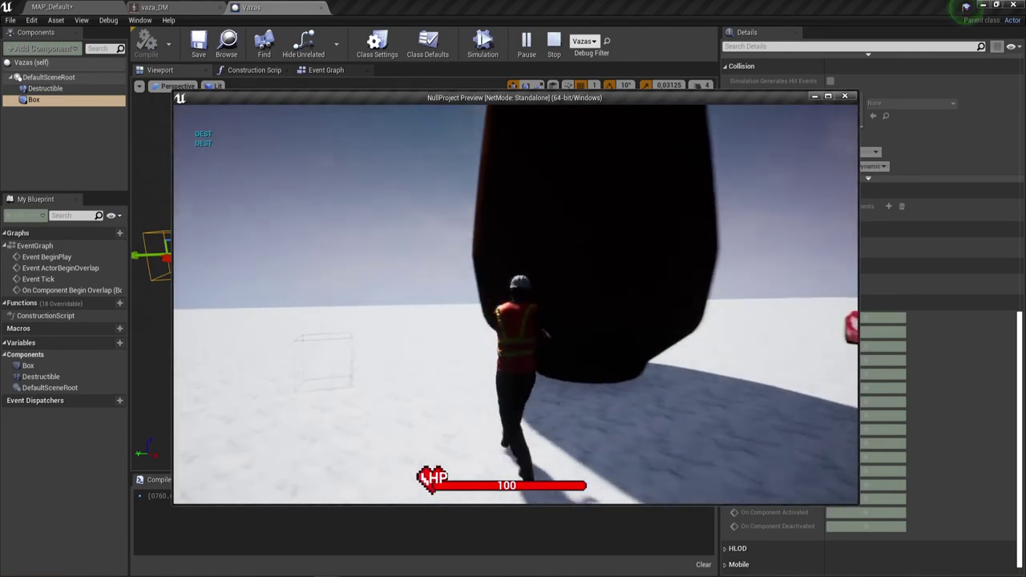
key("w")
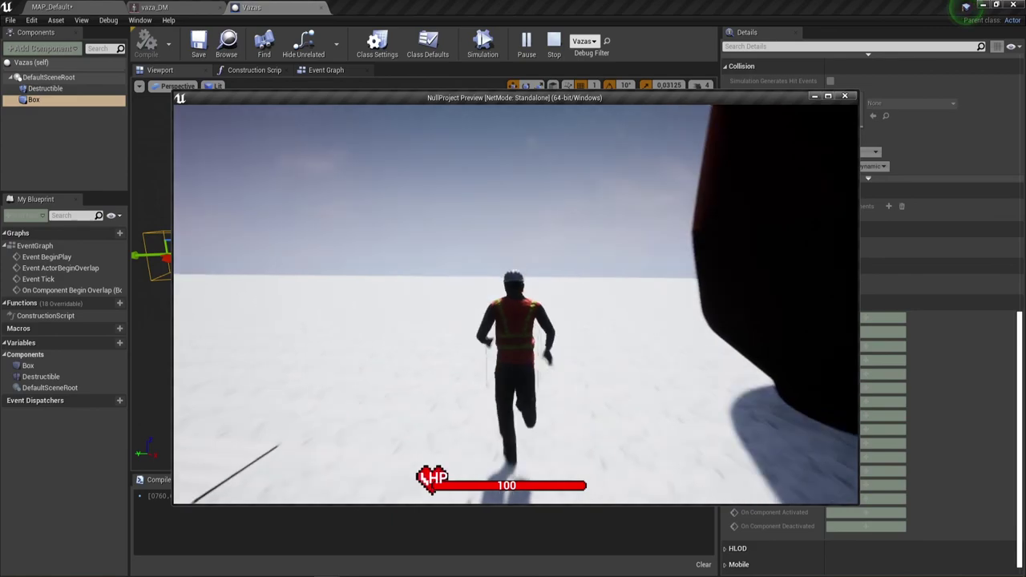
key("w")
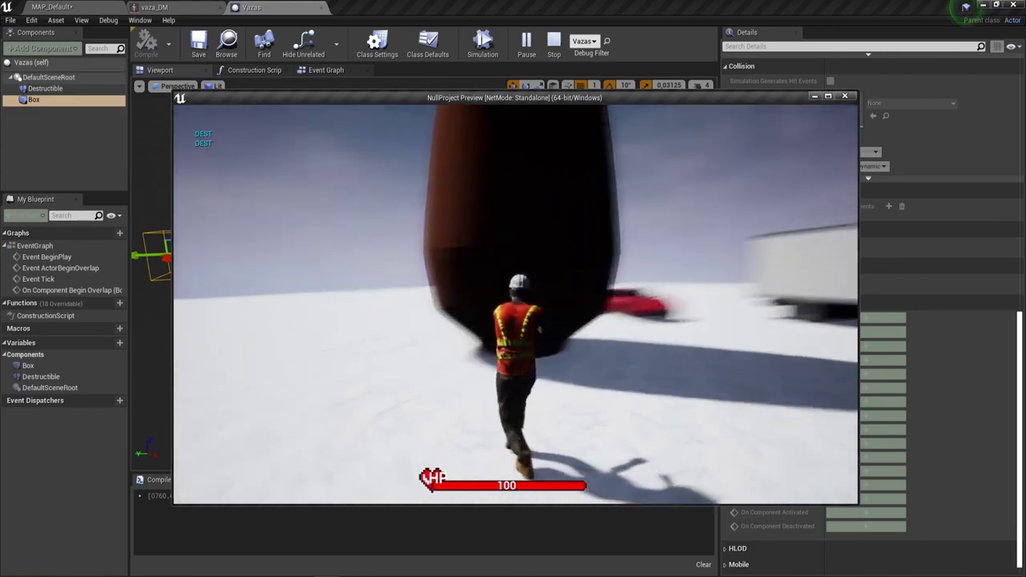
key("w")
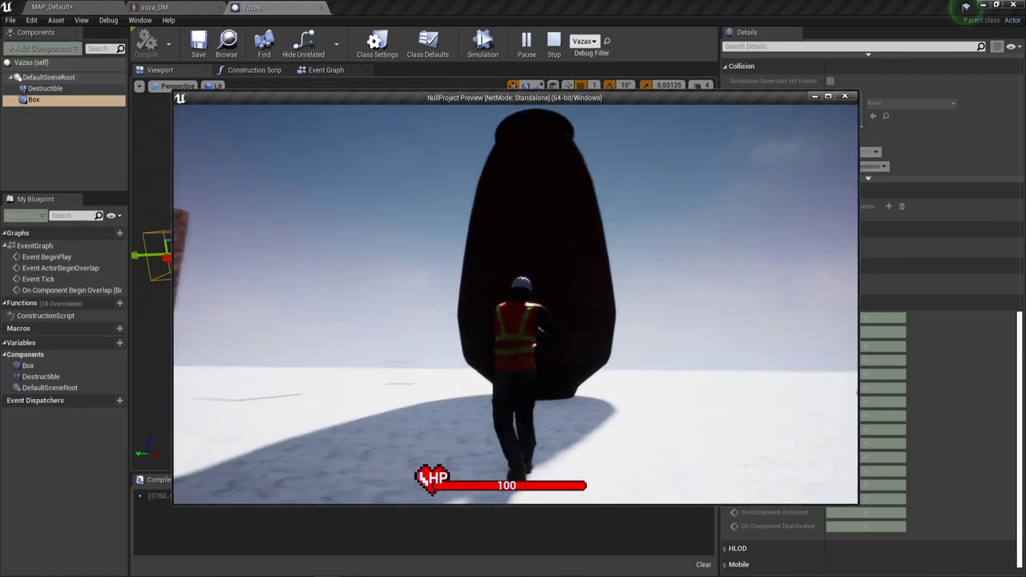
key("w")
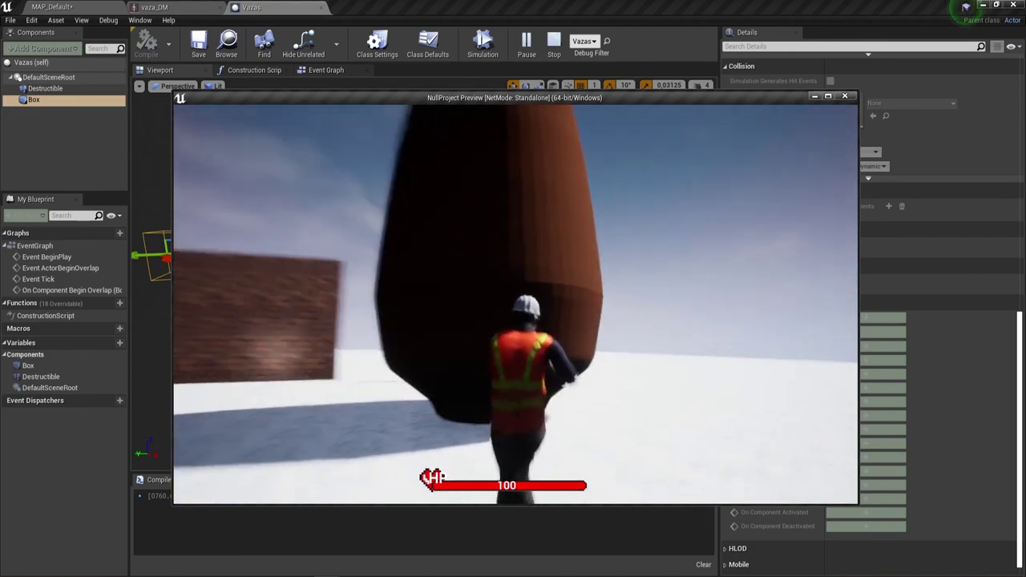
key("w")
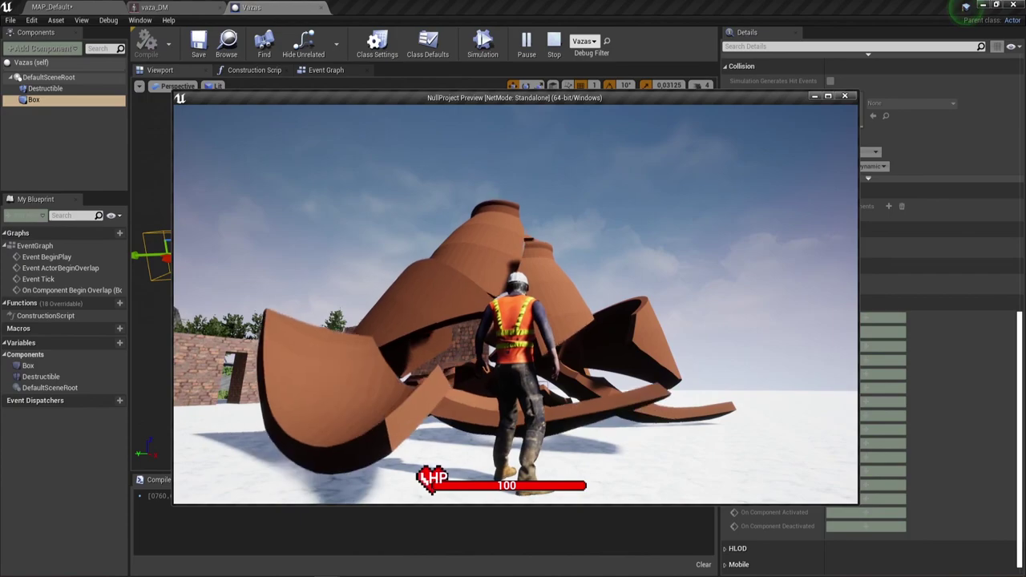
key("w")
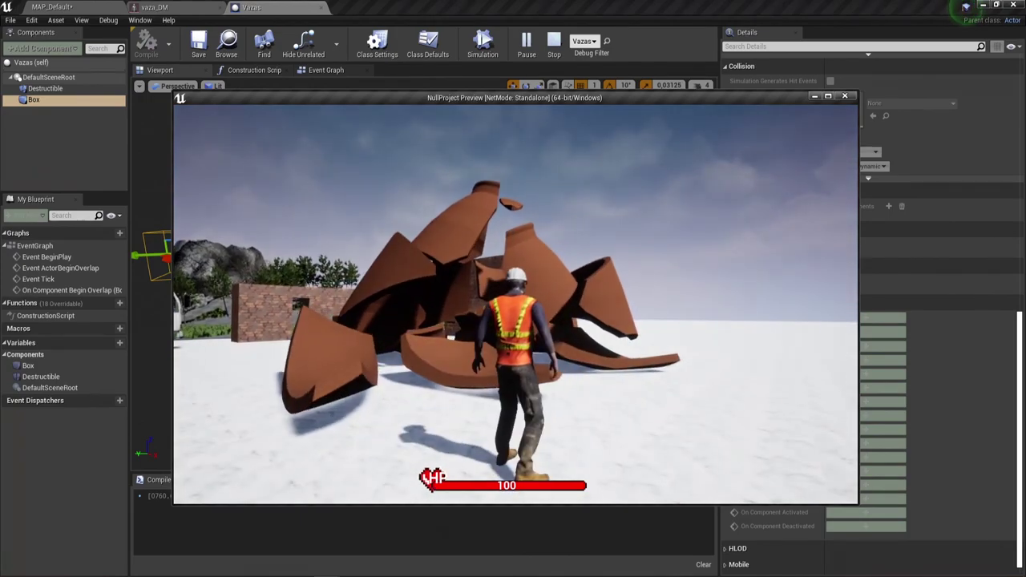